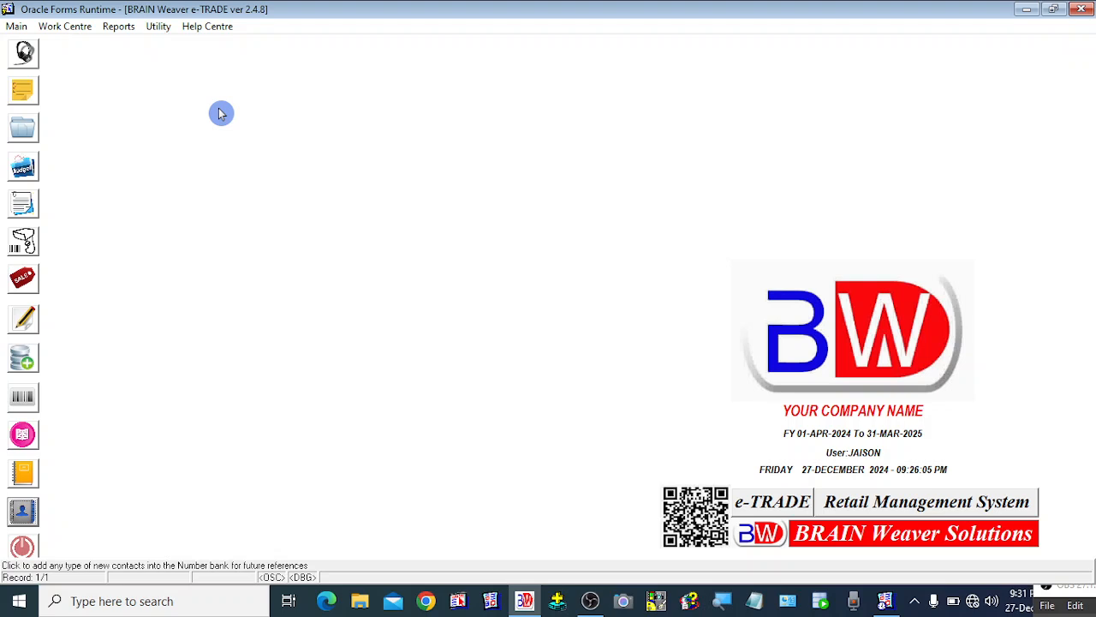
left_click(15, 27)
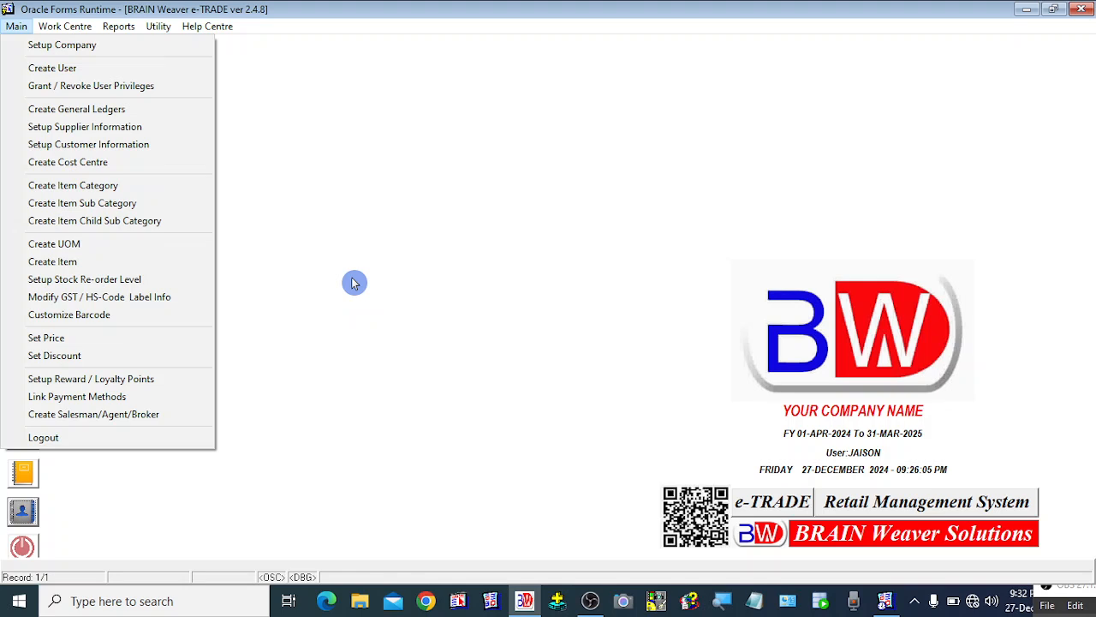
left_click(354, 282)
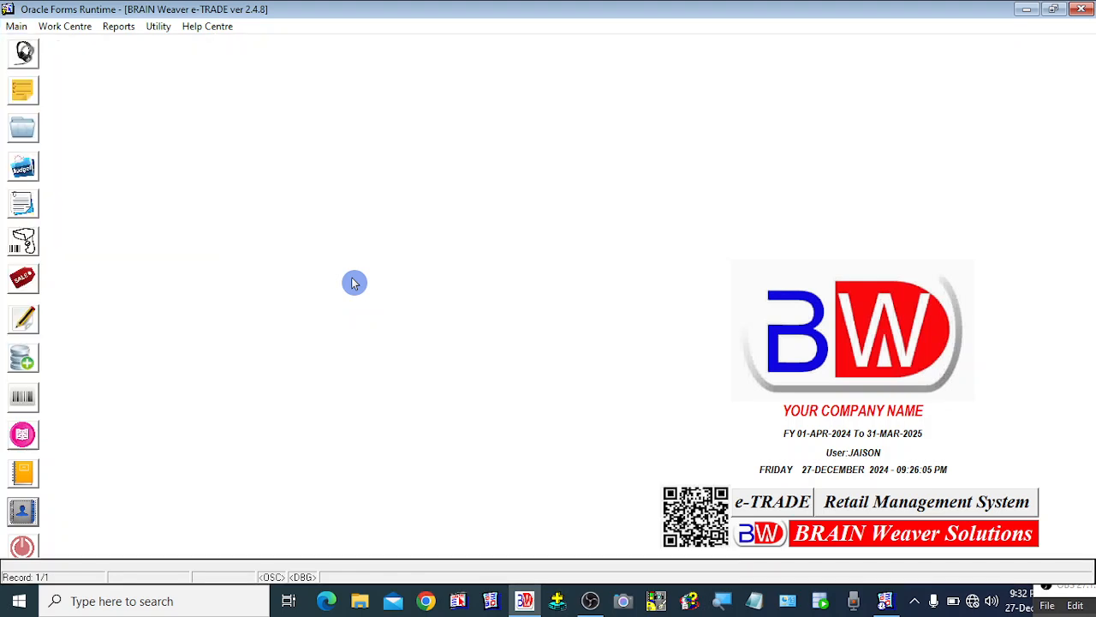
left_click(16, 32)
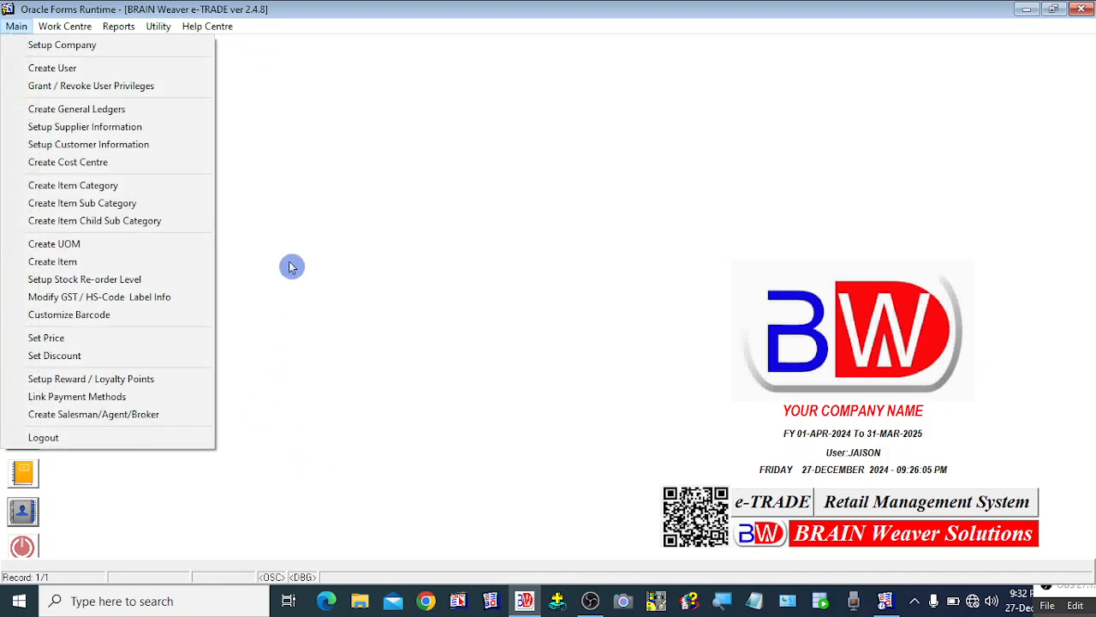
left_click(531, 277)
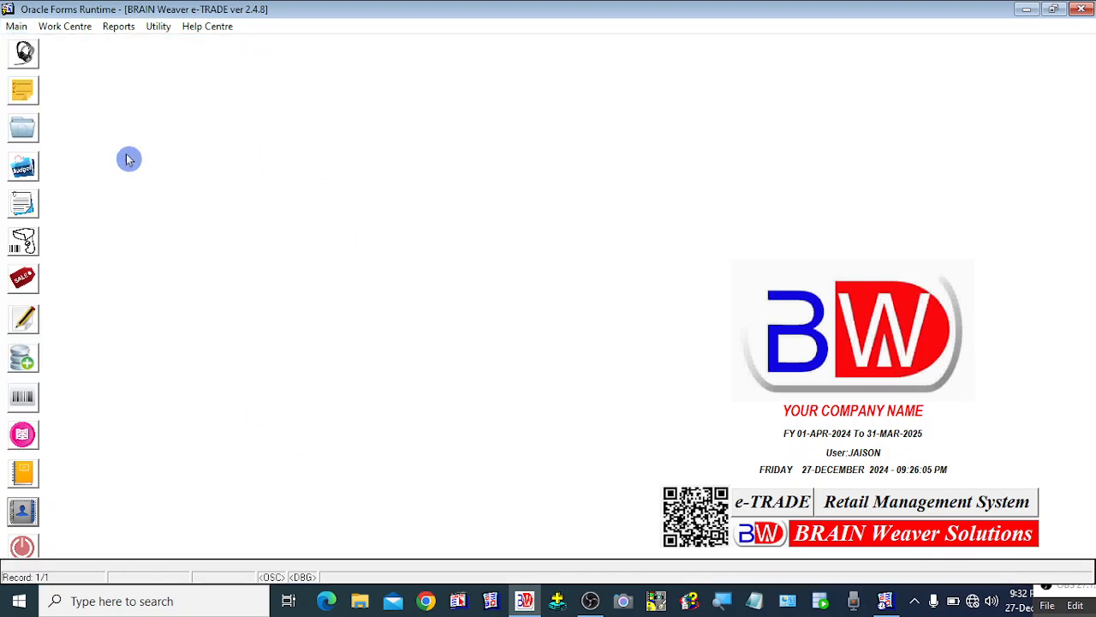
left_click(17, 28)
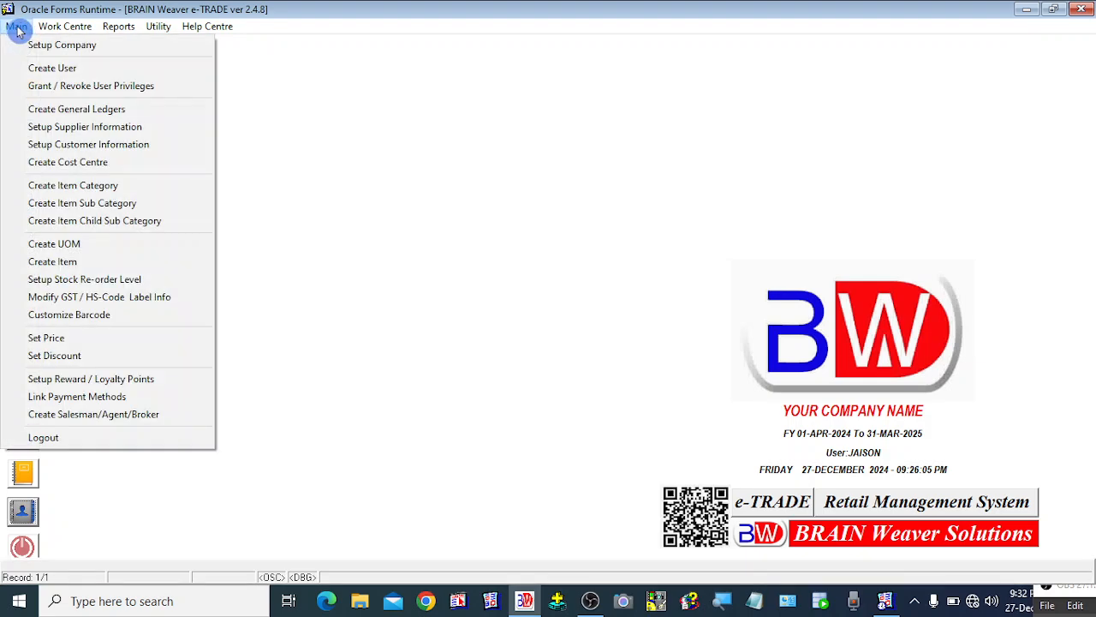
mouse_move(124, 33)
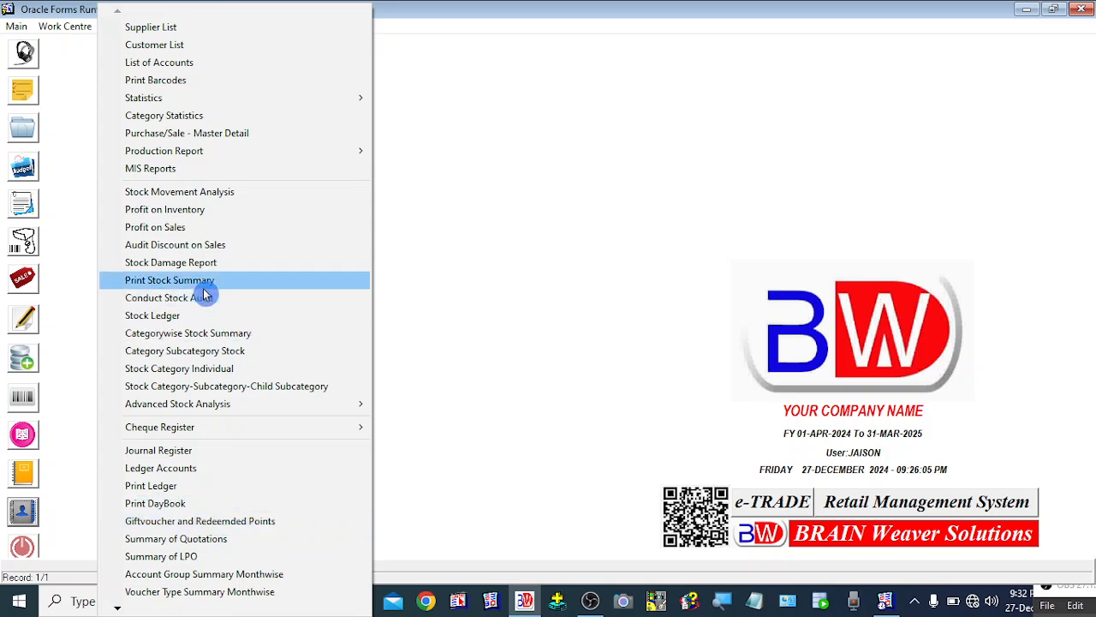
mouse_move(195, 158)
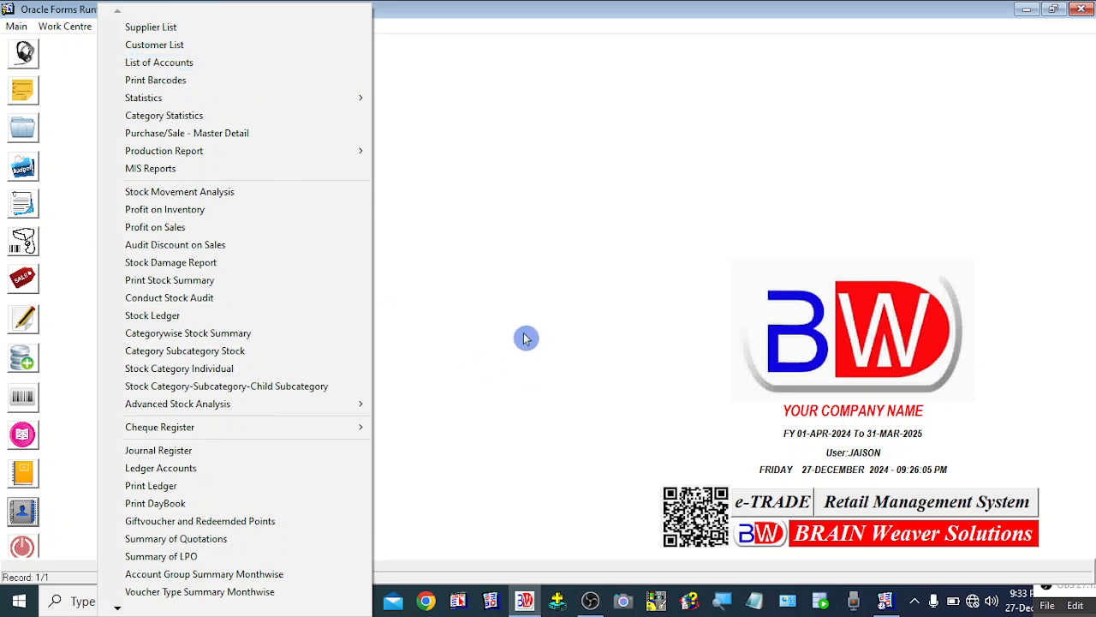
left_click(500, 262)
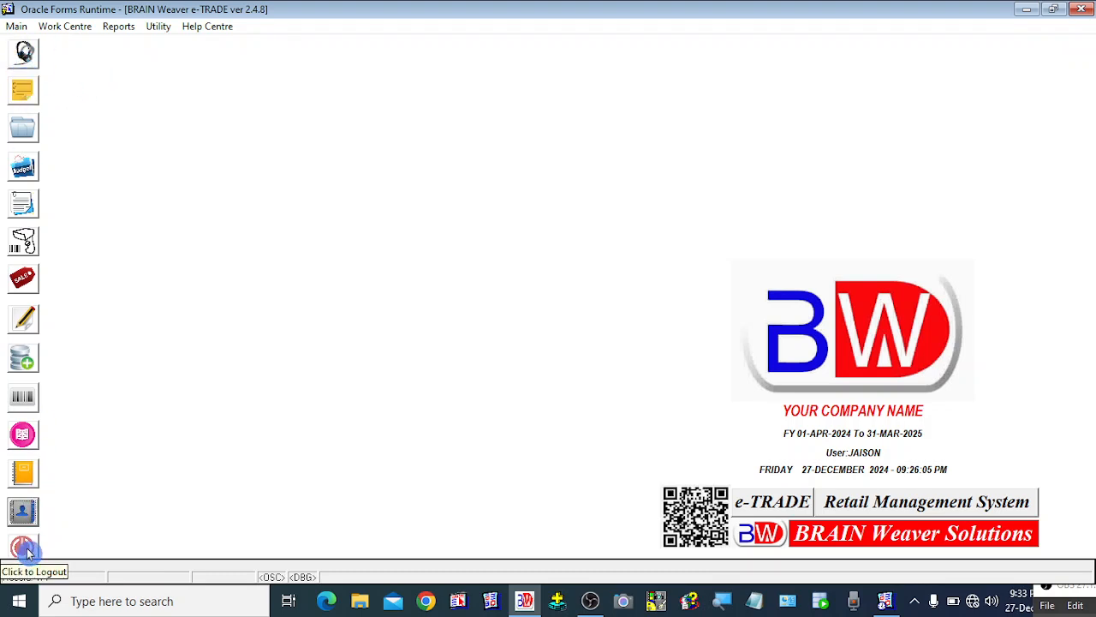
right_click(174, 86)
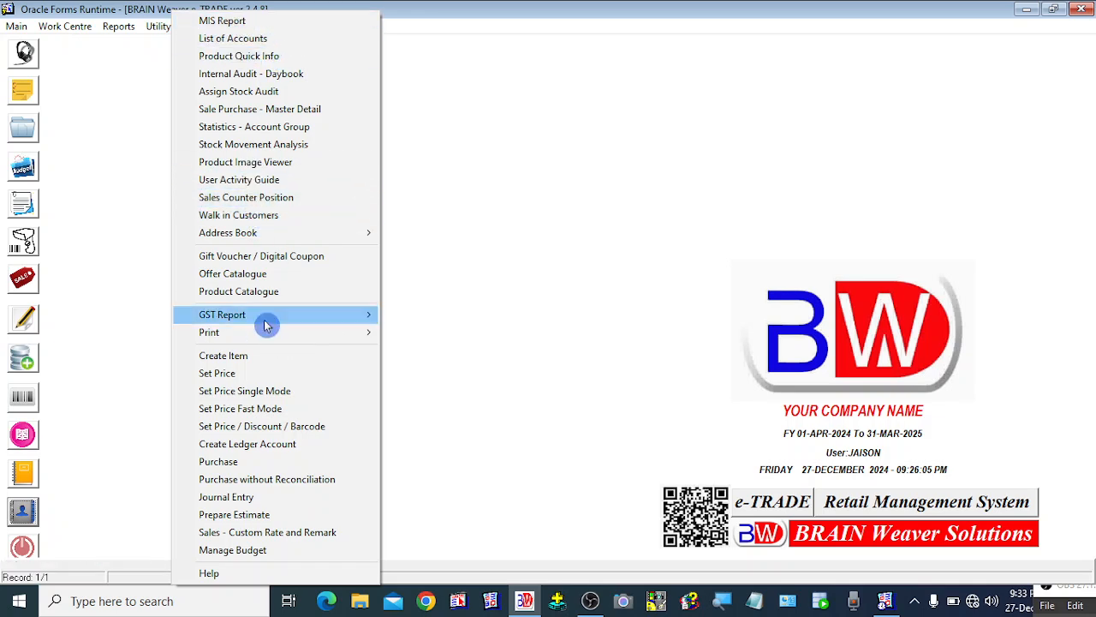
left_click(540, 374)
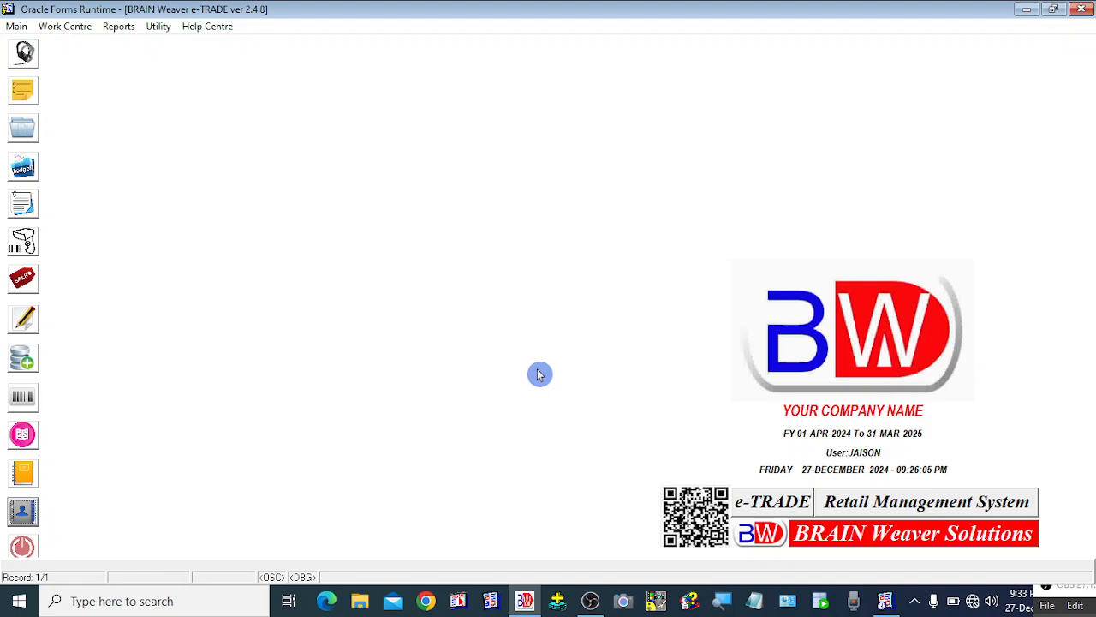
Start creating a new user and enter PETER as the user name.
left_click(14, 31)
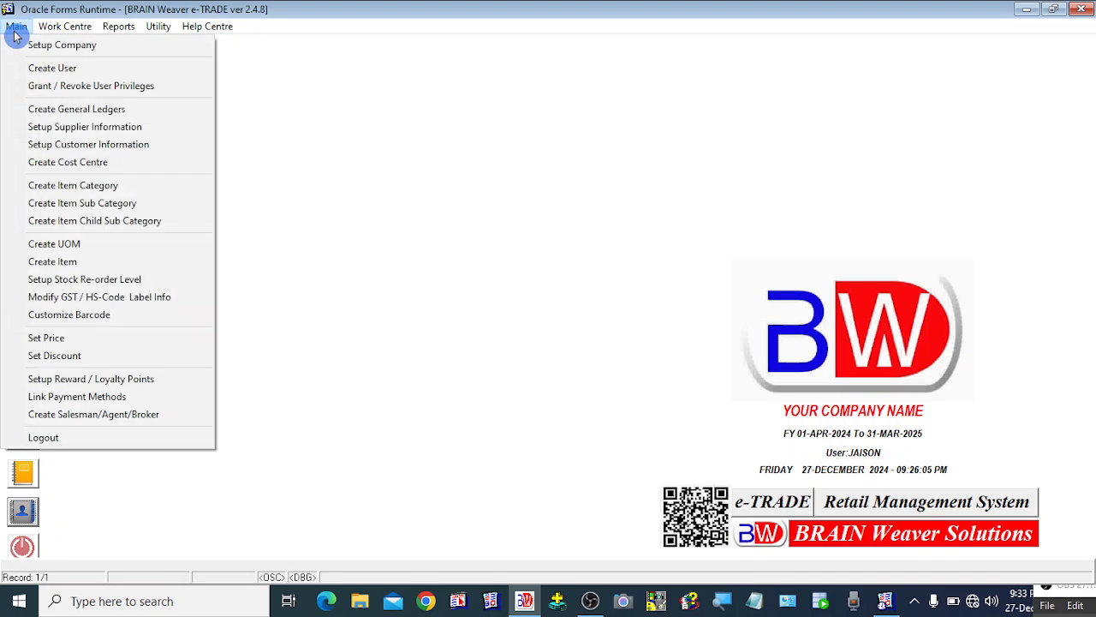
left_click(71, 74)
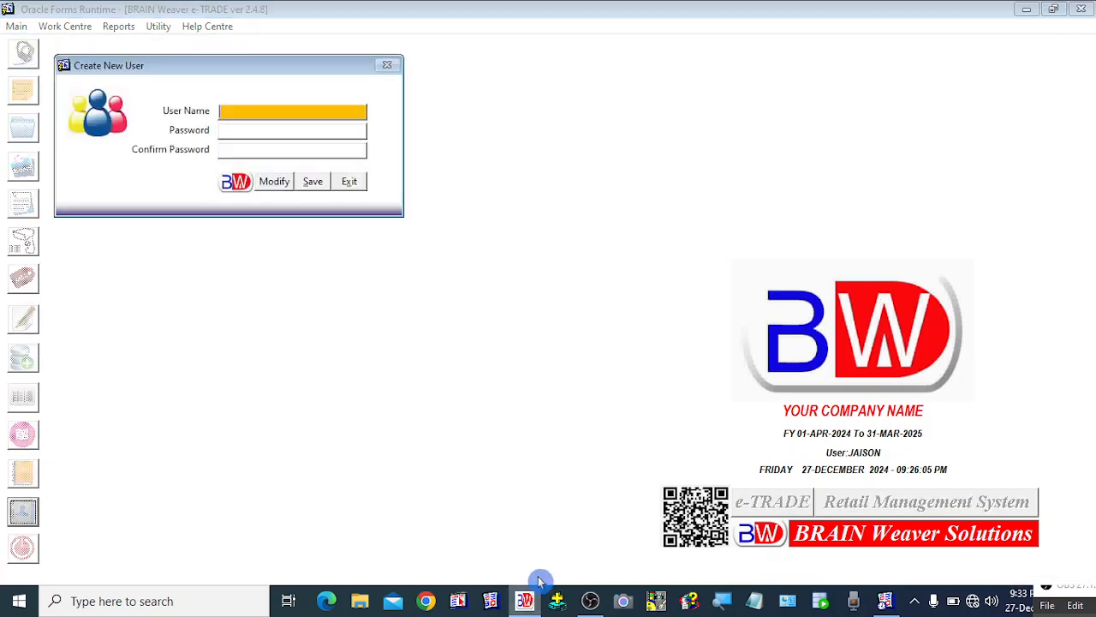
left_click(286, 127)
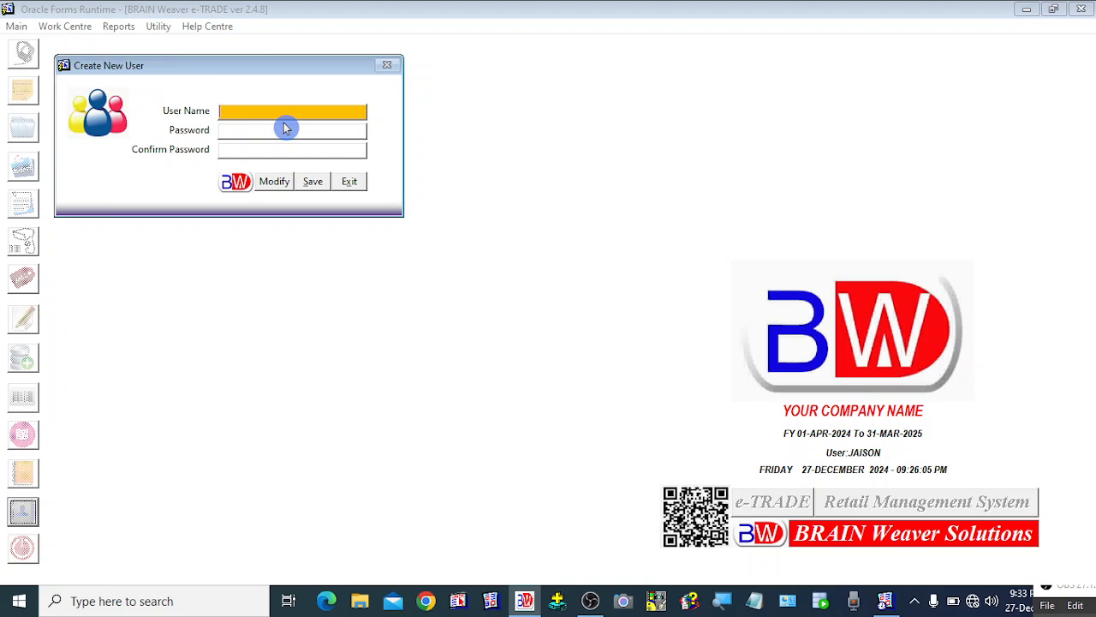
type("PETE")
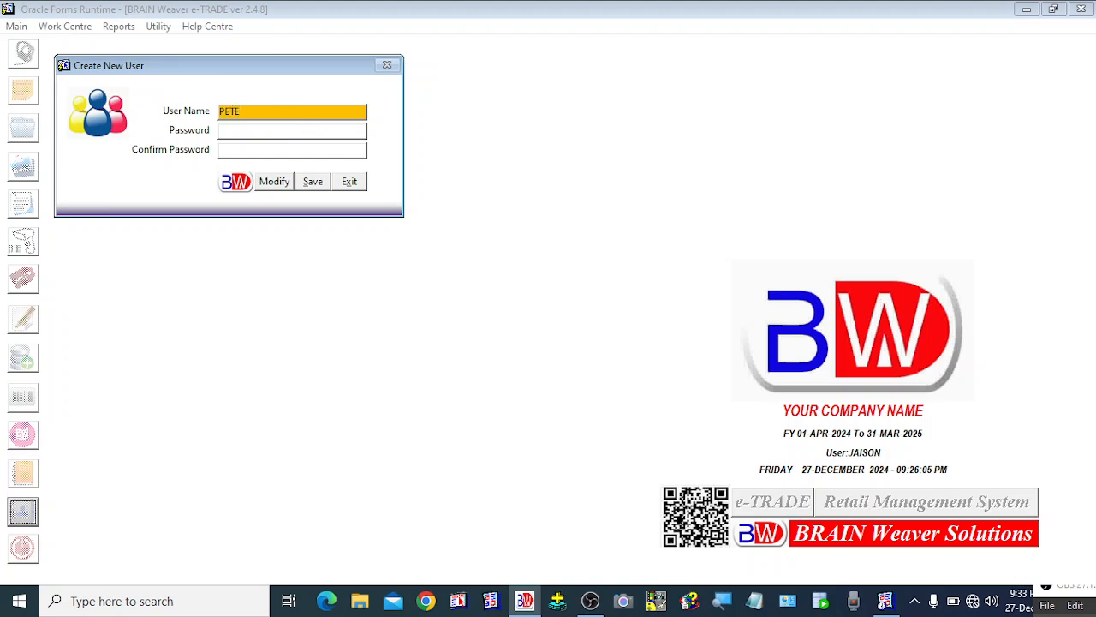
type("R")
Enter the new user's password and repeat it in the confirm password field.
left_click(286, 129)
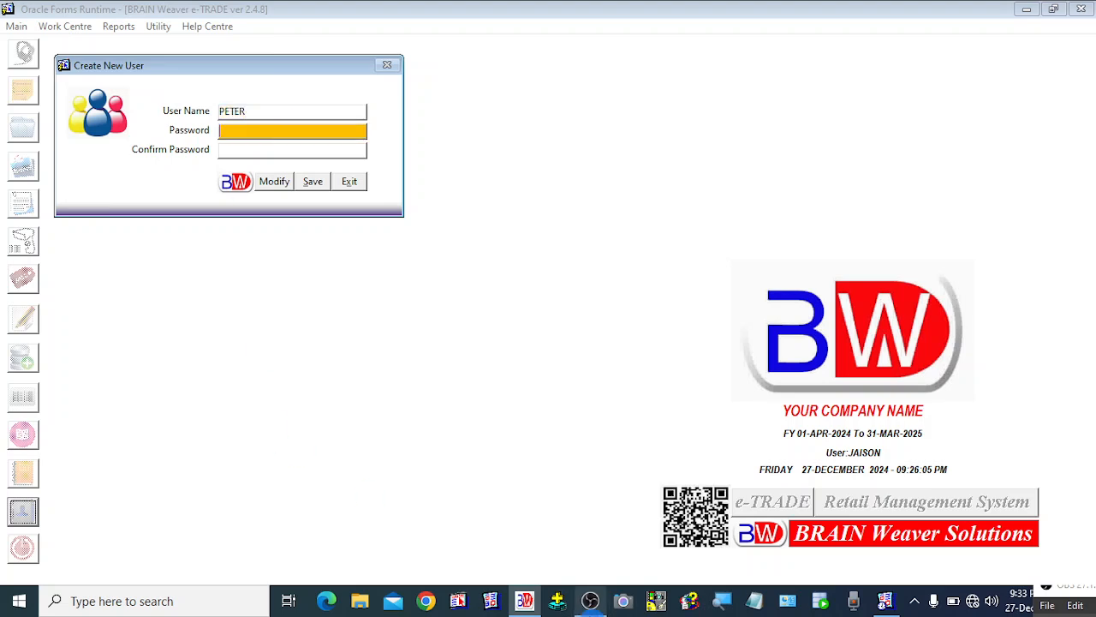
mouse_move(590, 600)
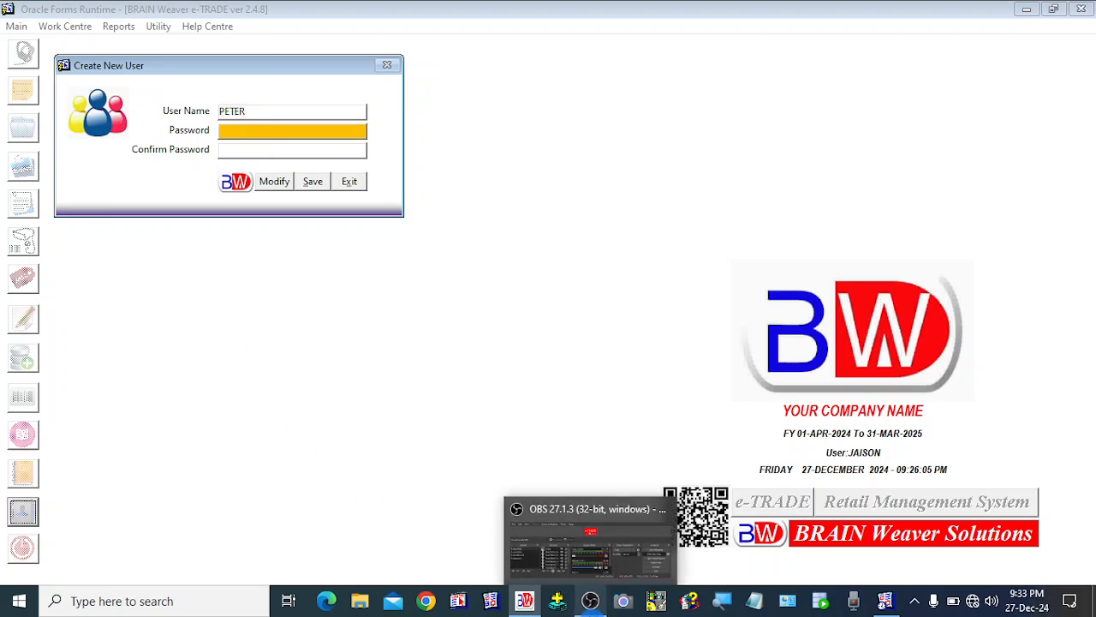
left_click(621, 397)
left_click(241, 136)
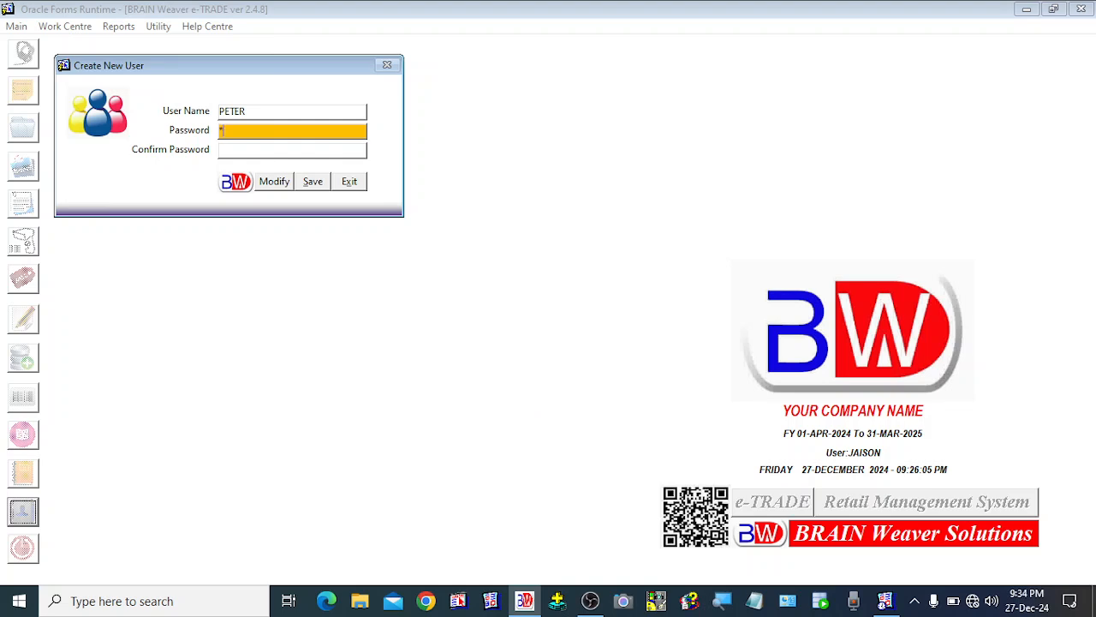
type("123456")
key("Tab")
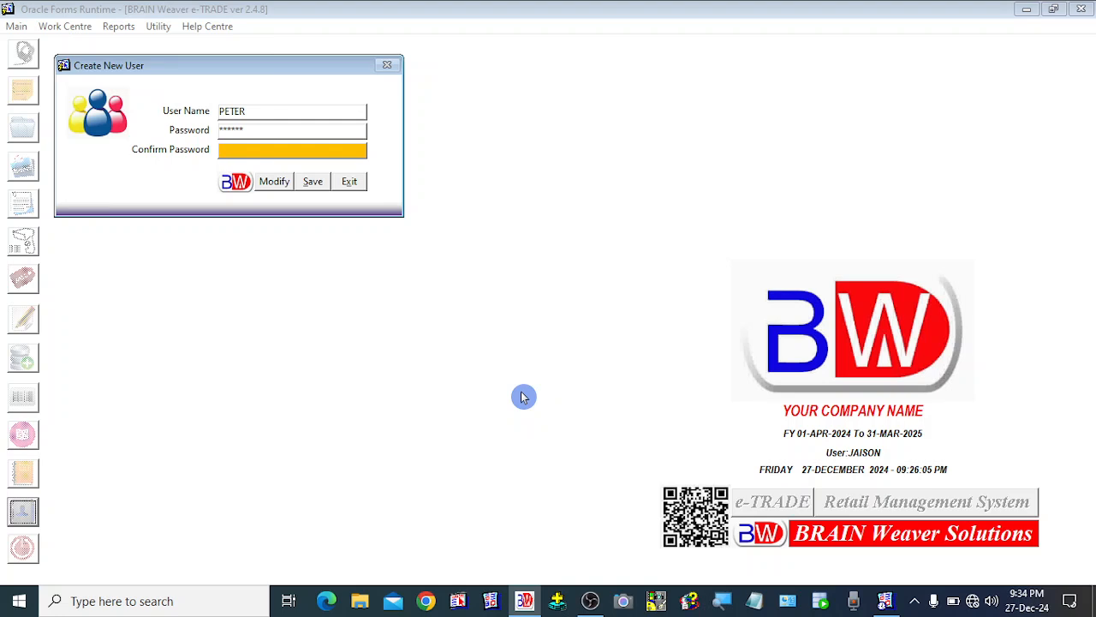
type("12345")
key("Tab")
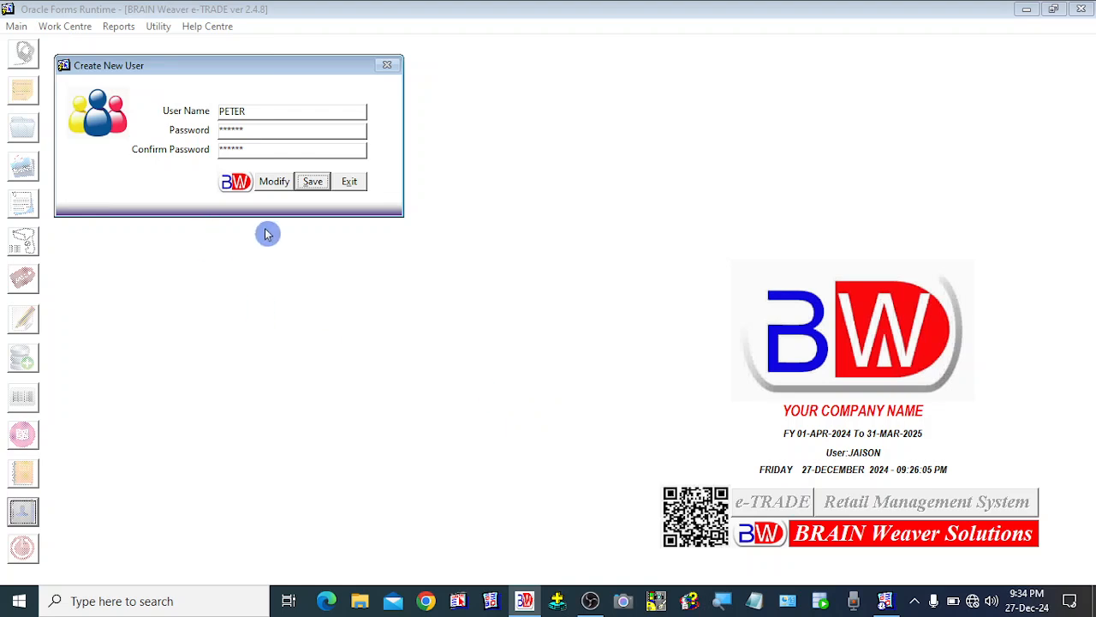
Save the new user, acknowledge the confirmation, and close the Create New User dialog.
left_click(313, 184)
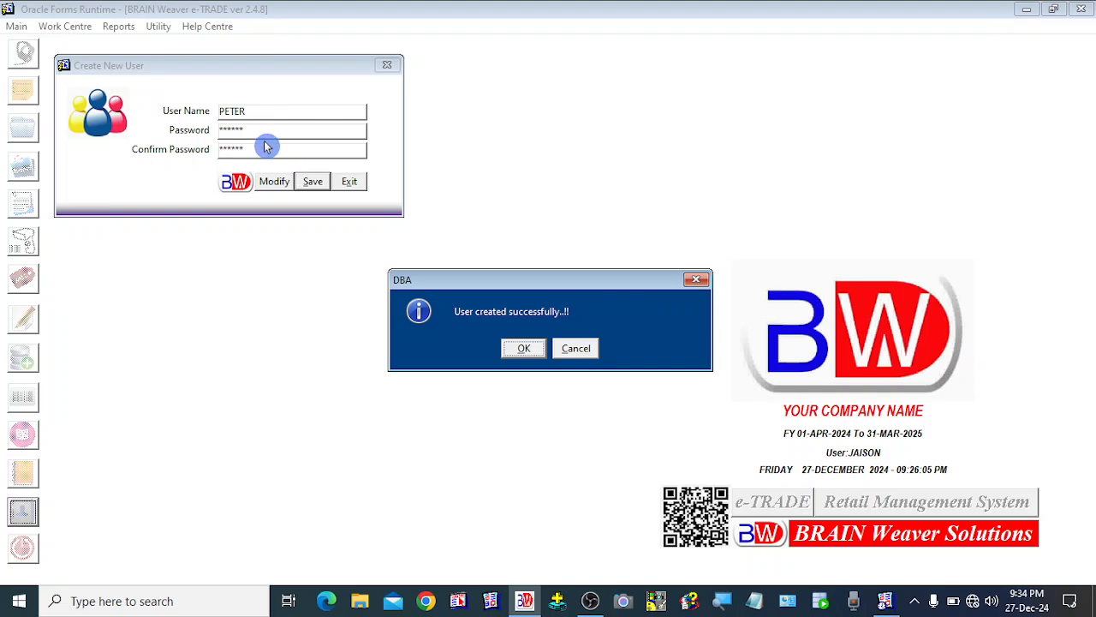
left_click(524, 349)
left_click(350, 183)
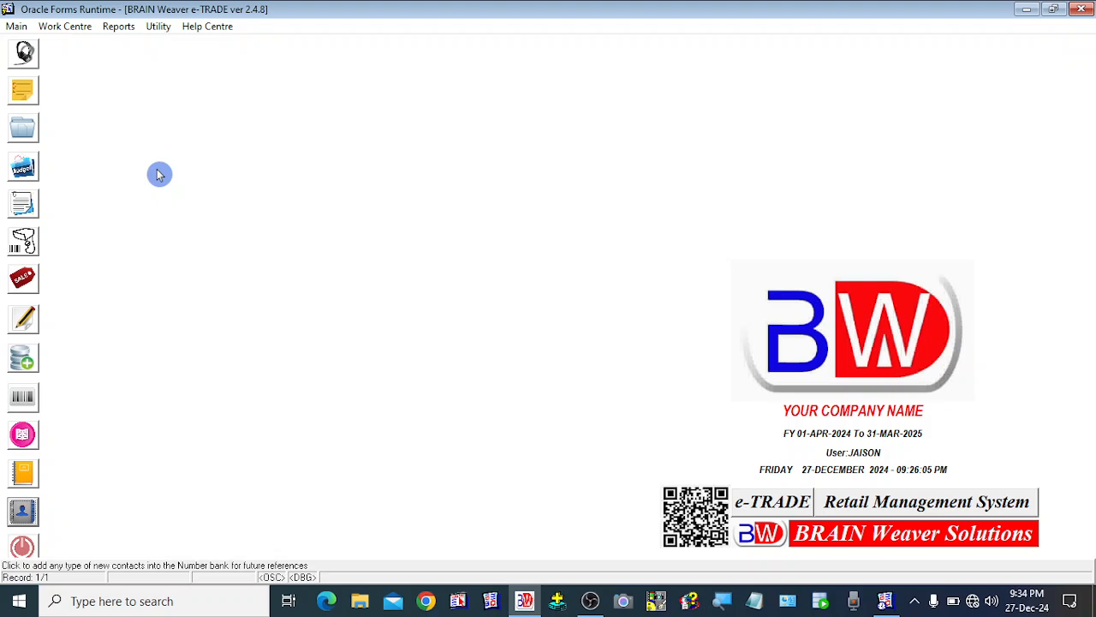
Log out of the application and bring its login window back up.
left_click(11, 558)
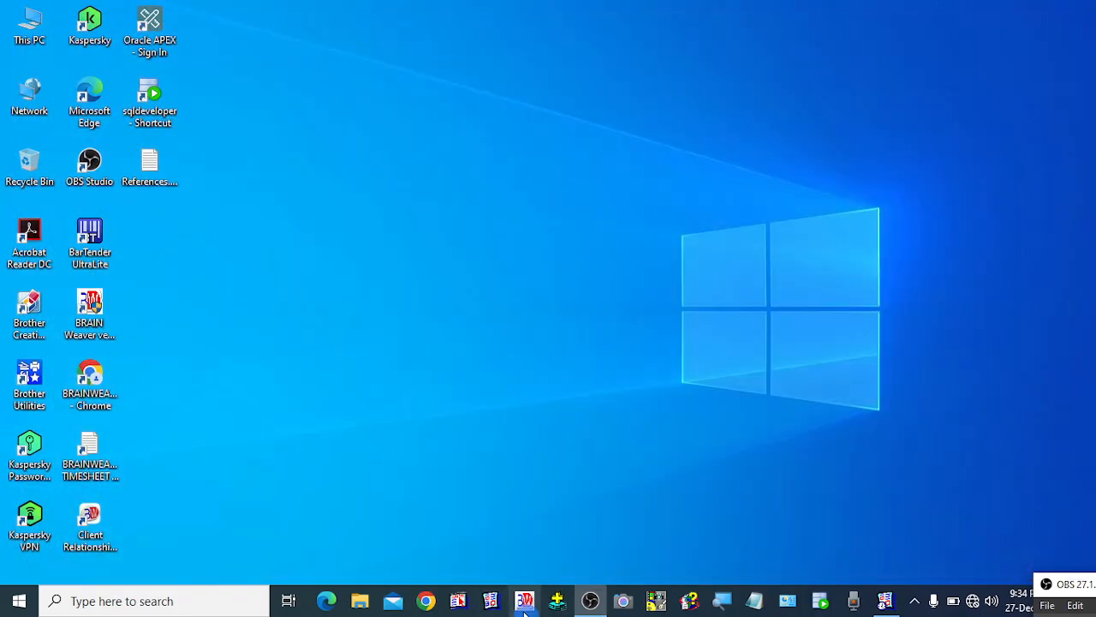
left_click(524, 608)
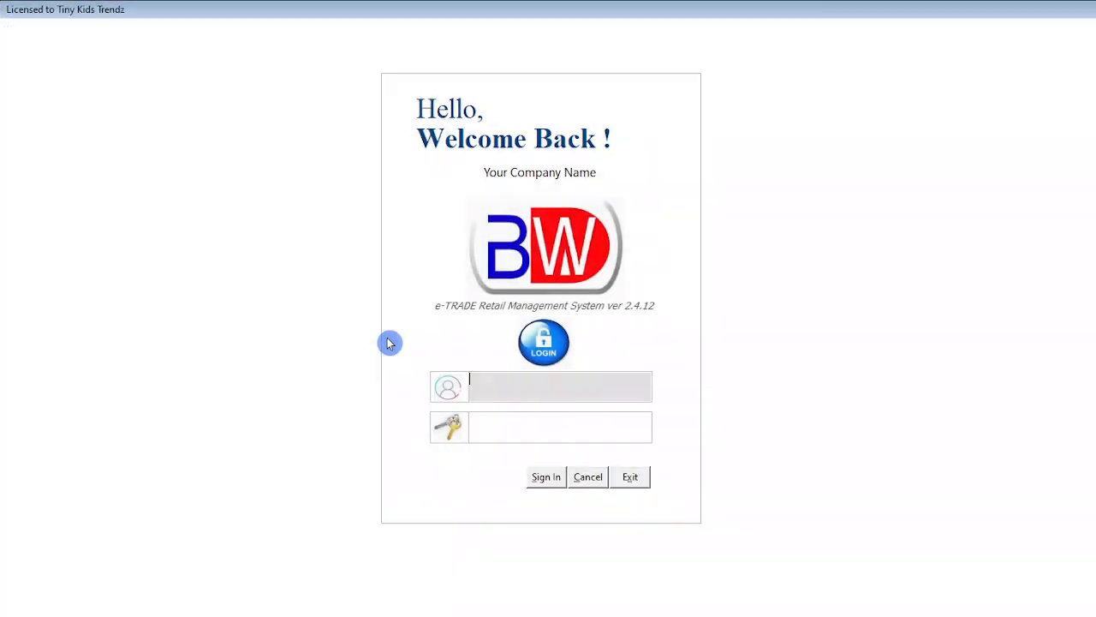
Sign in as user PETER with the new user's password.
type("PETER")
key("Tab")
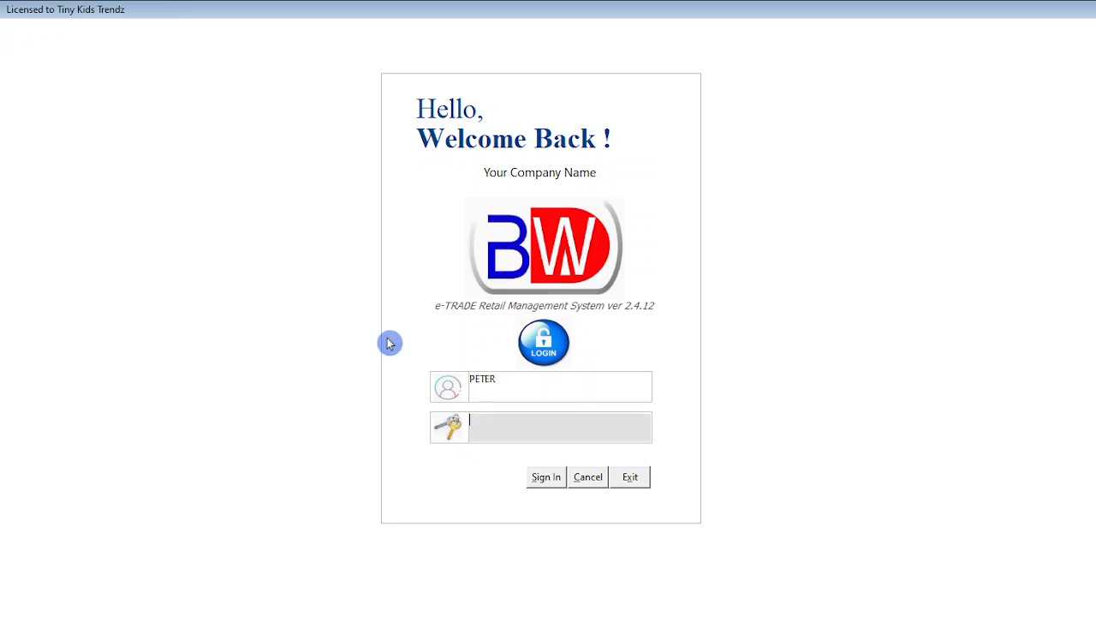
type("******")
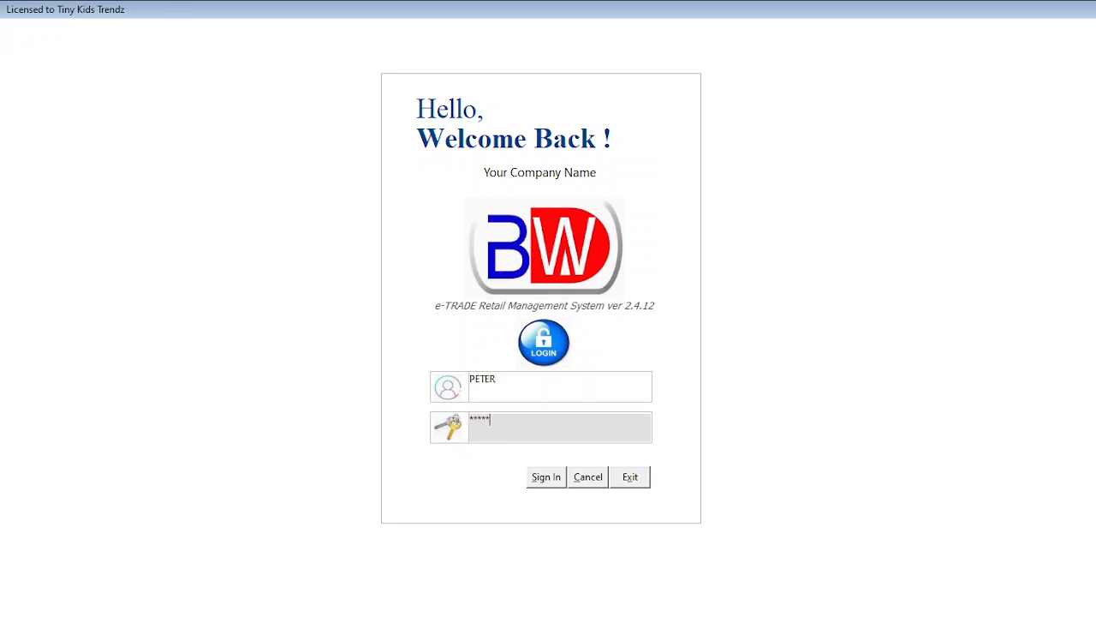
key("Return")
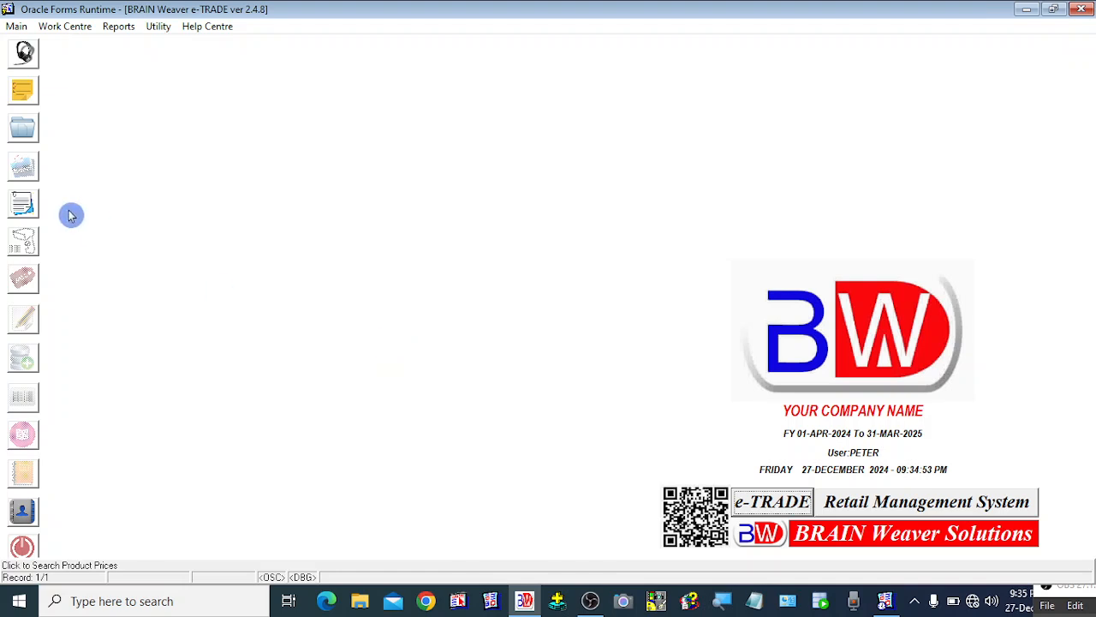
Browse the Main and Reports menus to check which options the new user can use.
left_click(18, 29)
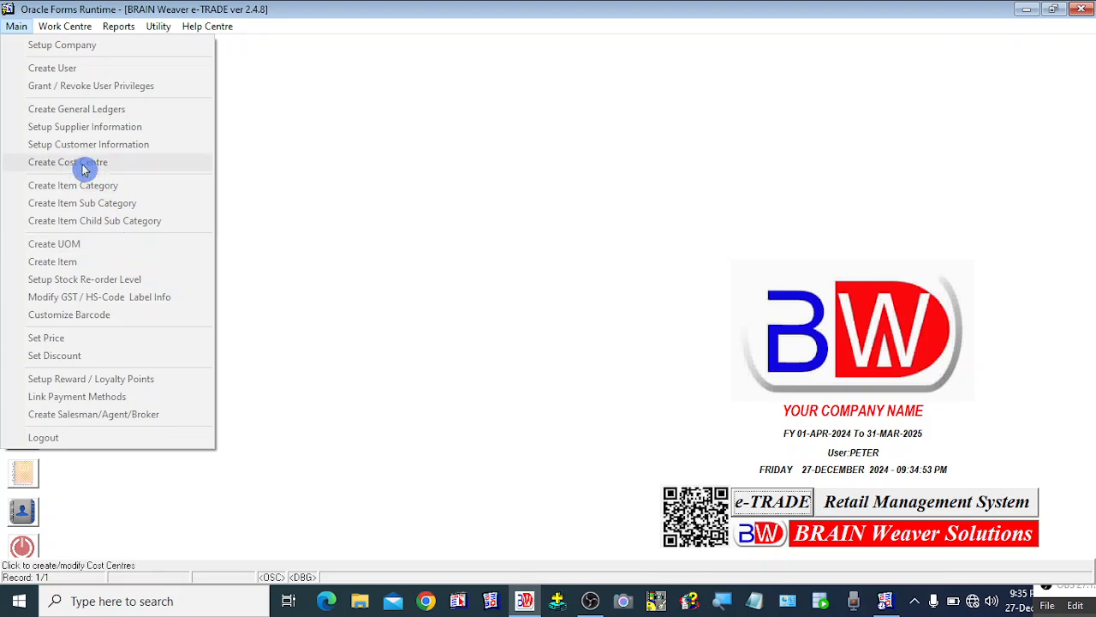
mouse_move(109, 26)
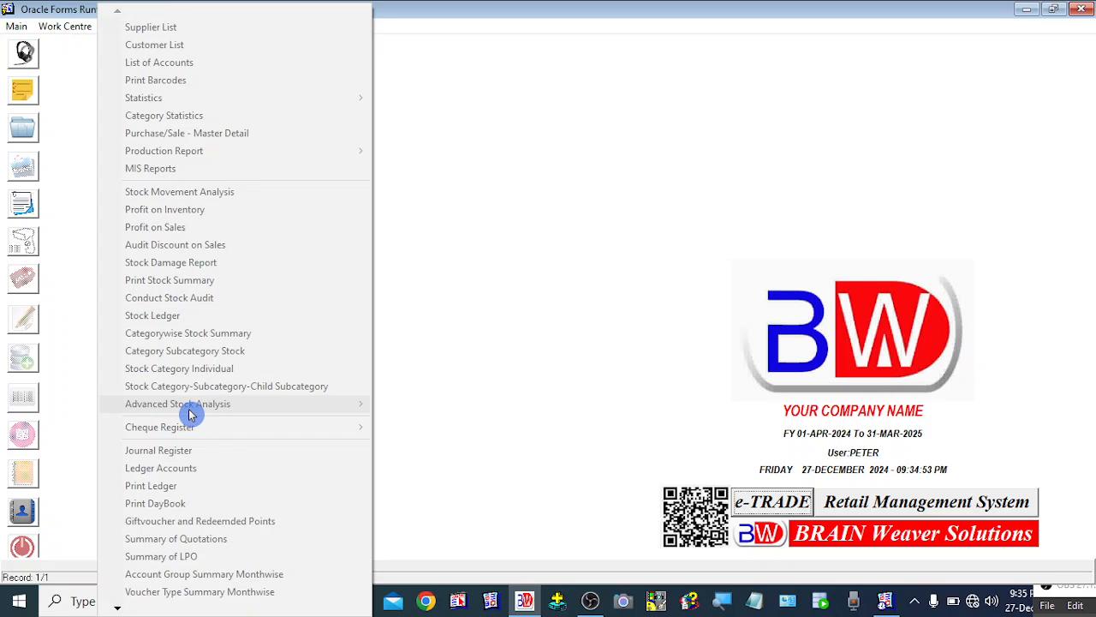
left_click(548, 262)
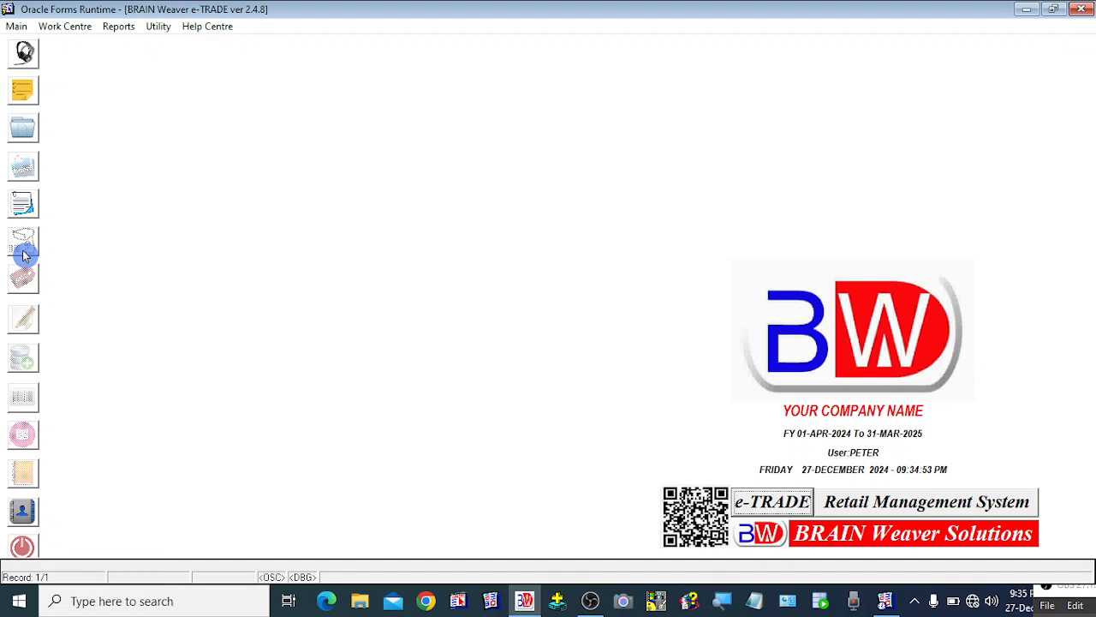
Open the Enquiry form to test the new user's access, then close it.
left_click(23, 54)
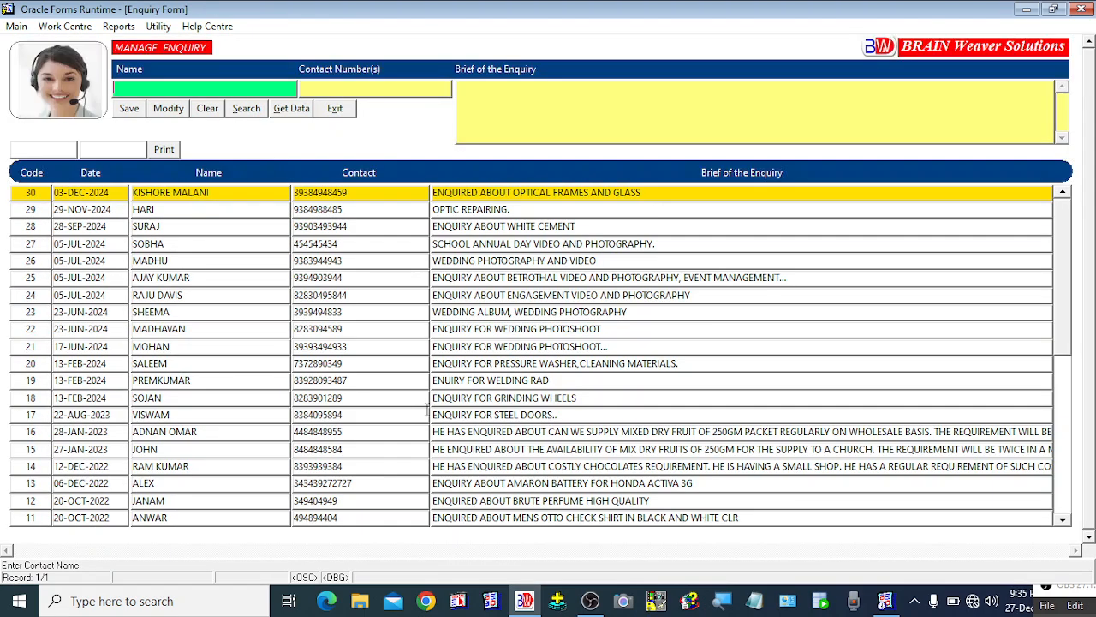
left_click(335, 108)
left_click(29, 98)
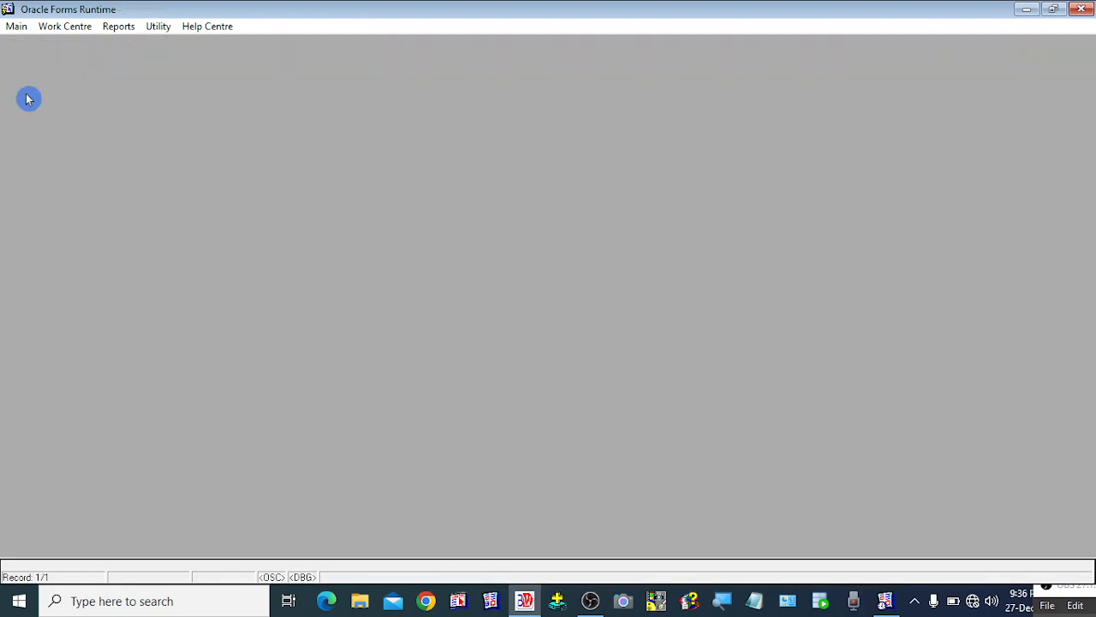
left_click(555, 127)
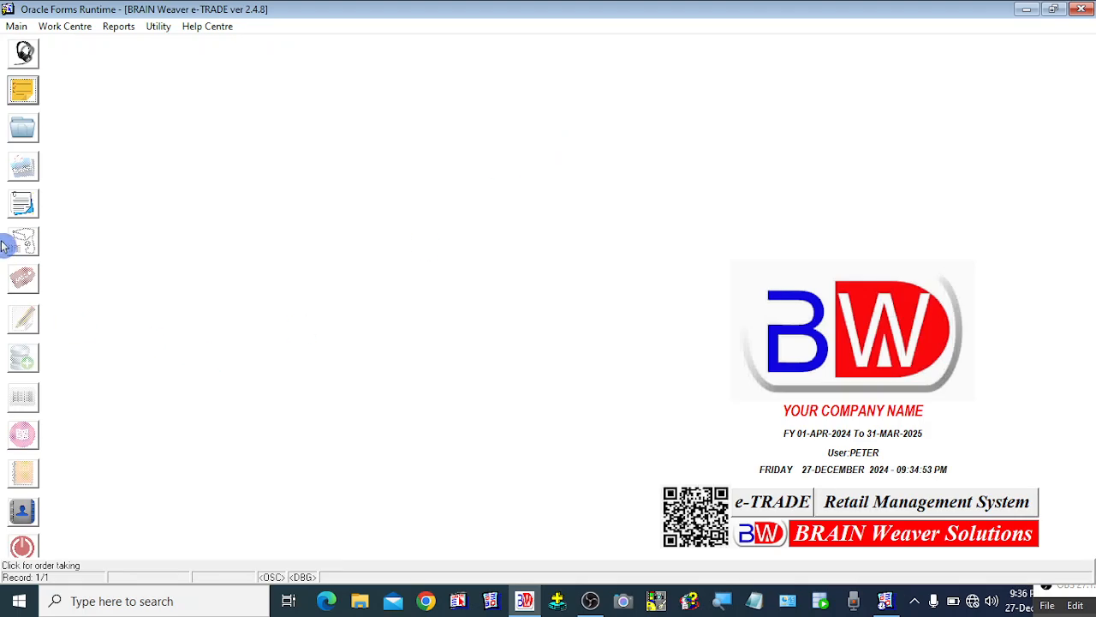
Open and close the Short Note window, and open the Contact Bank to test access.
left_click(23, 205)
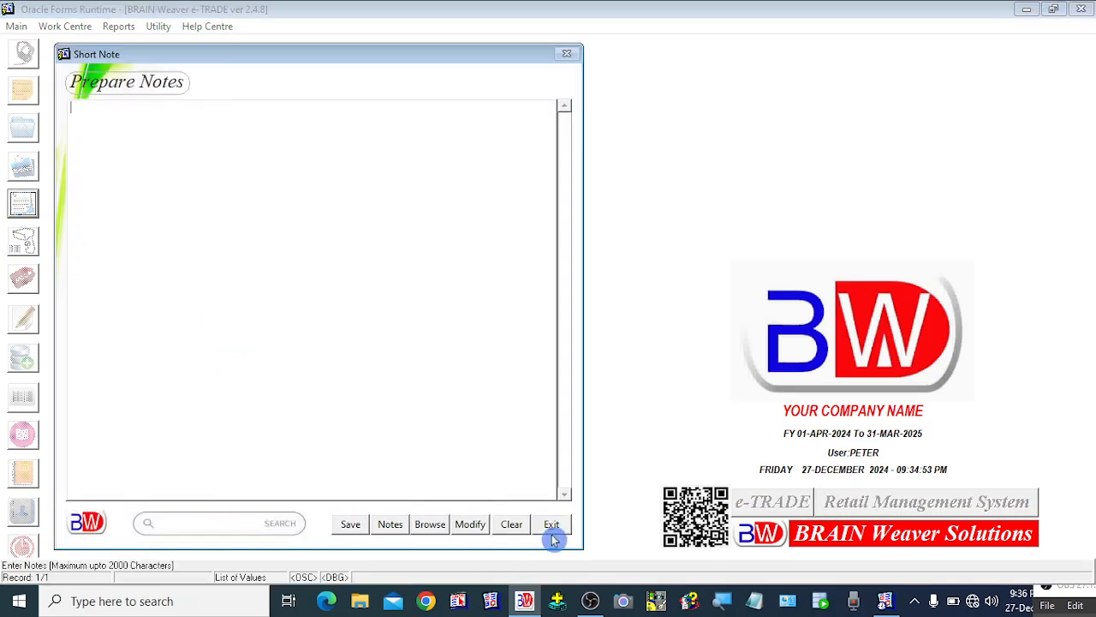
left_click(548, 520)
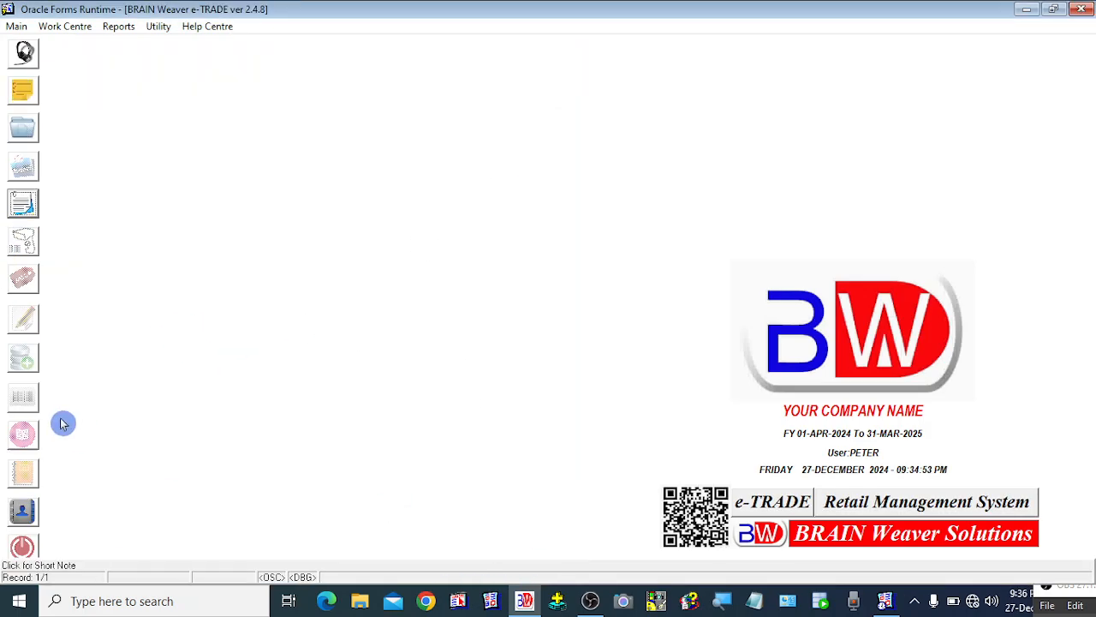
left_click(24, 512)
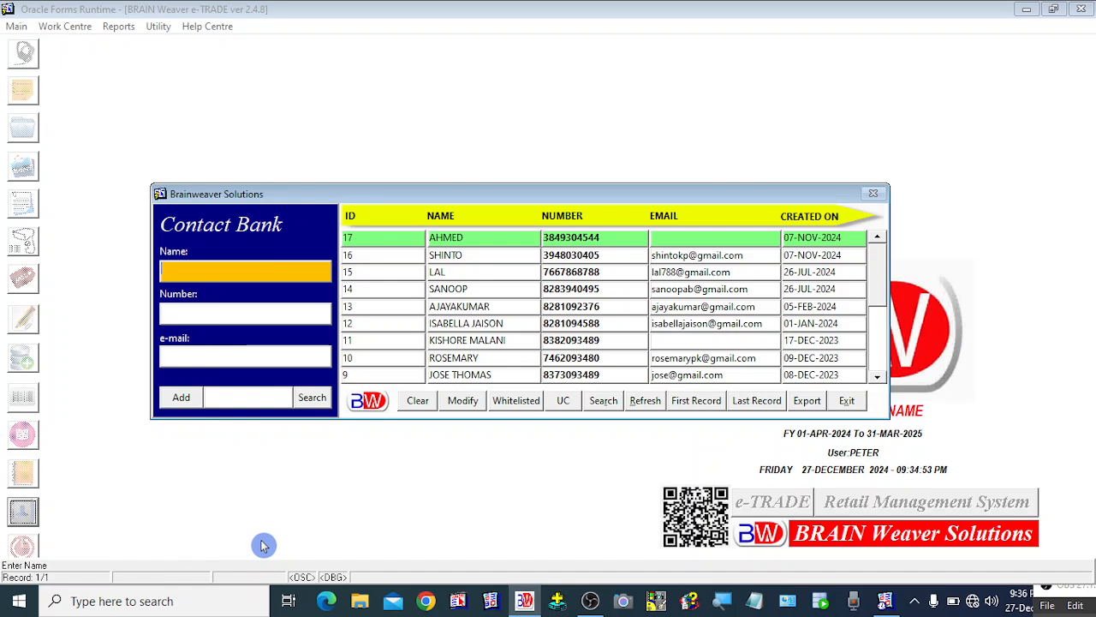
Close the Contact Bank and view the shortcut menu of options available to the new user.
left_click(846, 400)
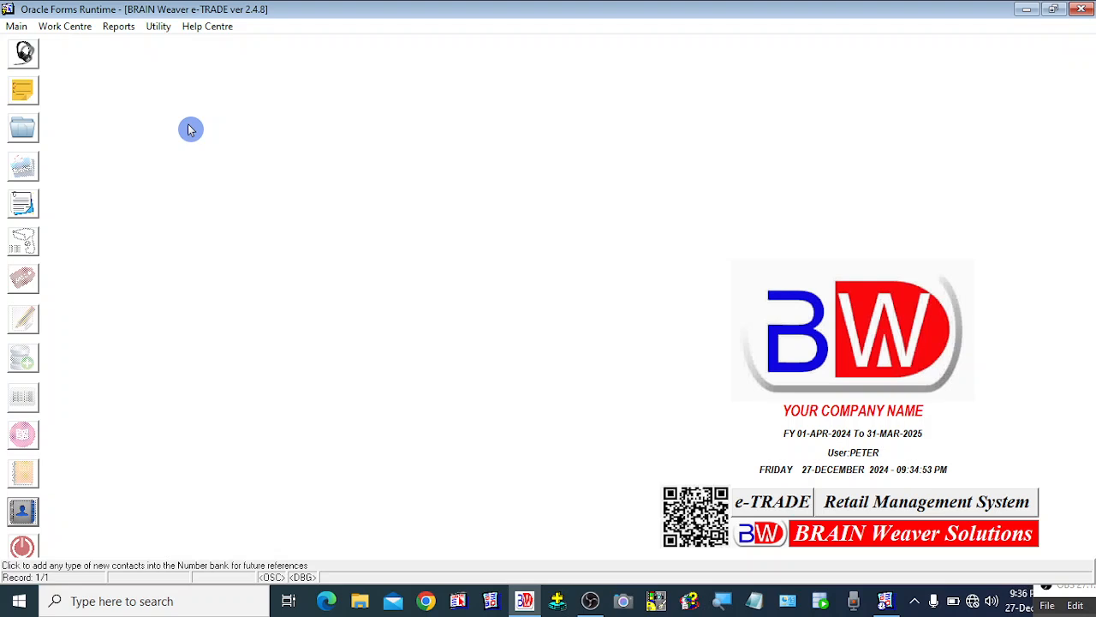
right_click(190, 129)
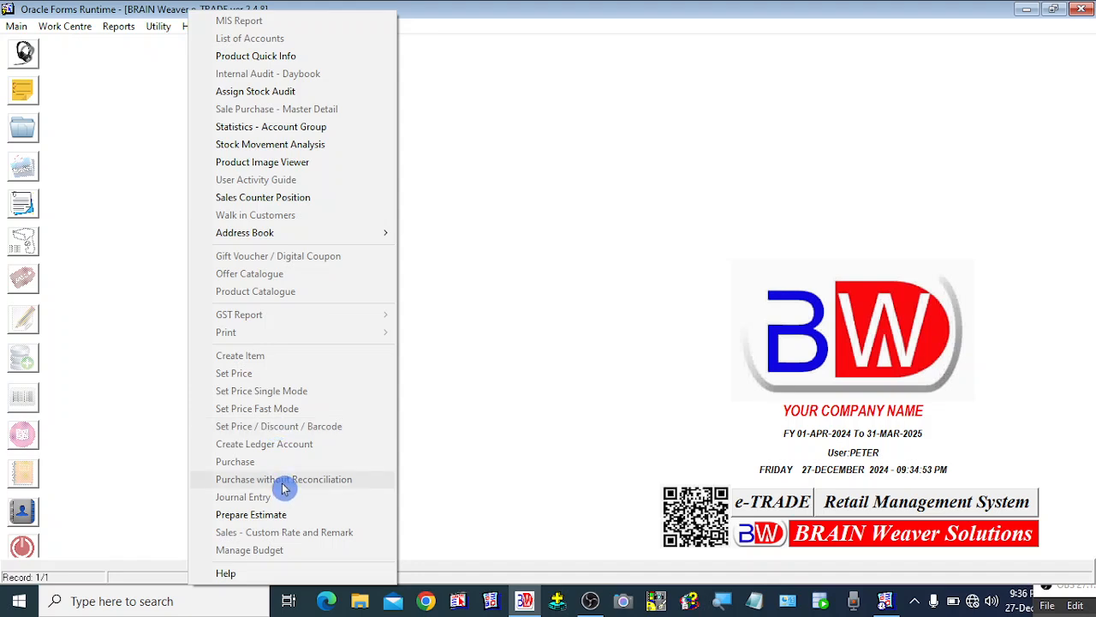
left_click(558, 294)
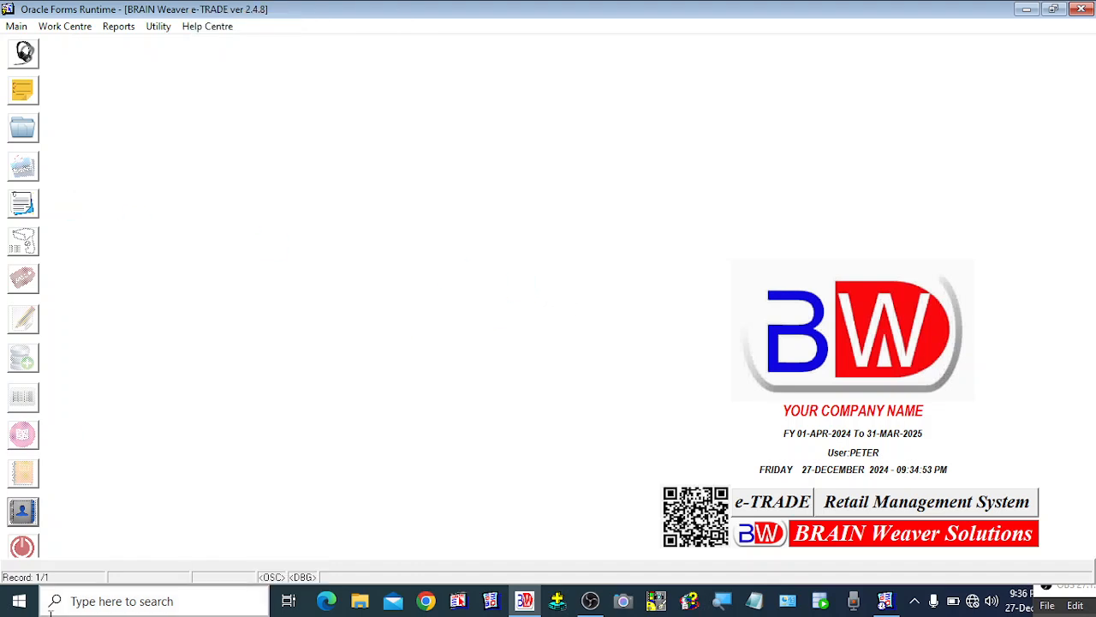
Log out and sign back in with the administrator account's username and password.
left_click(24, 554)
left_click(524, 600)
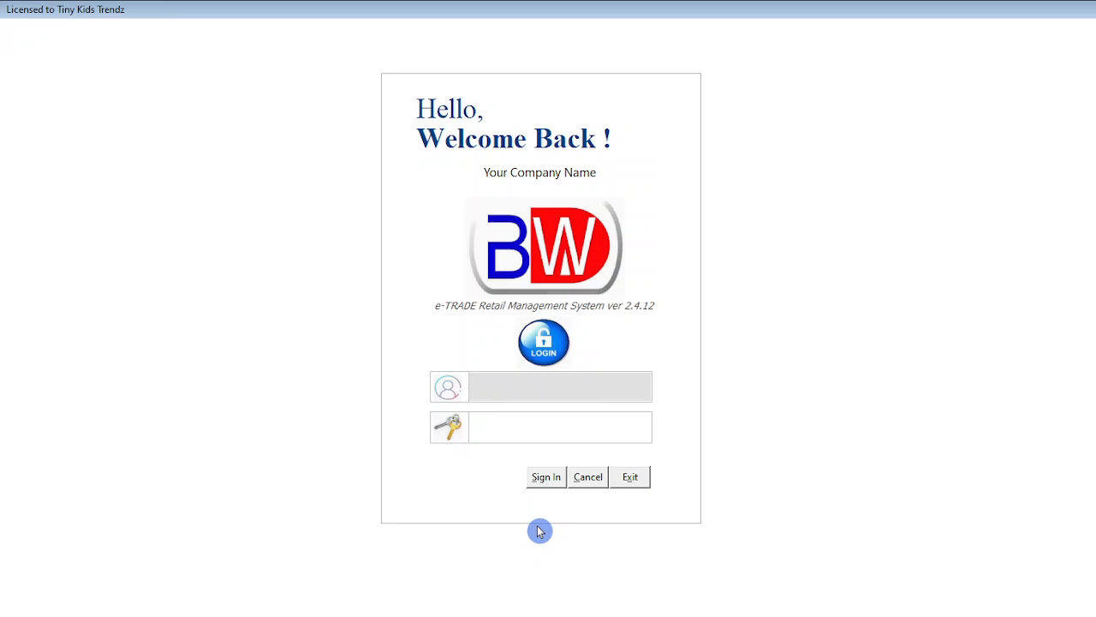
type("JAISON")
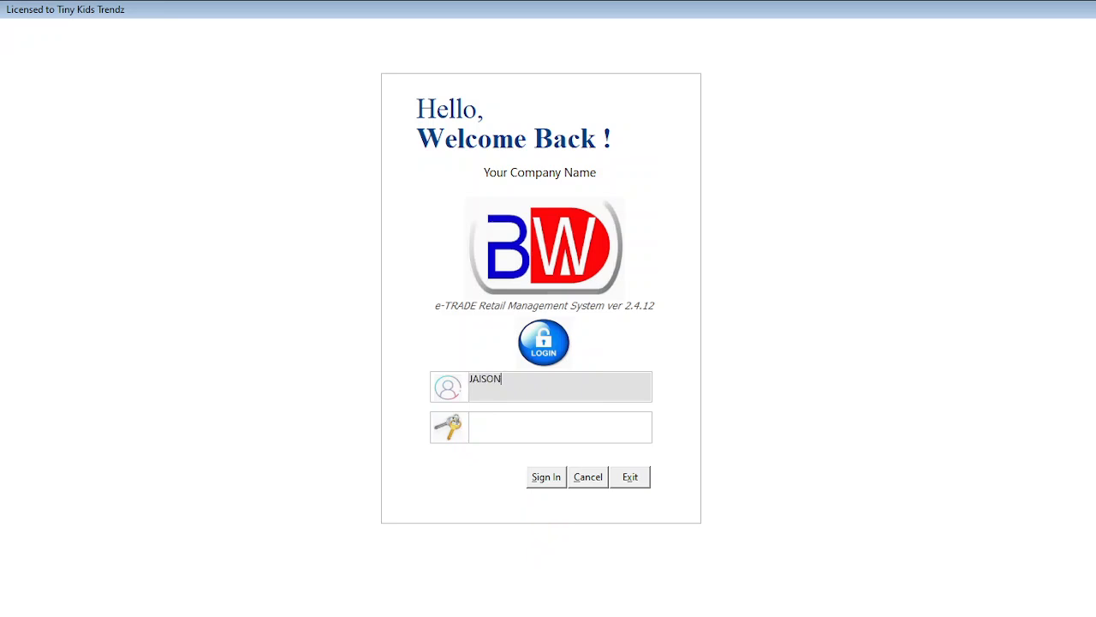
key("Tab")
type("*******")
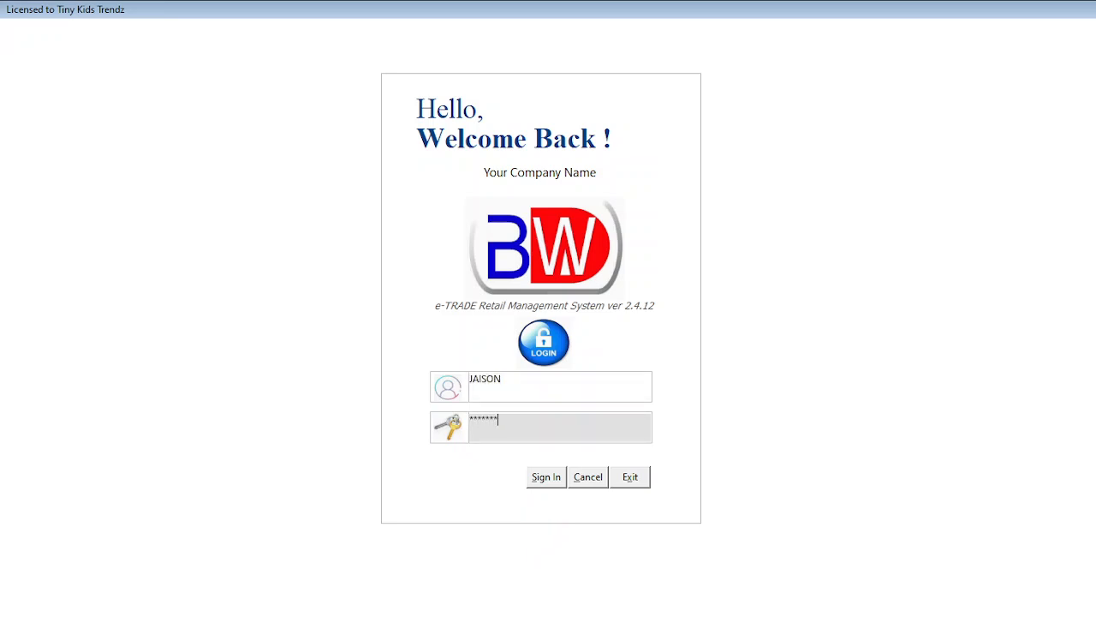
key("Return")
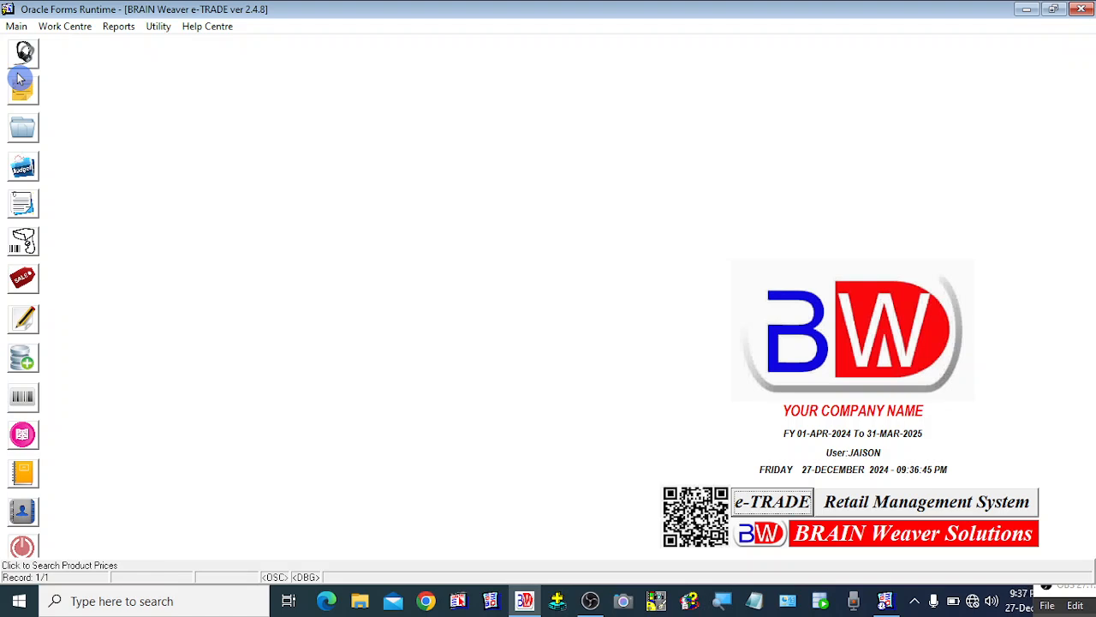
Open Grant / Revoke User Privileges and select user PETER from the list of users.
left_click(19, 26)
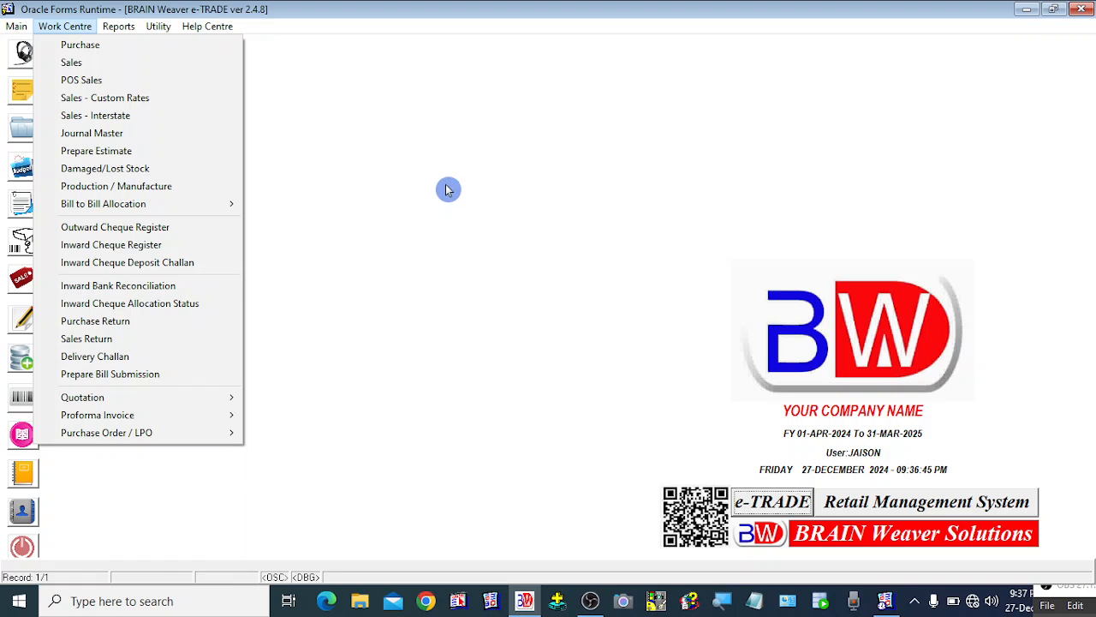
left_click(447, 190)
left_click(18, 29)
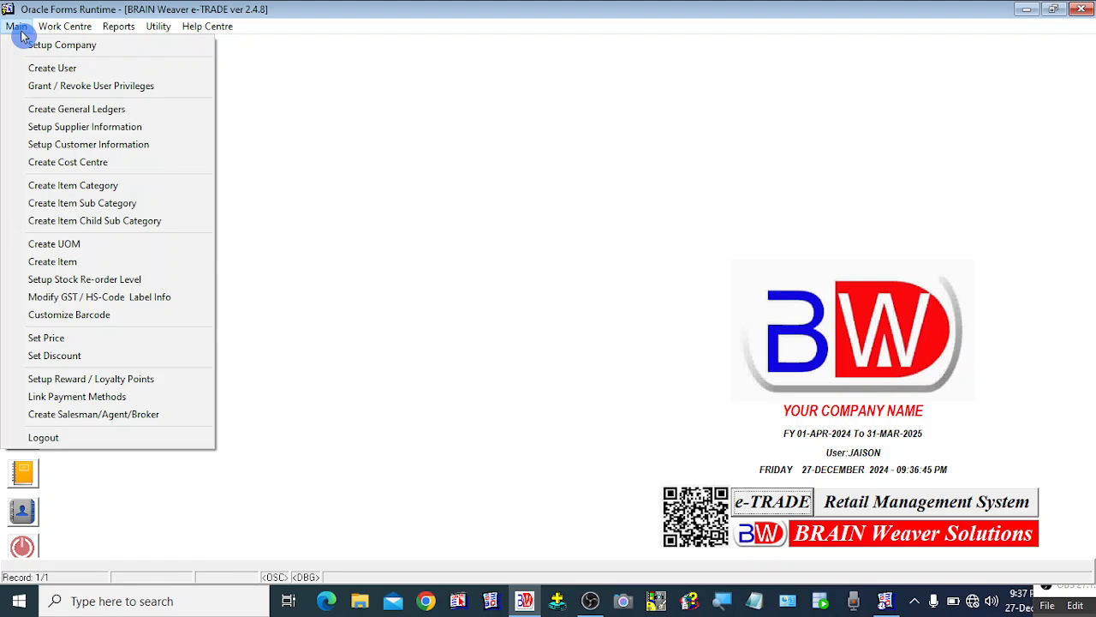
left_click(92, 86)
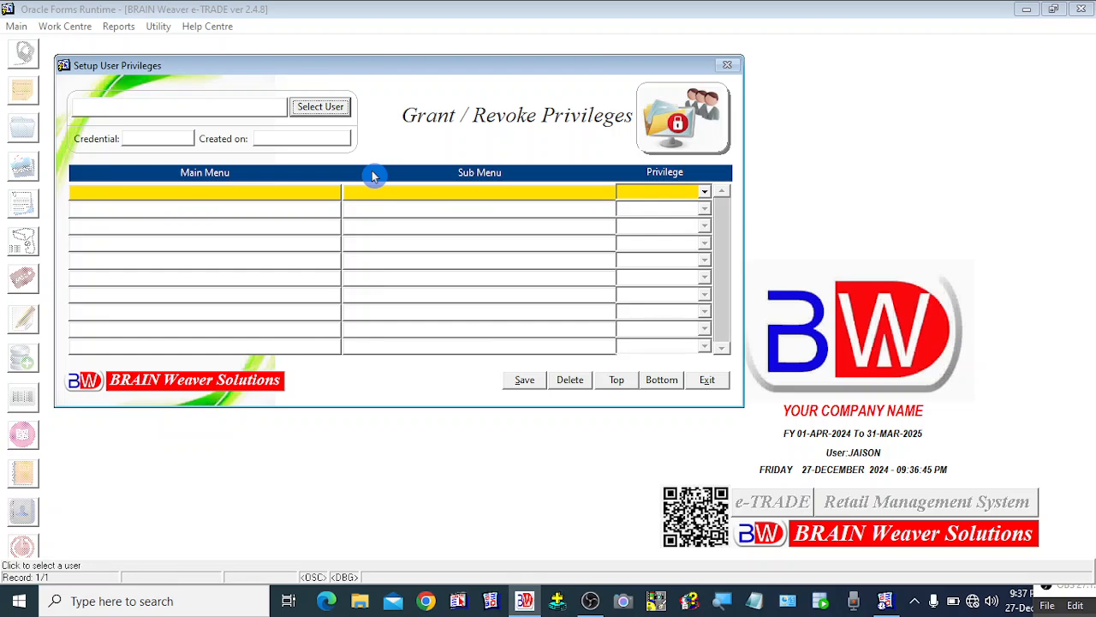
left_click(331, 117)
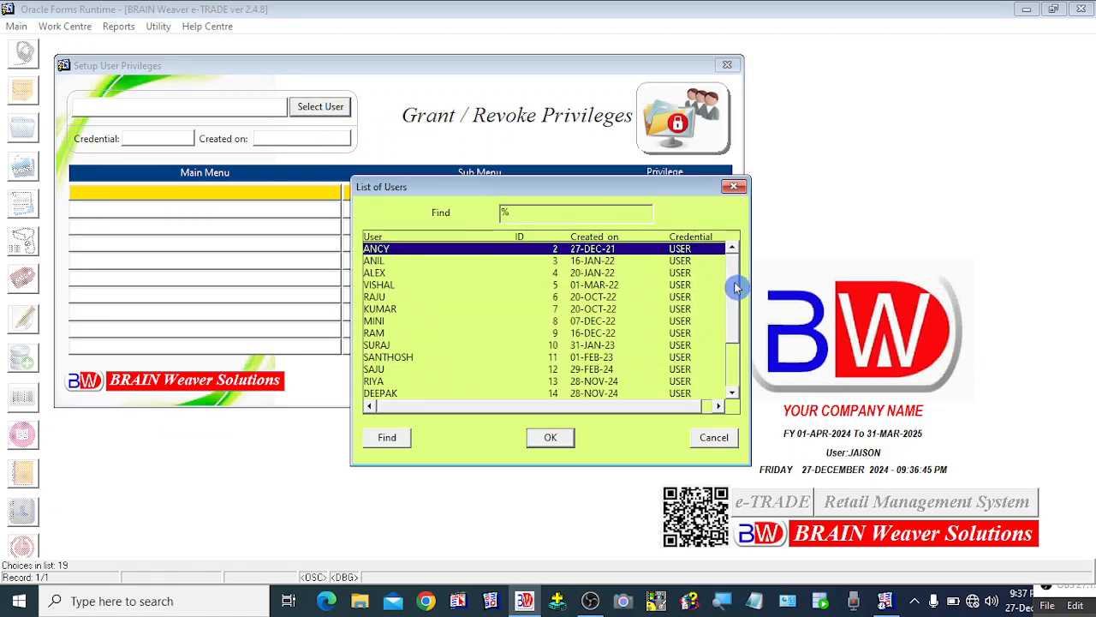
left_click_drag(735, 284, 733, 333)
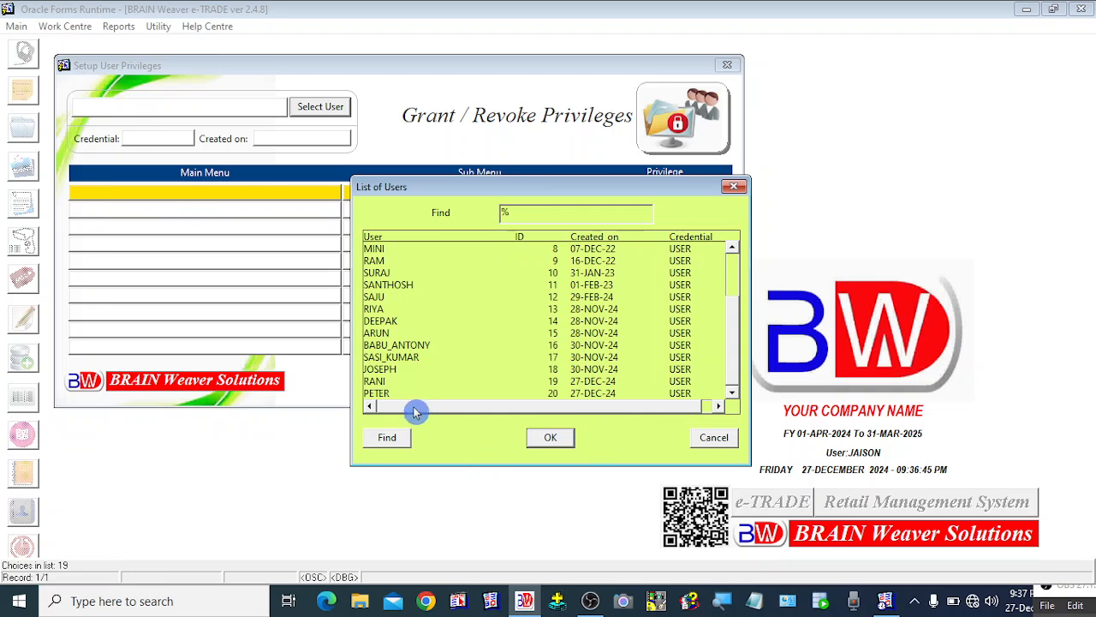
left_click(379, 394)
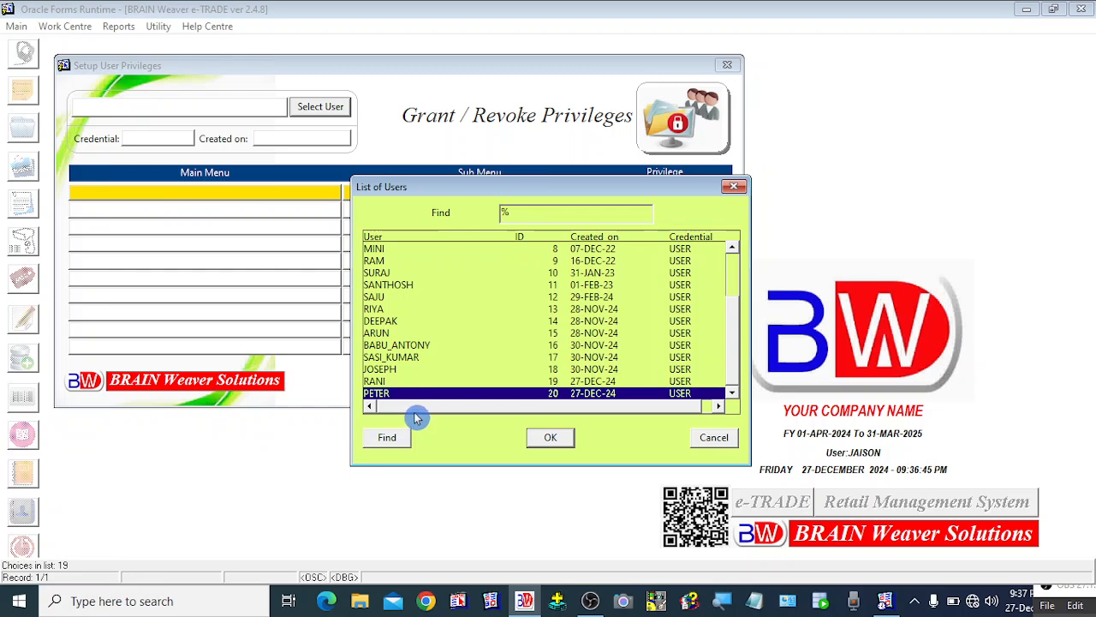
left_click(551, 439)
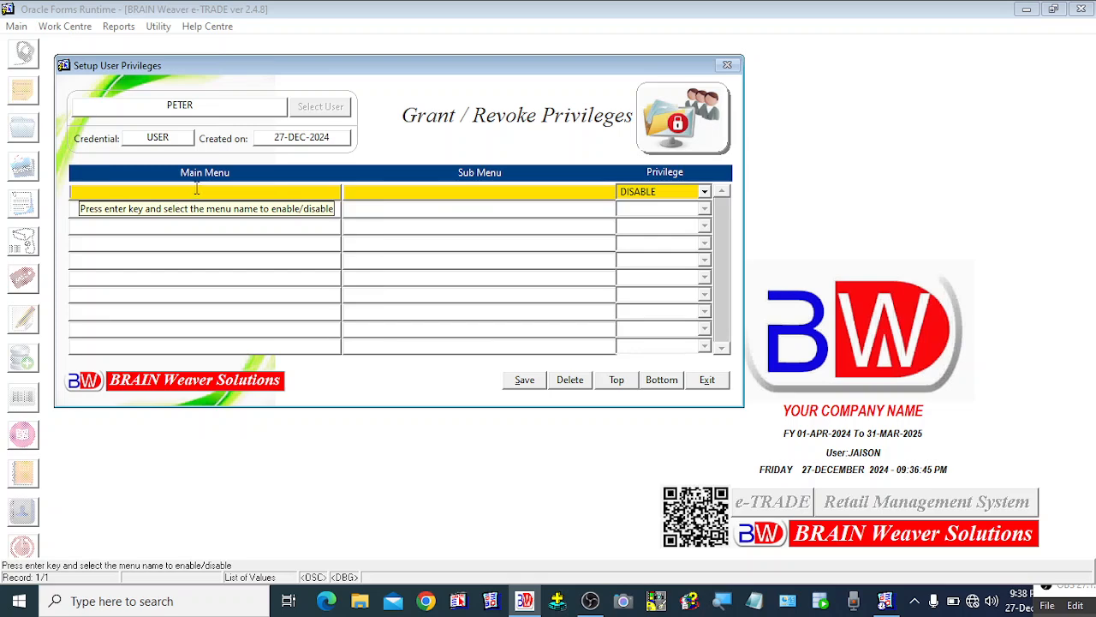
Set the privilege of the first row to ENABLE.
left_click(225, 186)
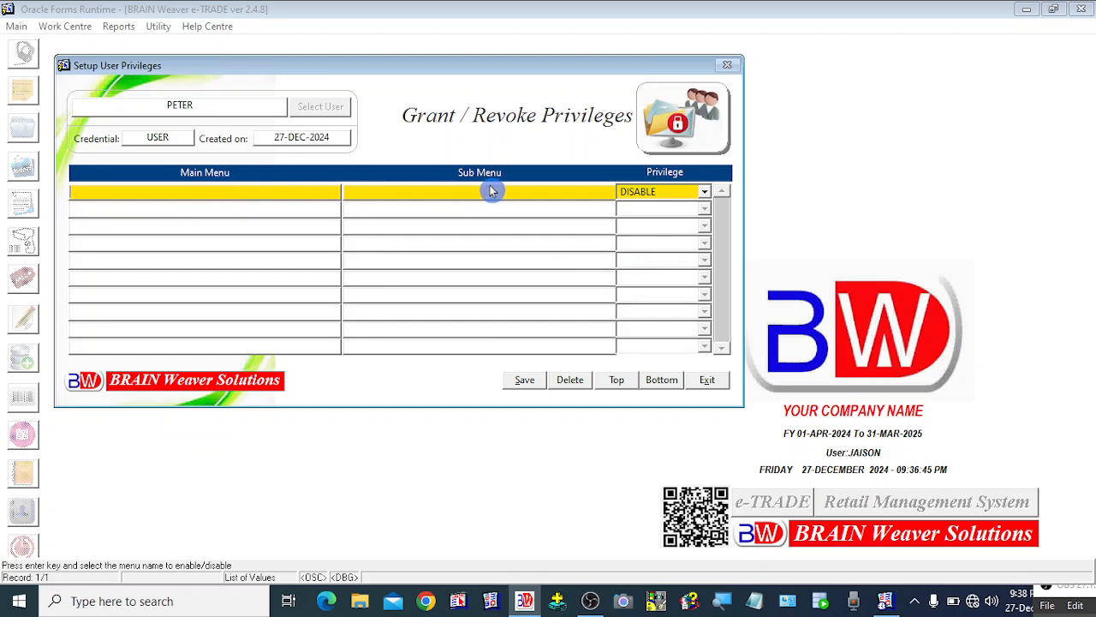
left_click(702, 196)
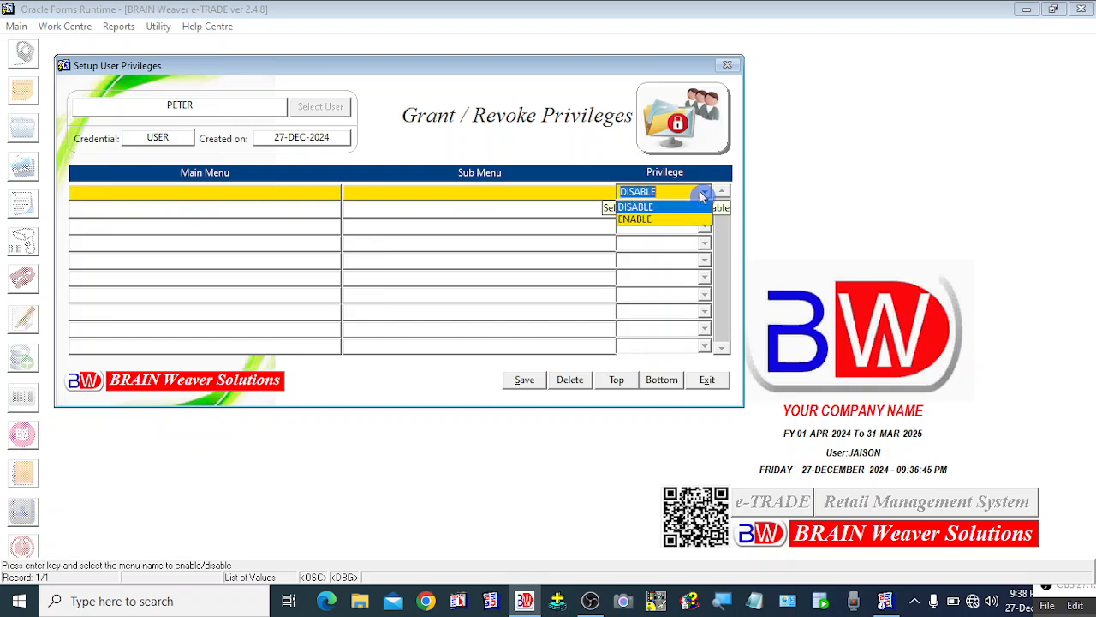
left_click(659, 220)
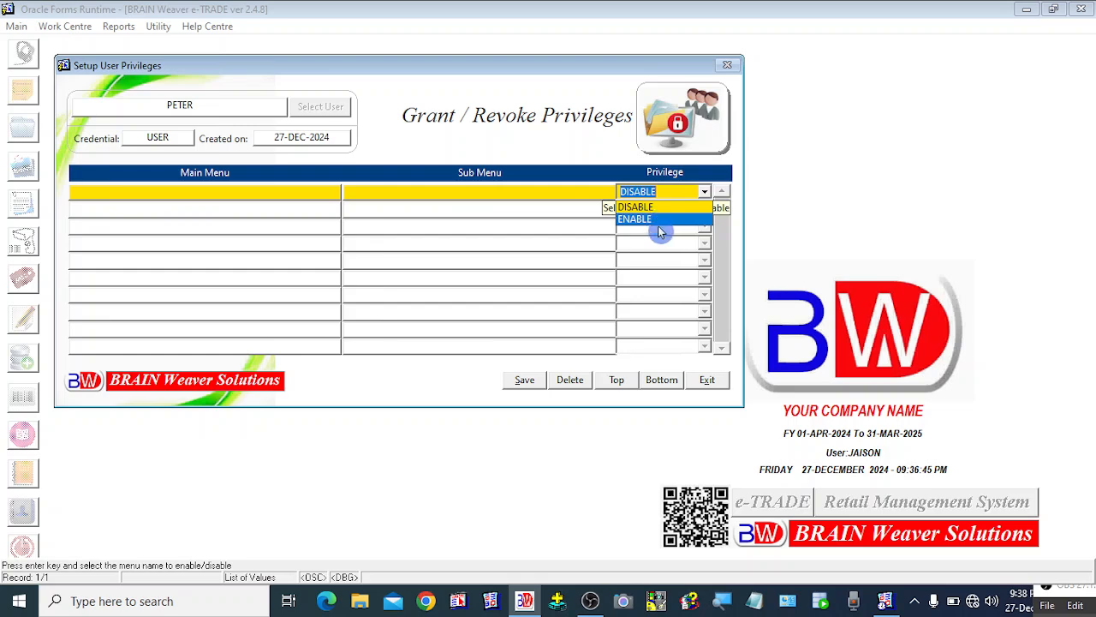
key("Up")
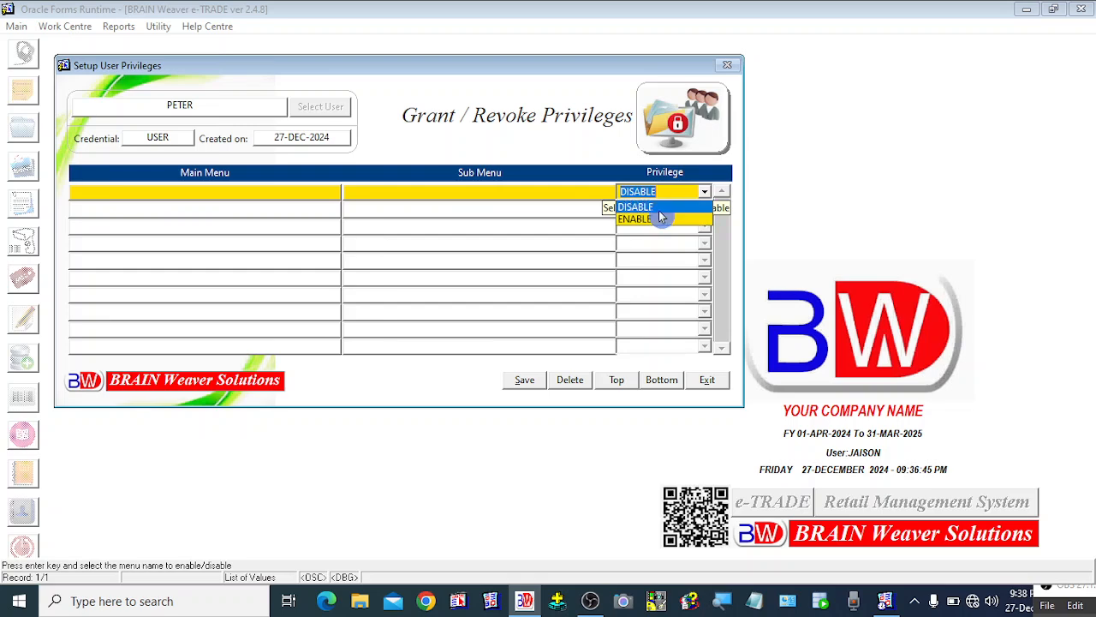
key("Return")
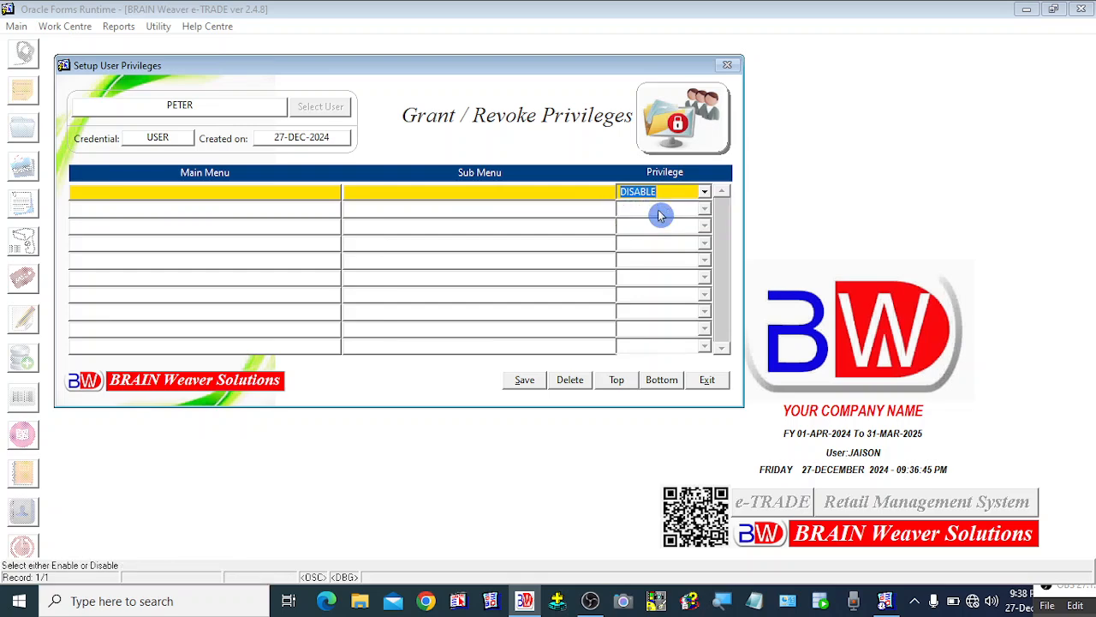
left_click(702, 195)
left_click(655, 210)
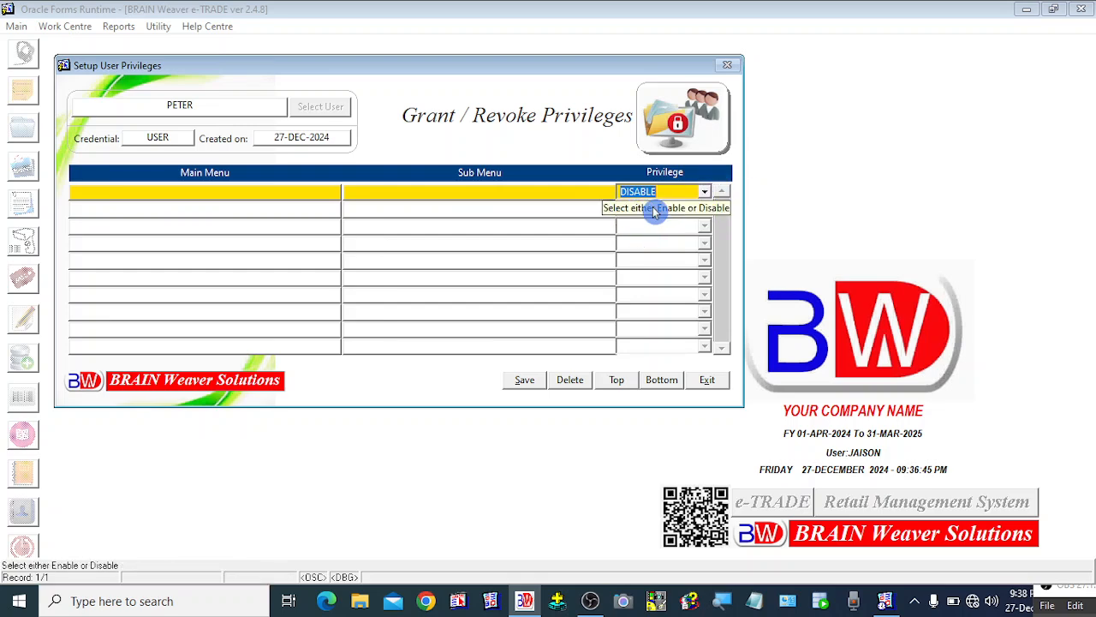
left_click(703, 199)
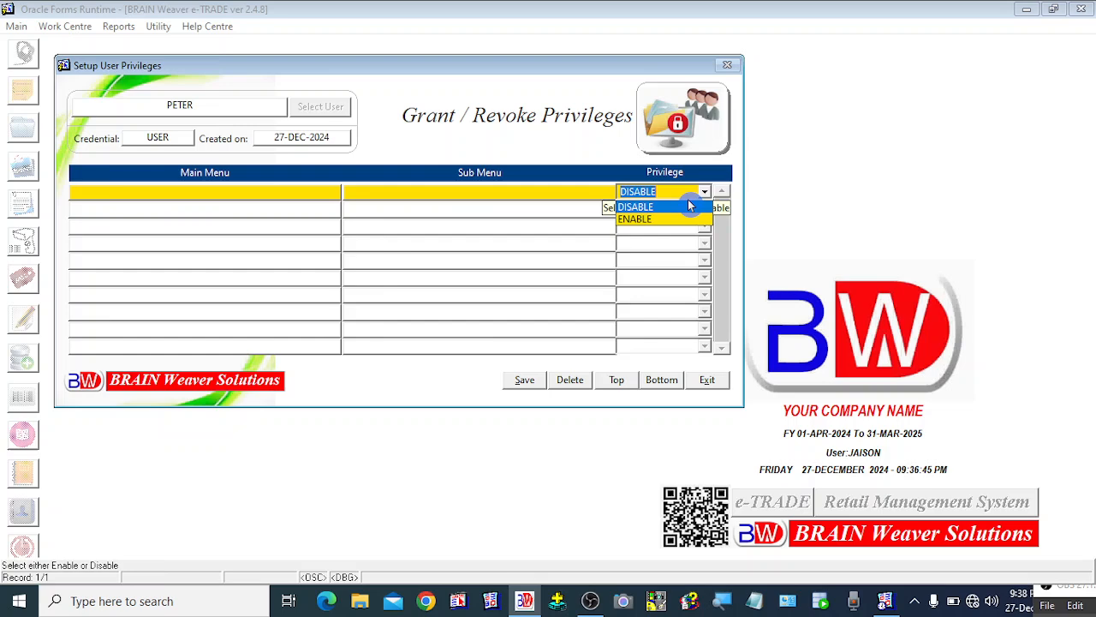
left_click(638, 225)
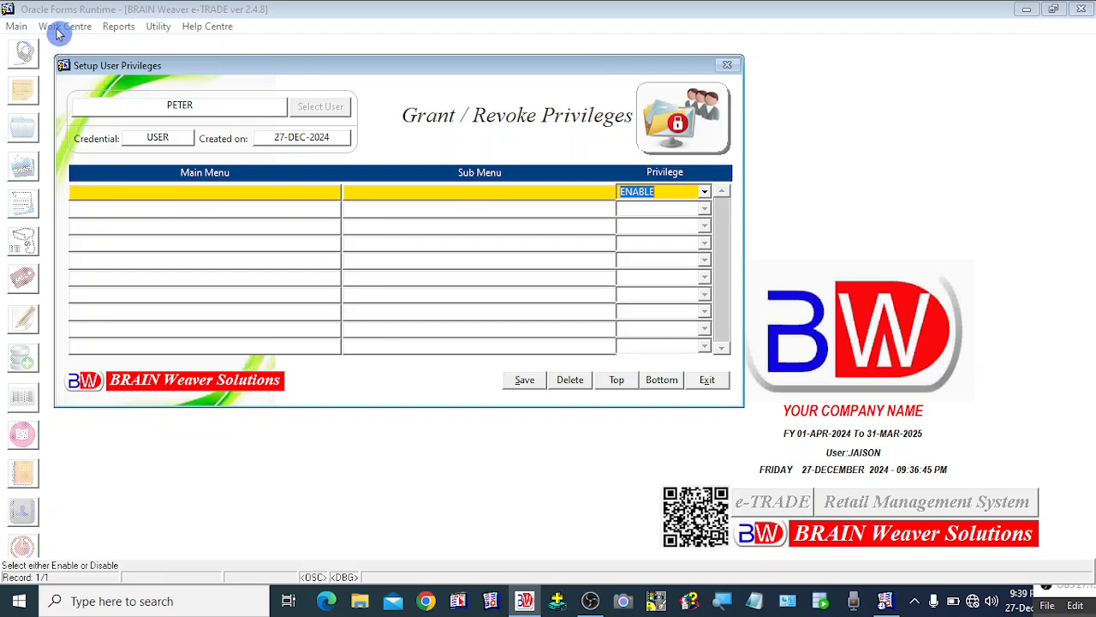
Choose WORK_CENTRE_MENU with sub menu SALES for the first privilege row.
left_click(202, 187)
left_click(194, 196)
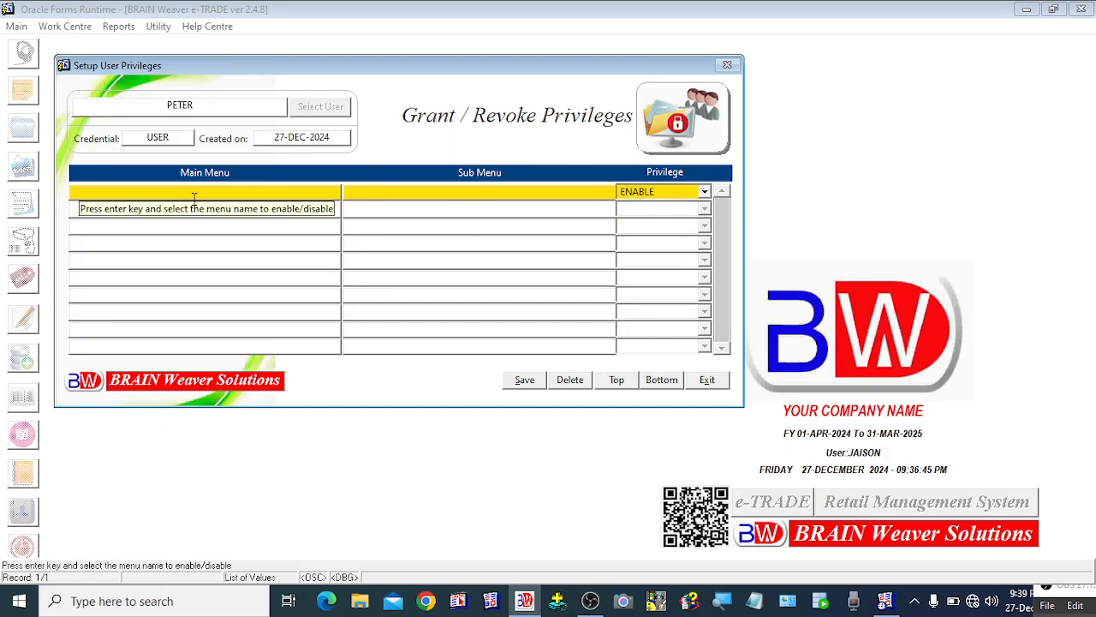
key("Return")
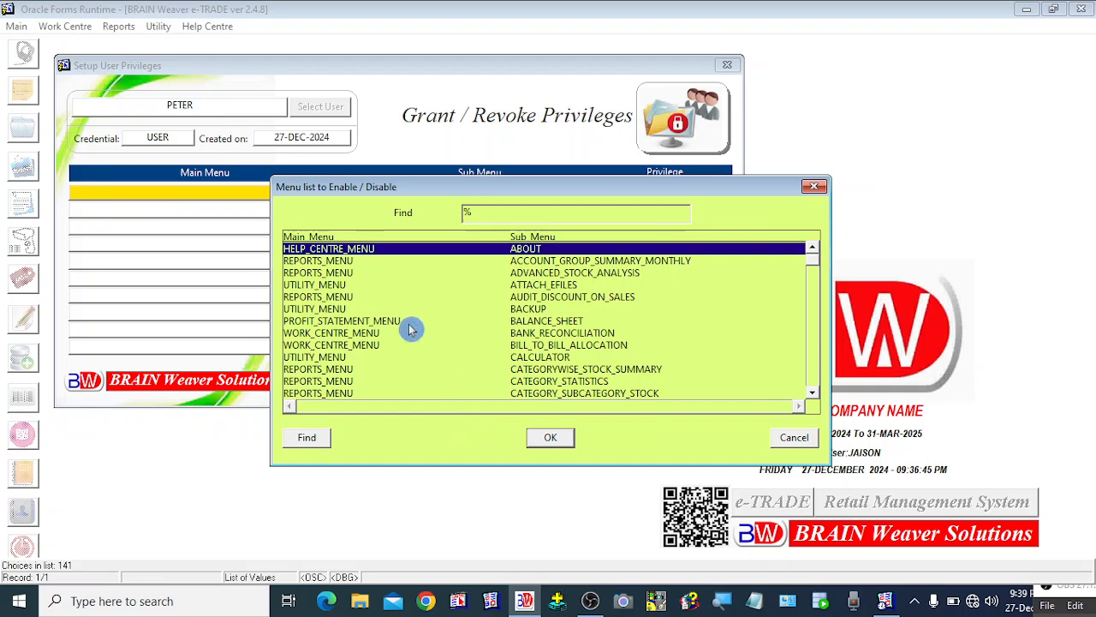
left_click(334, 334)
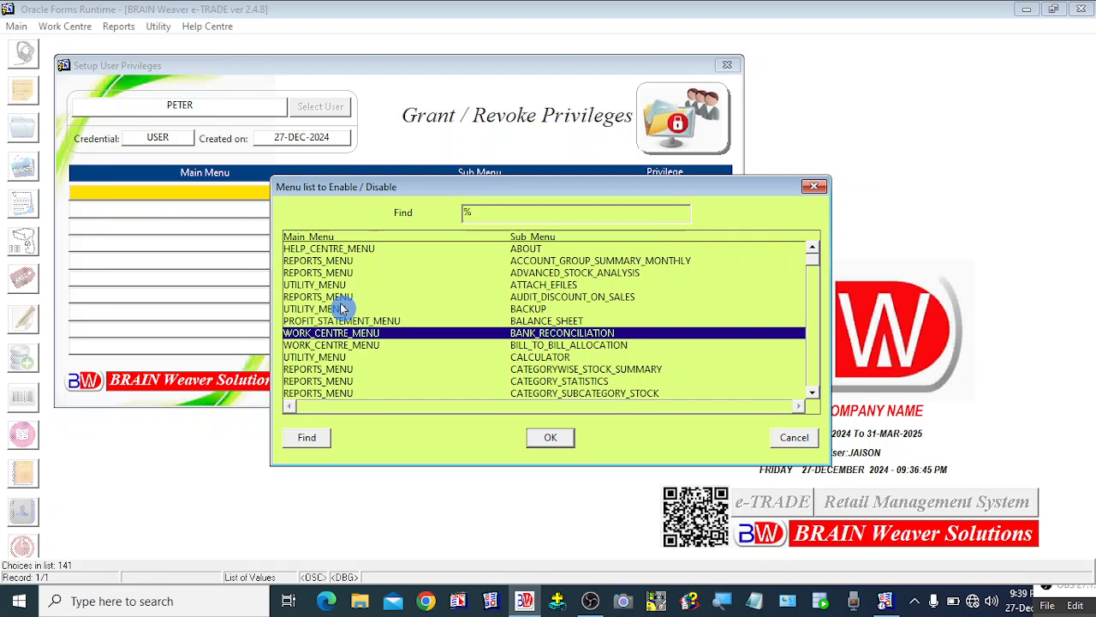
type("wORK_CENTRE_MENU")
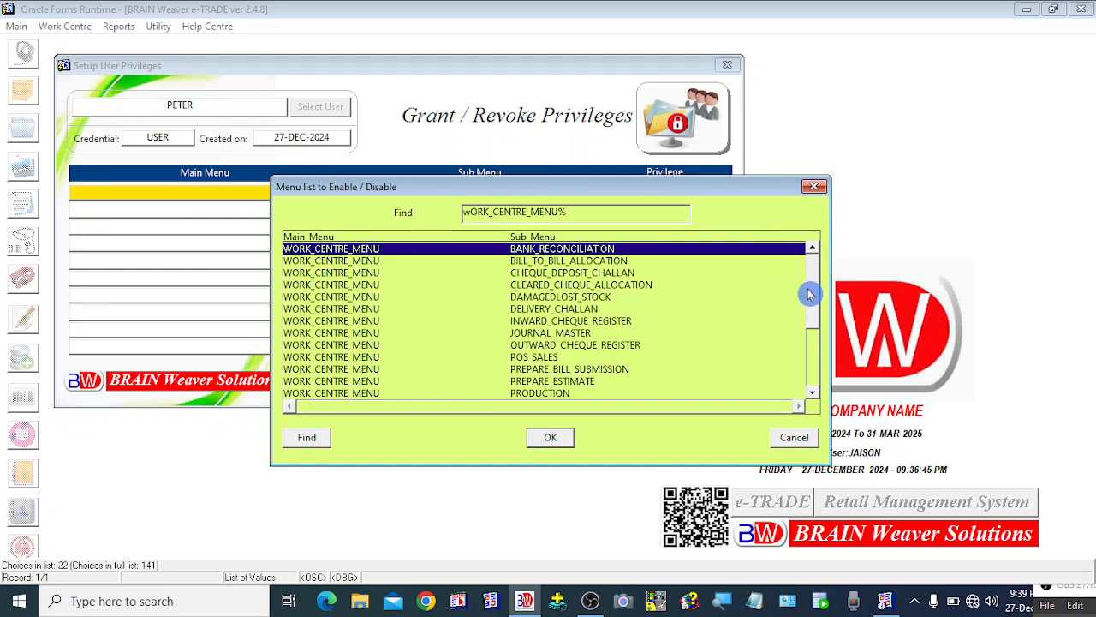
left_click_drag(814, 288, 815, 352)
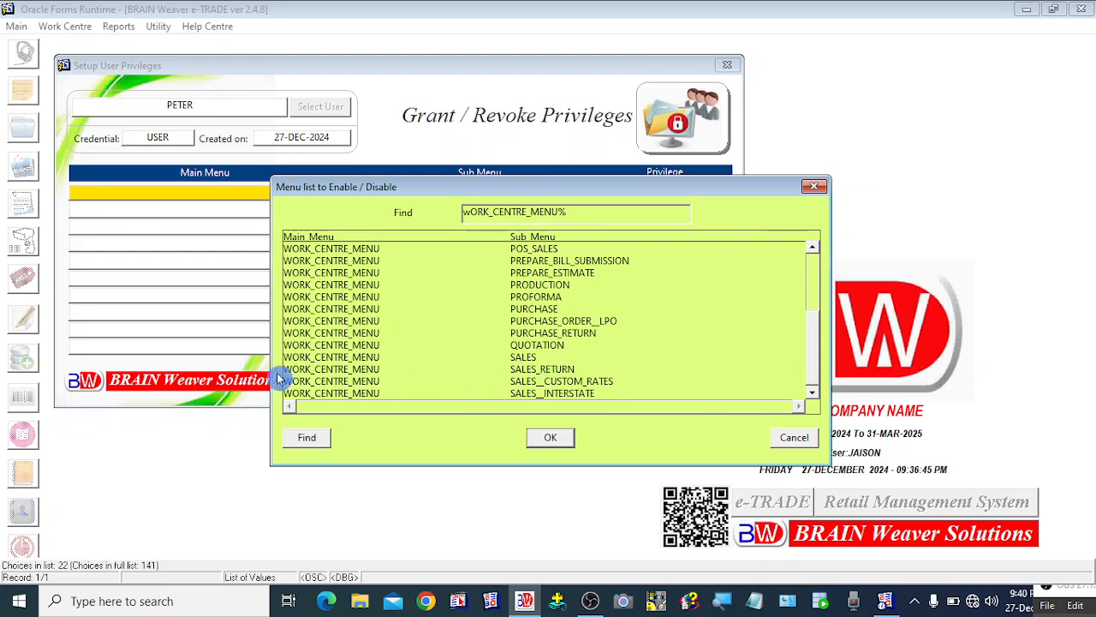
left_click(347, 357)
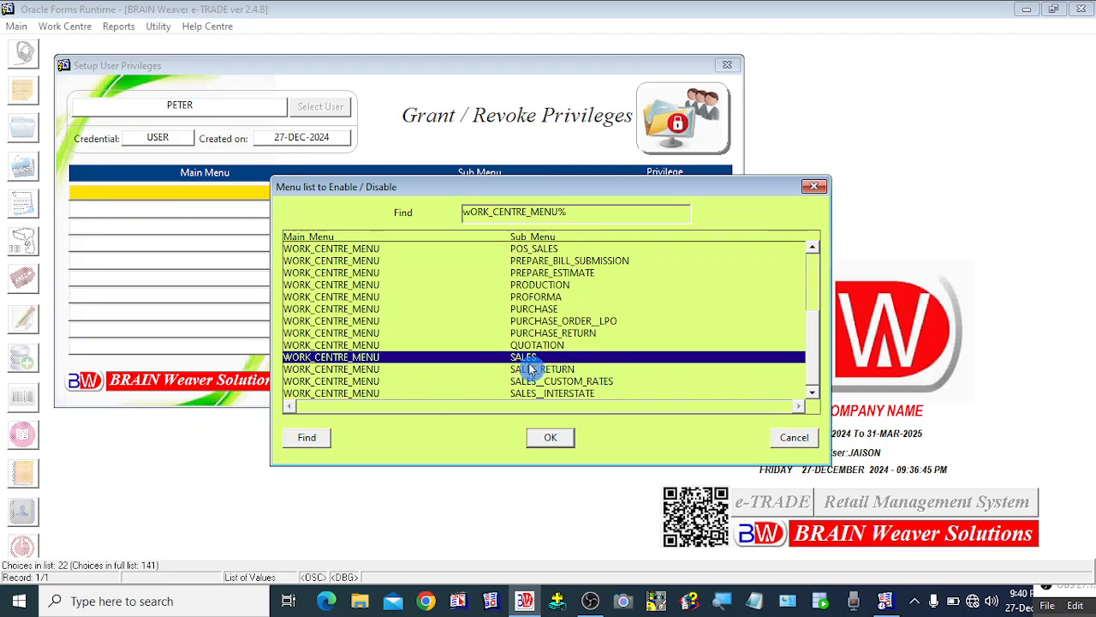
left_click(550, 440)
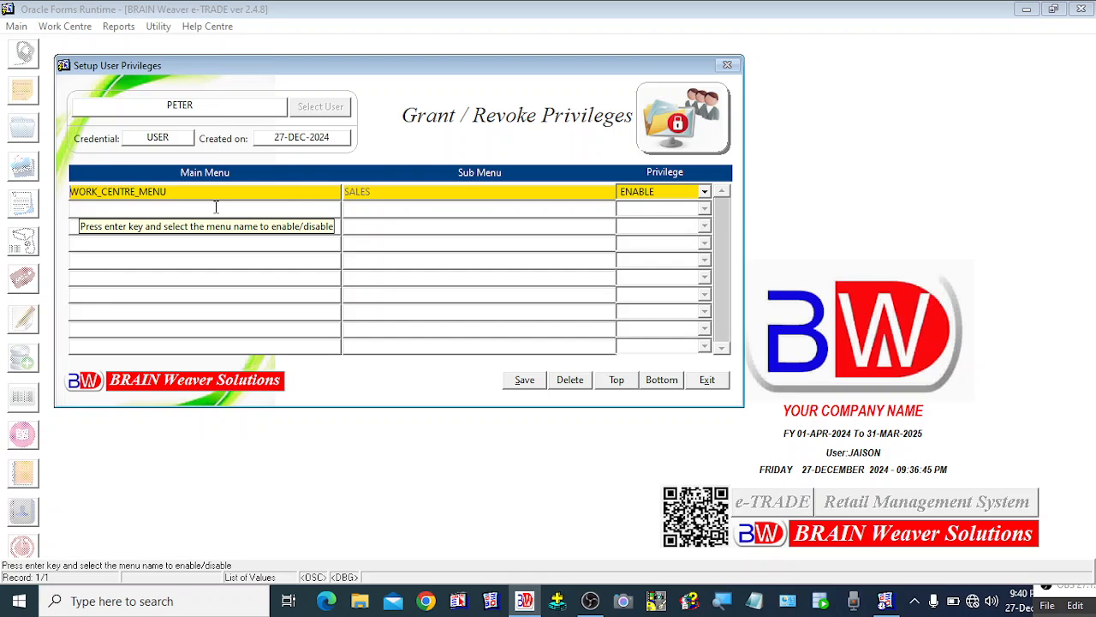
left_click(704, 194)
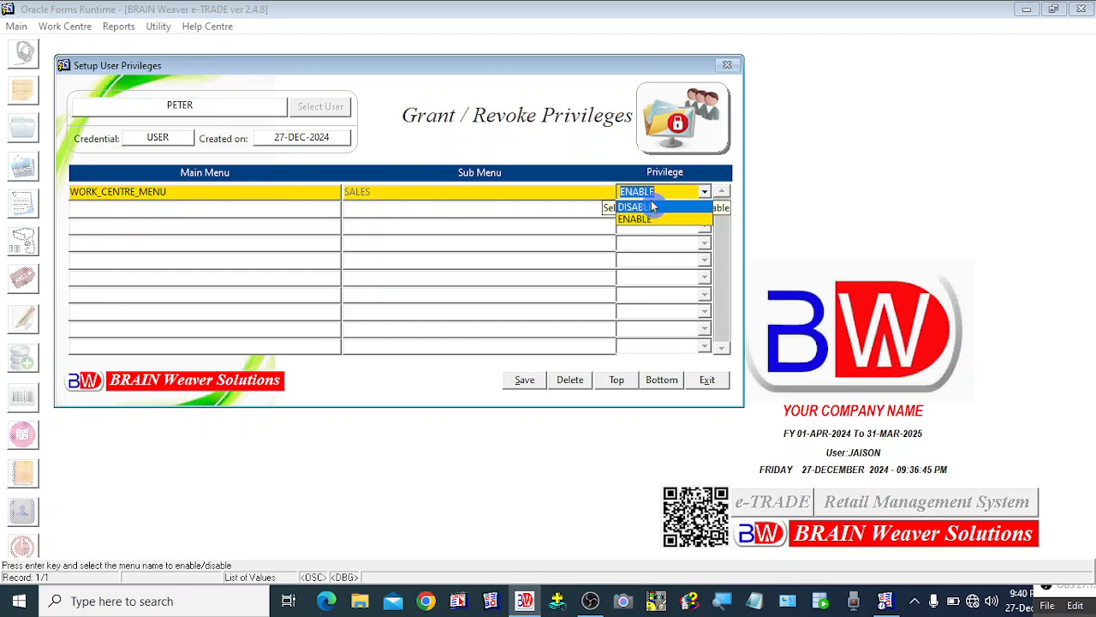
left_click(664, 207)
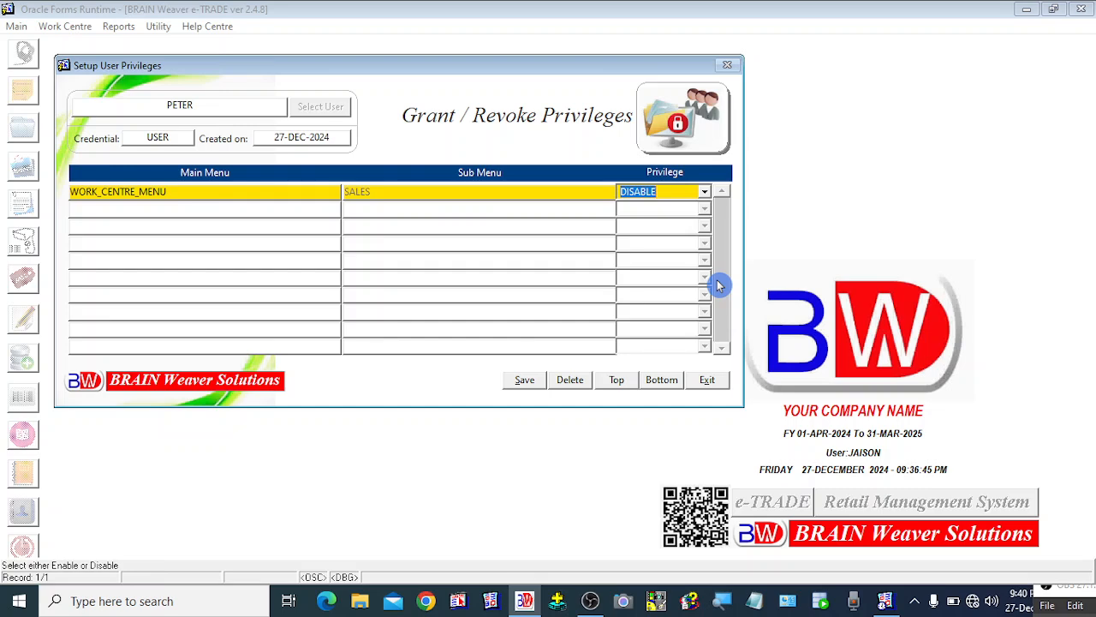
left_click(704, 192)
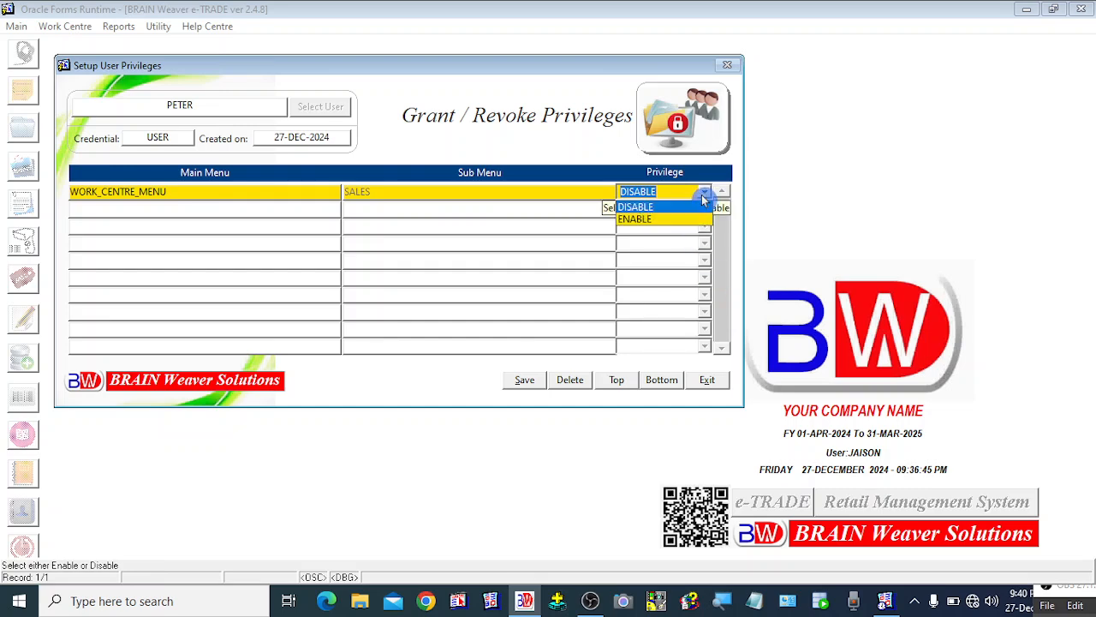
left_click(639, 220)
key("Tab")
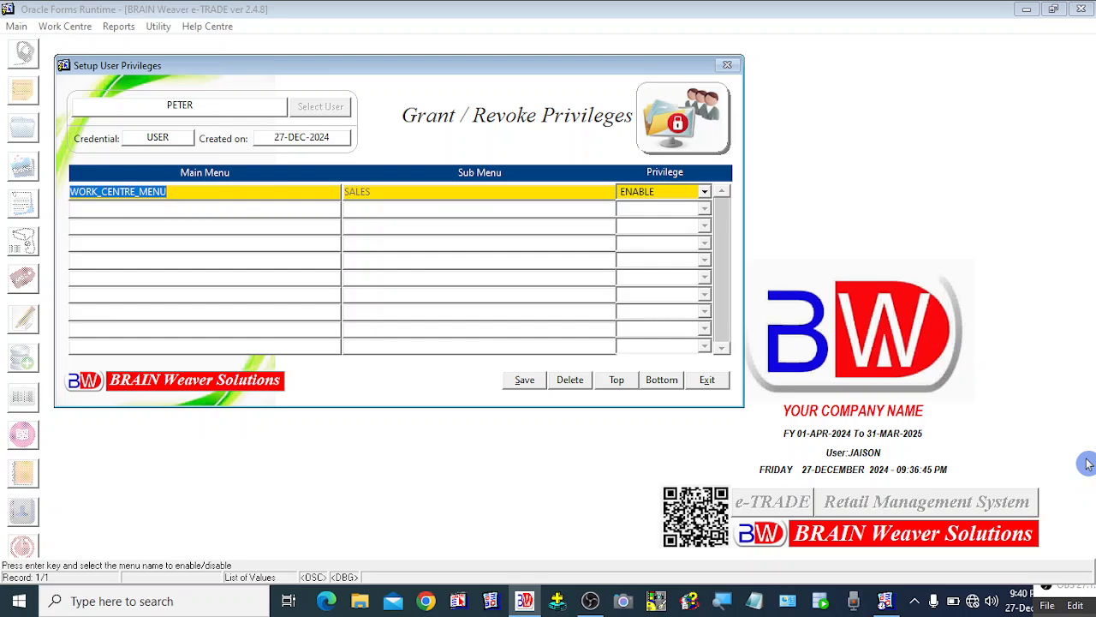
Add a second privilege row for UTILITY_MENU with sub menu BACKUP and set its privilege to ENABLE.
key("Down")
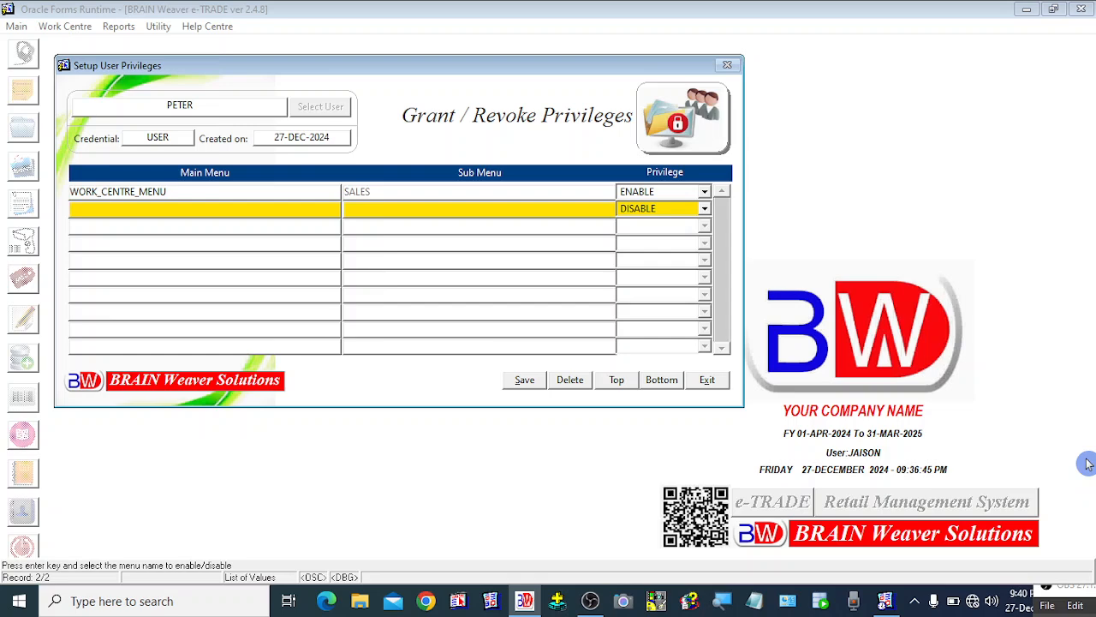
key("Return")
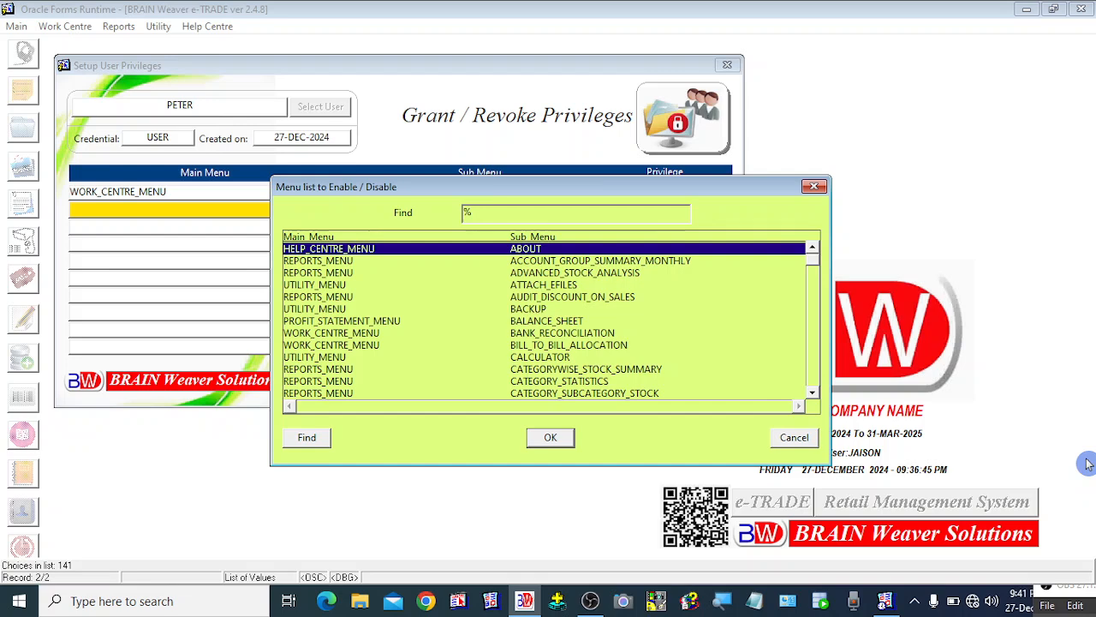
type("uTILITY_MENU")
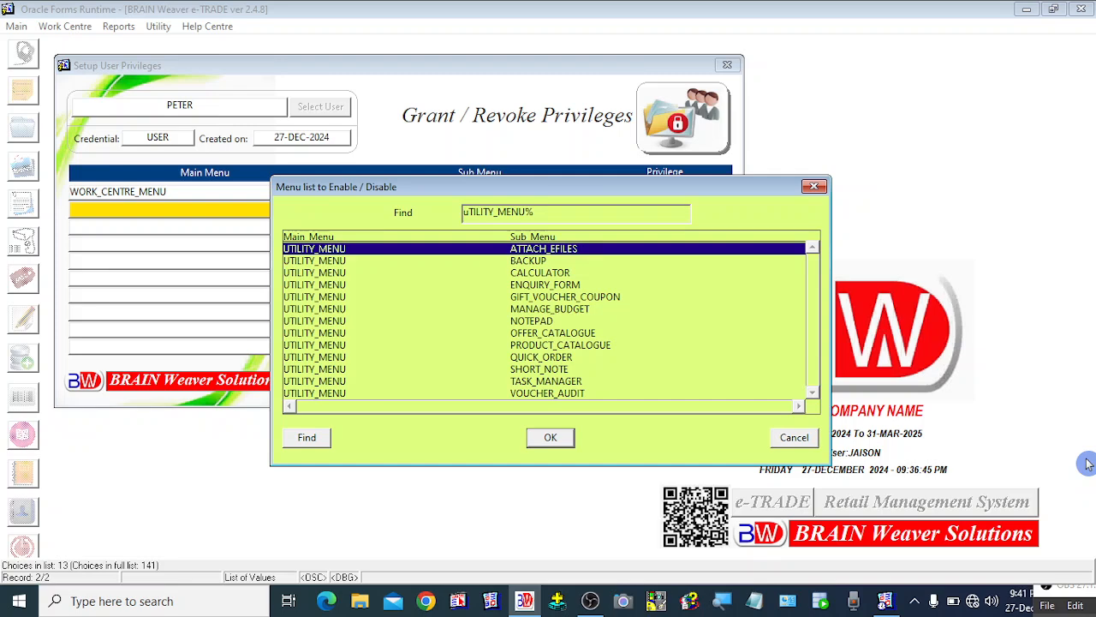
left_click(520, 262)
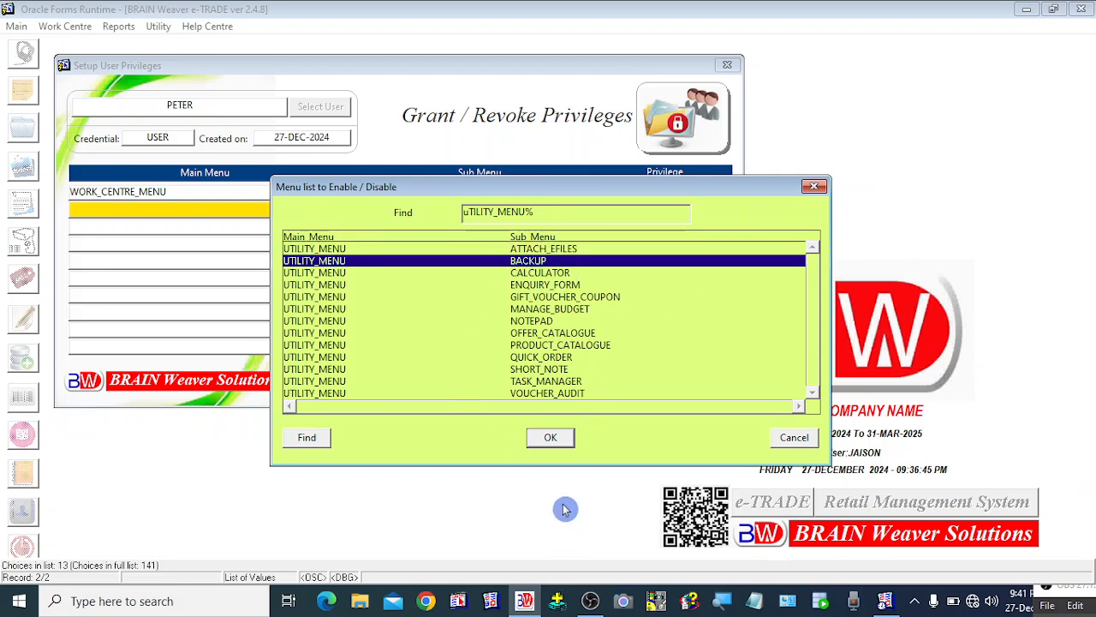
left_click(552, 437)
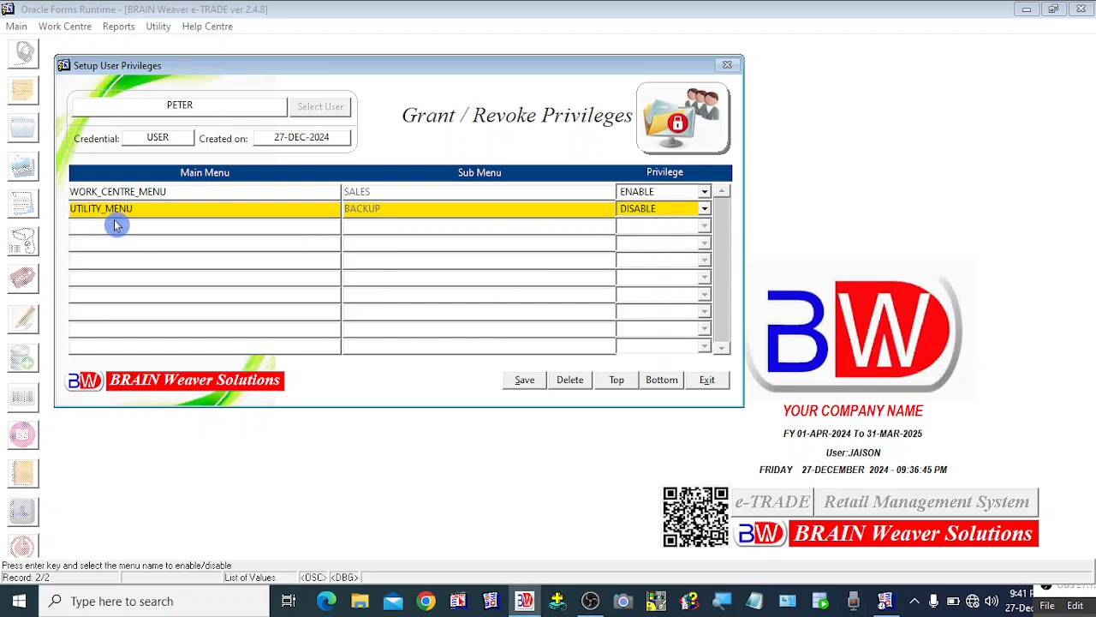
left_click(703, 209)
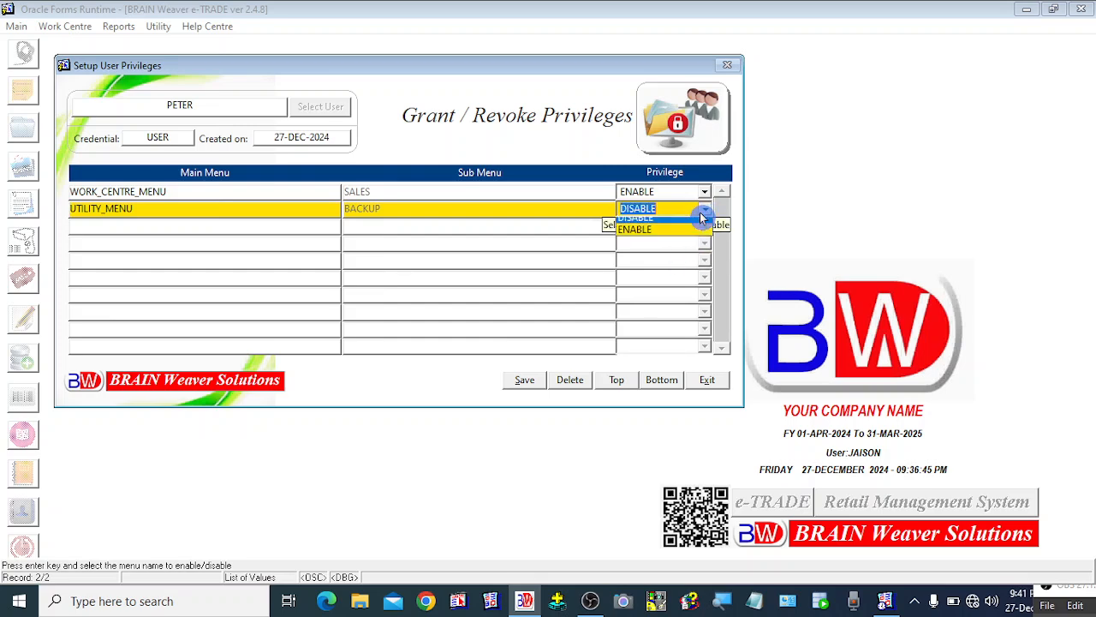
left_click(648, 239)
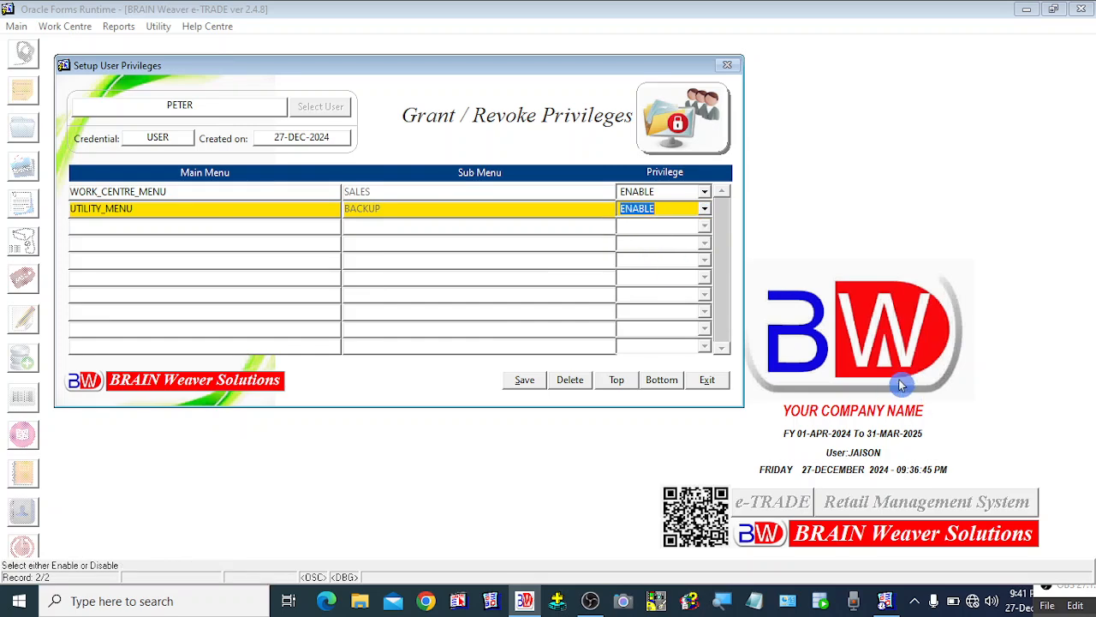
key("Tab")
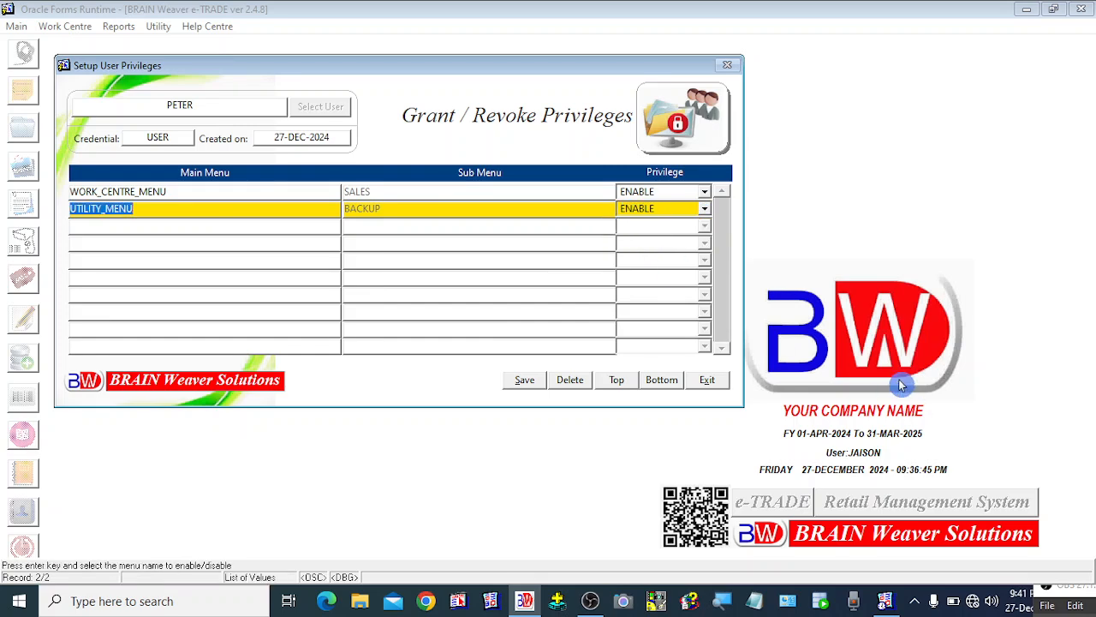
Add a third privilege row for MAIN_MENU with sub menu LOGOUT and set its privilege to ENABLE.
left_click(185, 346)
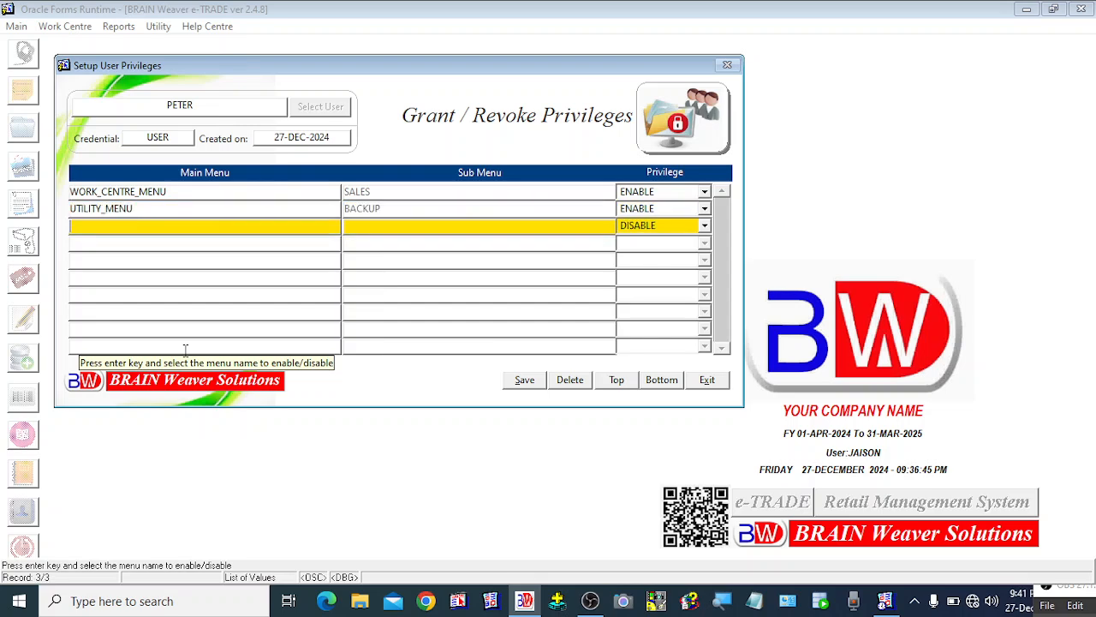
key("Return")
type("mAIN_MENU%")
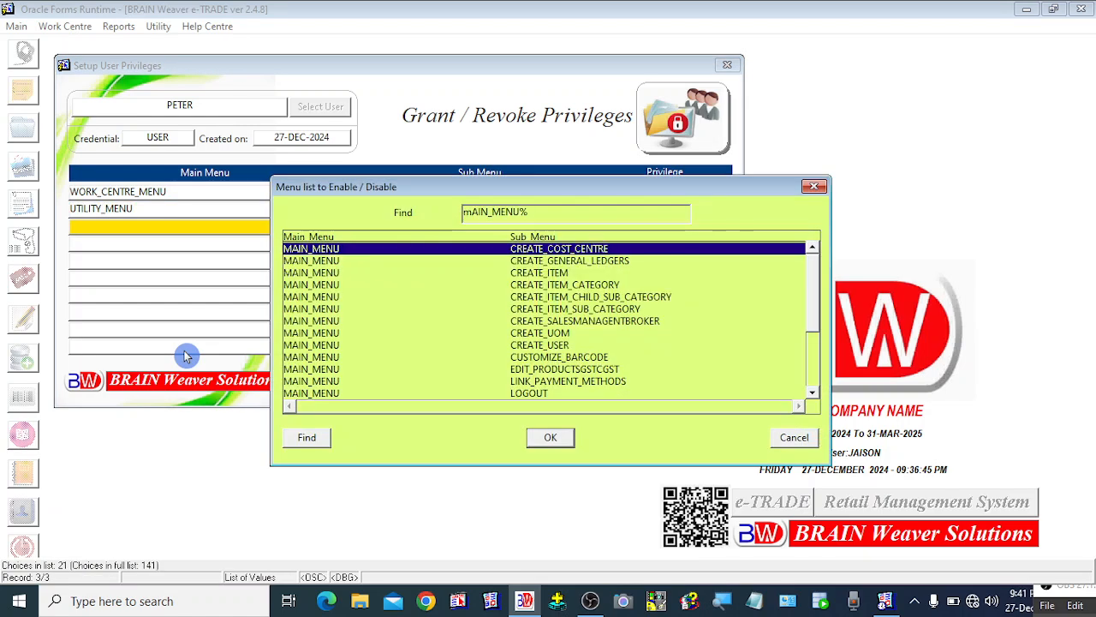
left_click(543, 394)
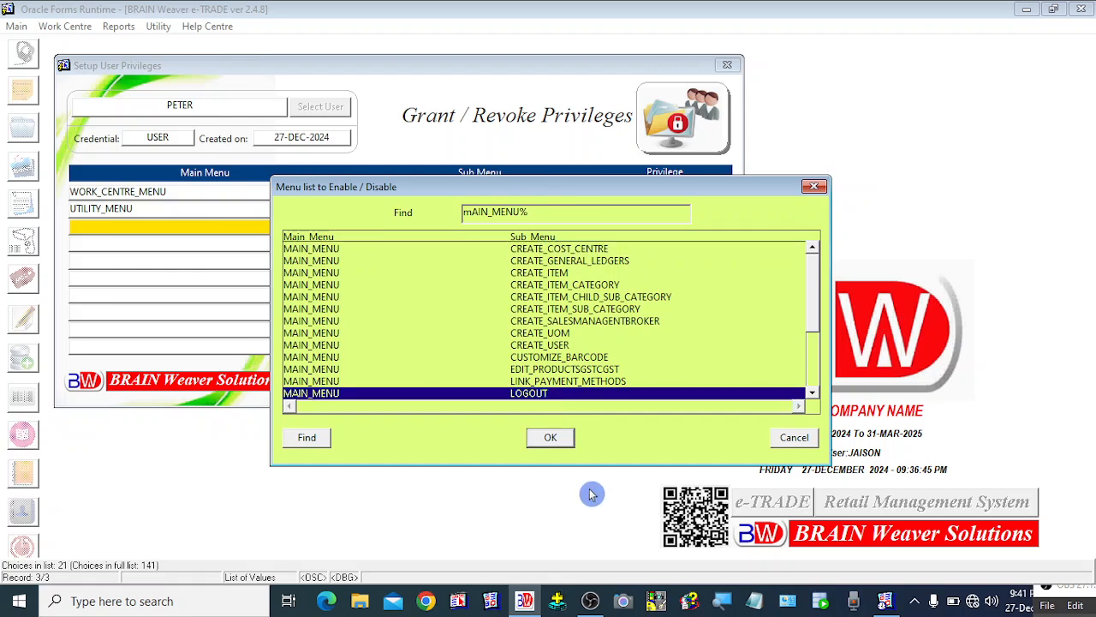
left_click(551, 438)
left_click(702, 226)
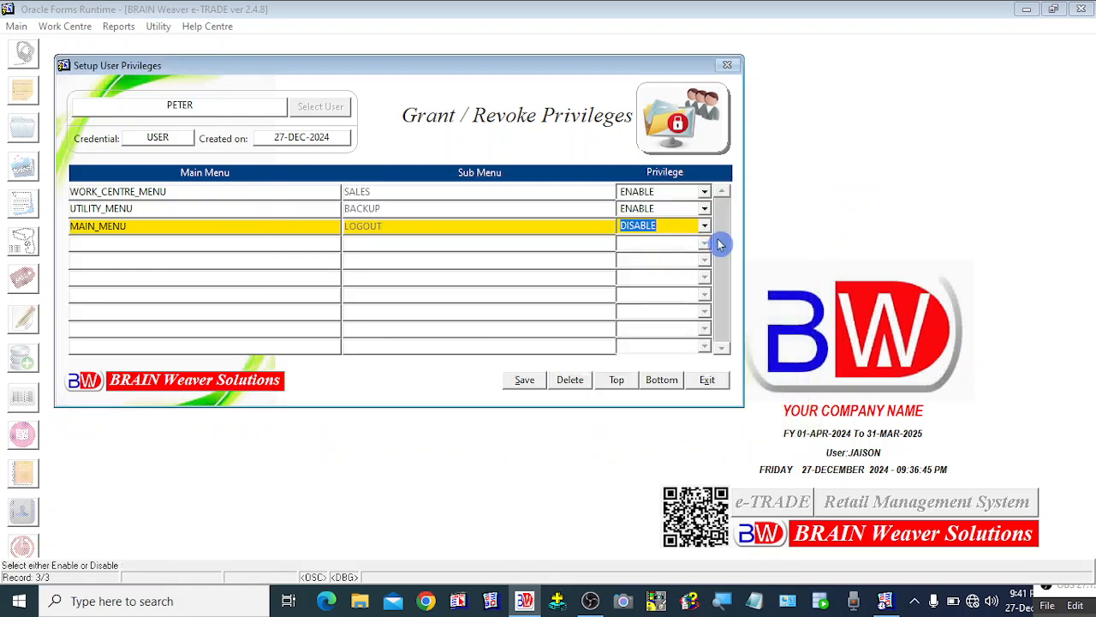
left_click(704, 225)
left_click(637, 253)
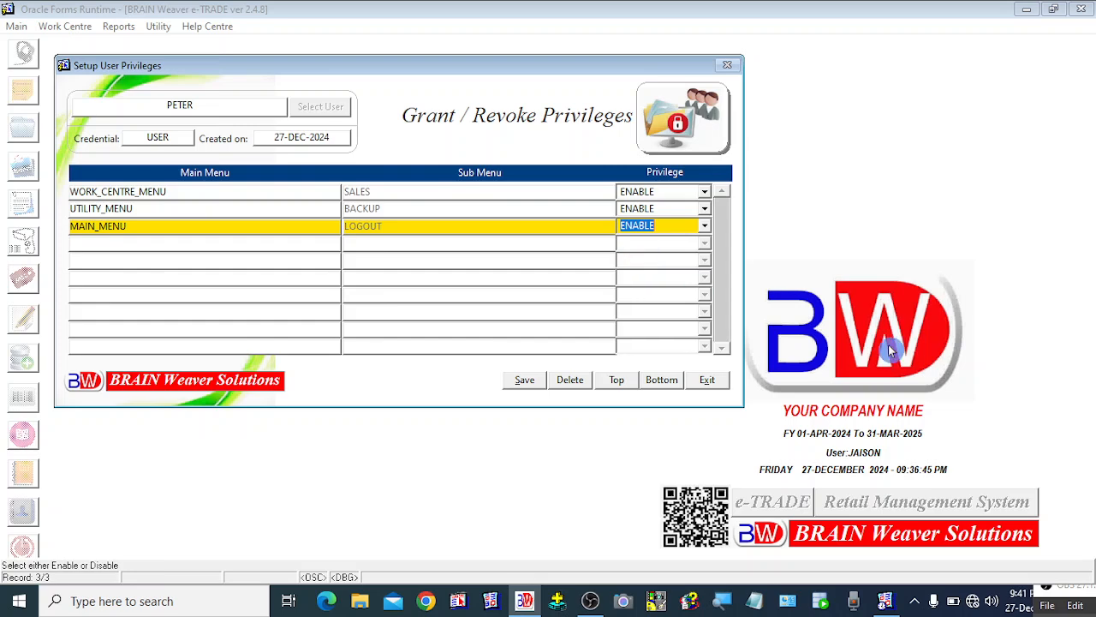
key("Tab")
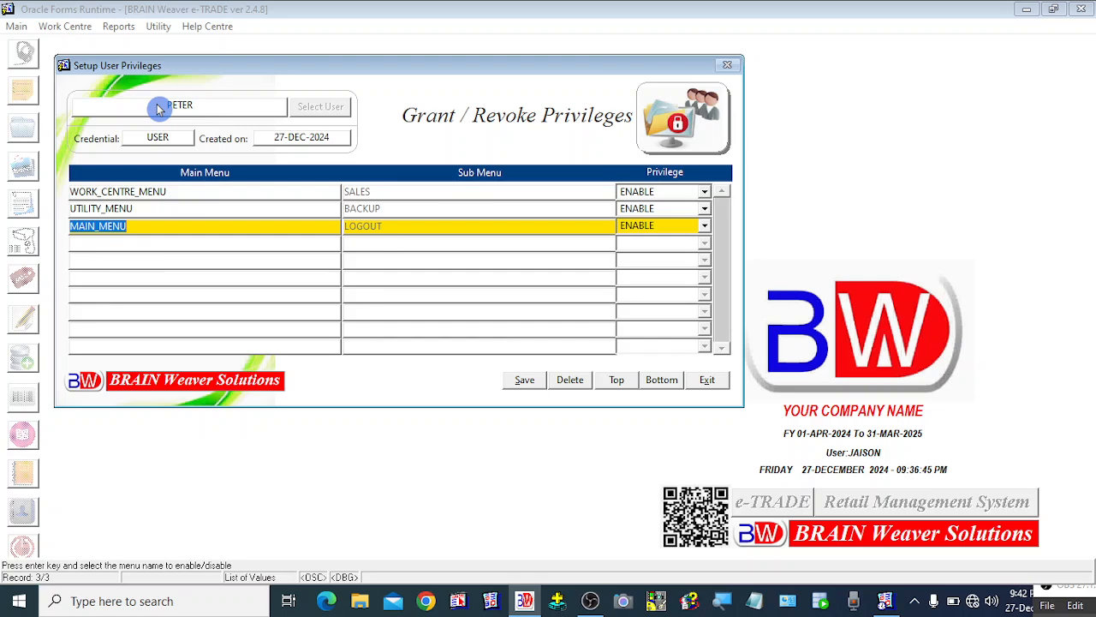
Save PETER's privileges, acknowledge the confirmation, and close the privileges form.
left_click(525, 386)
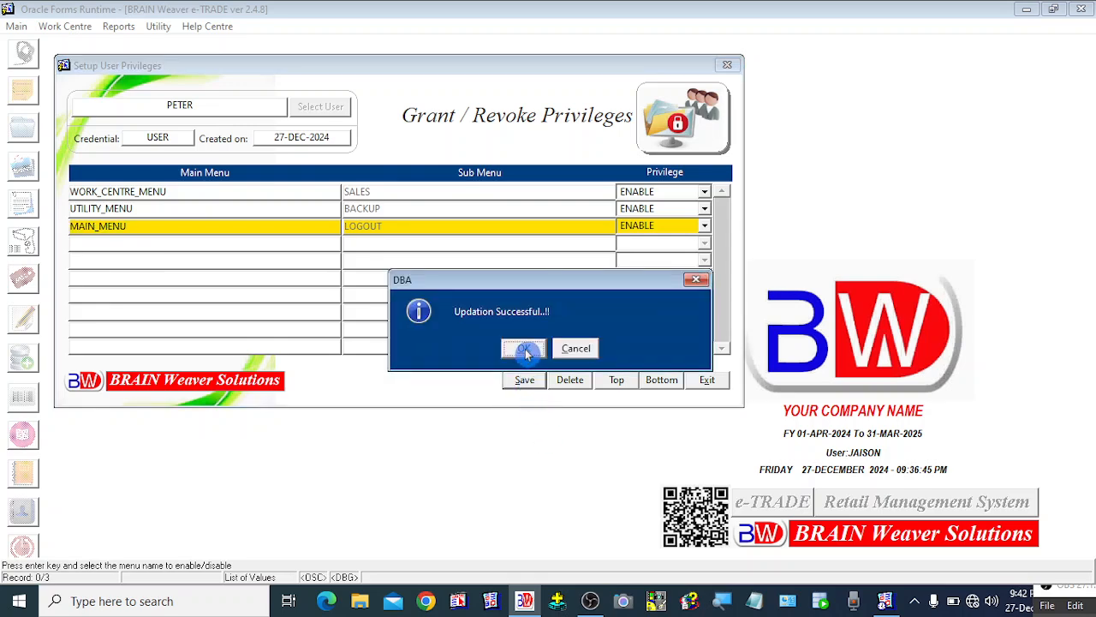
left_click(524, 349)
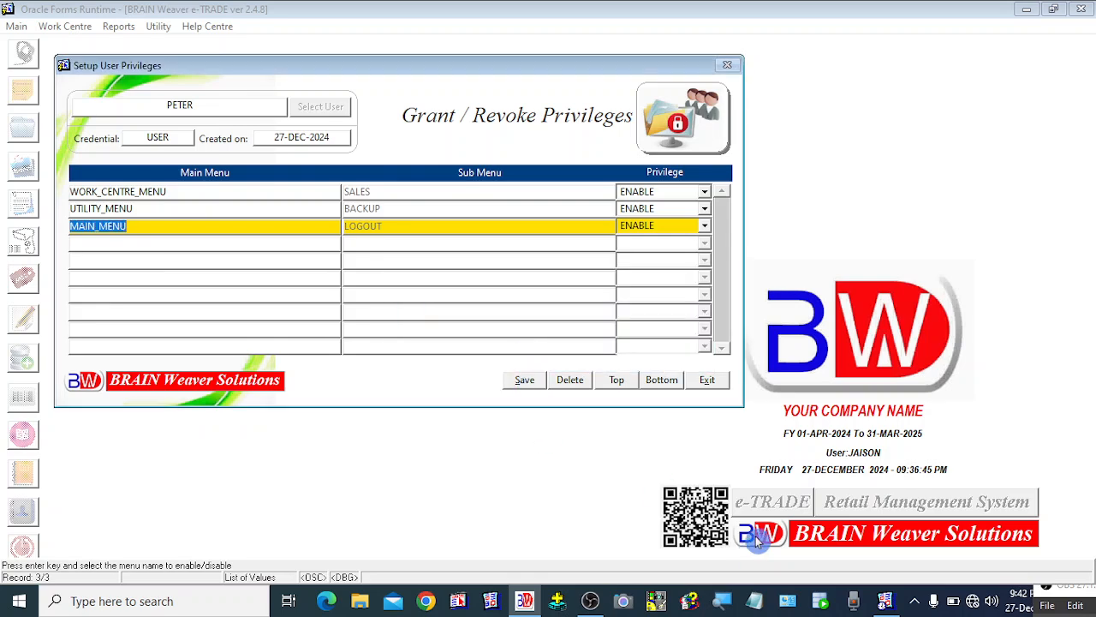
left_click(706, 382)
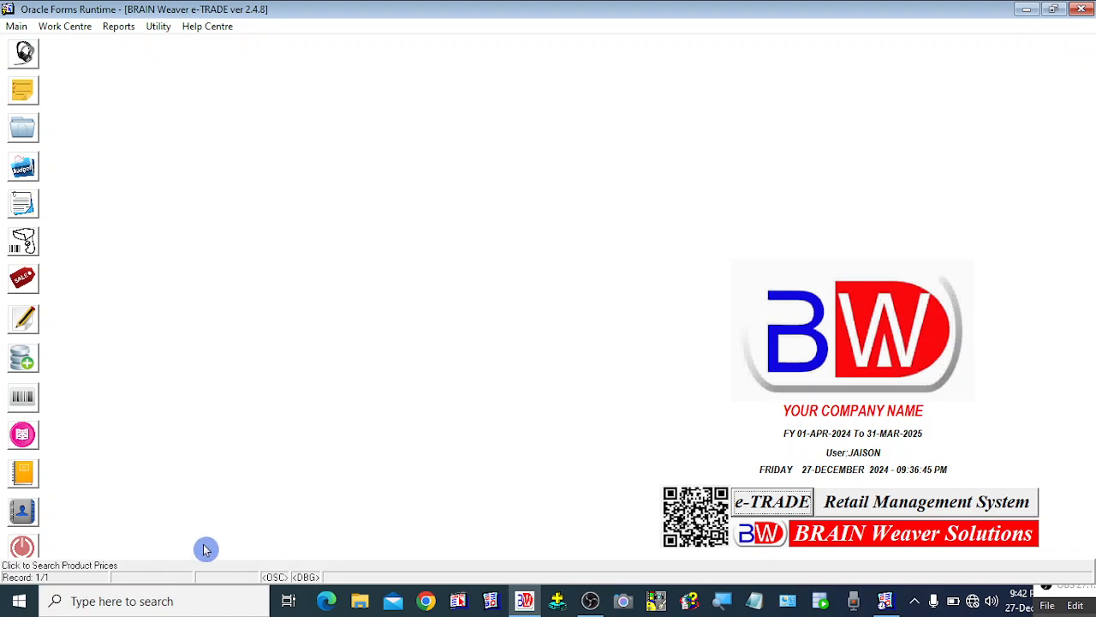
Exit the application, relaunch it, and sign in as PETER with the user's password.
left_click(24, 547)
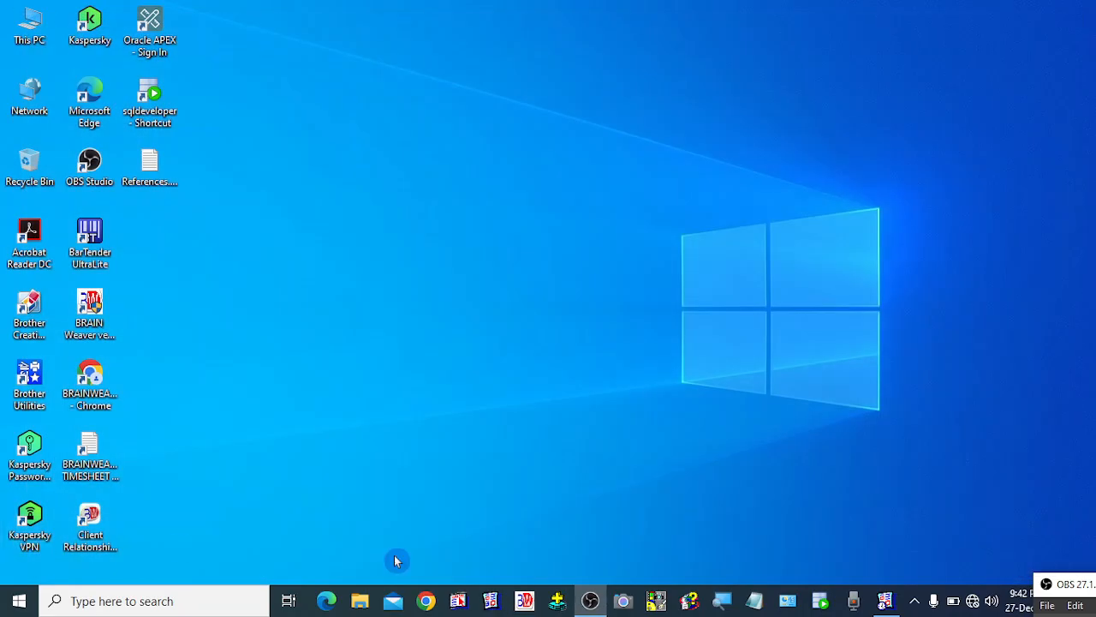
left_click(524, 600)
type("P")
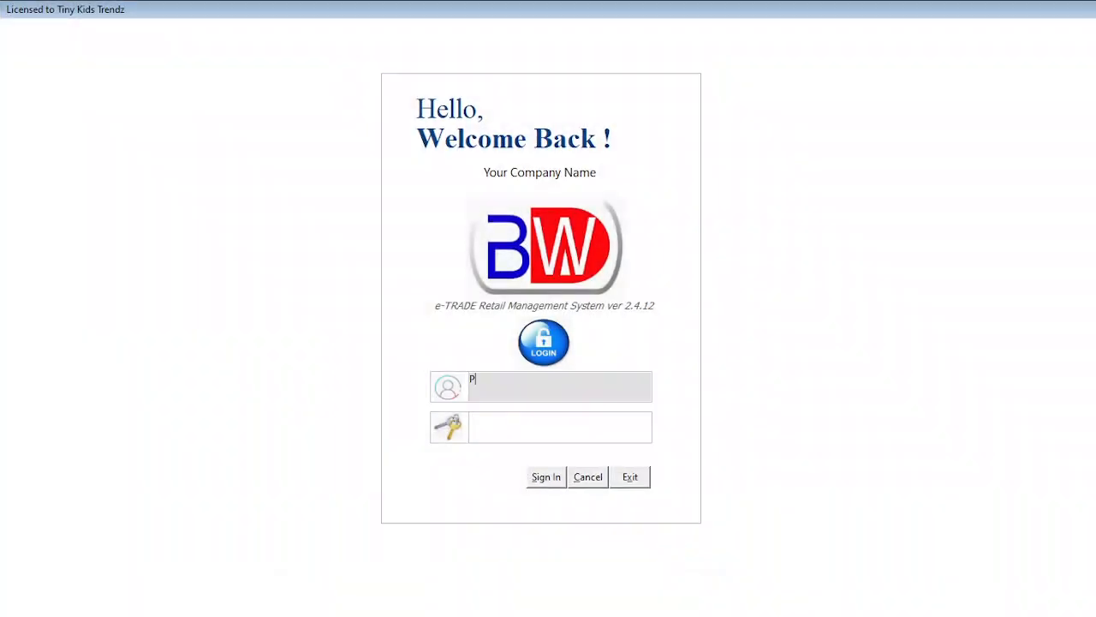
type("ETER")
key("Tab")
type("***")
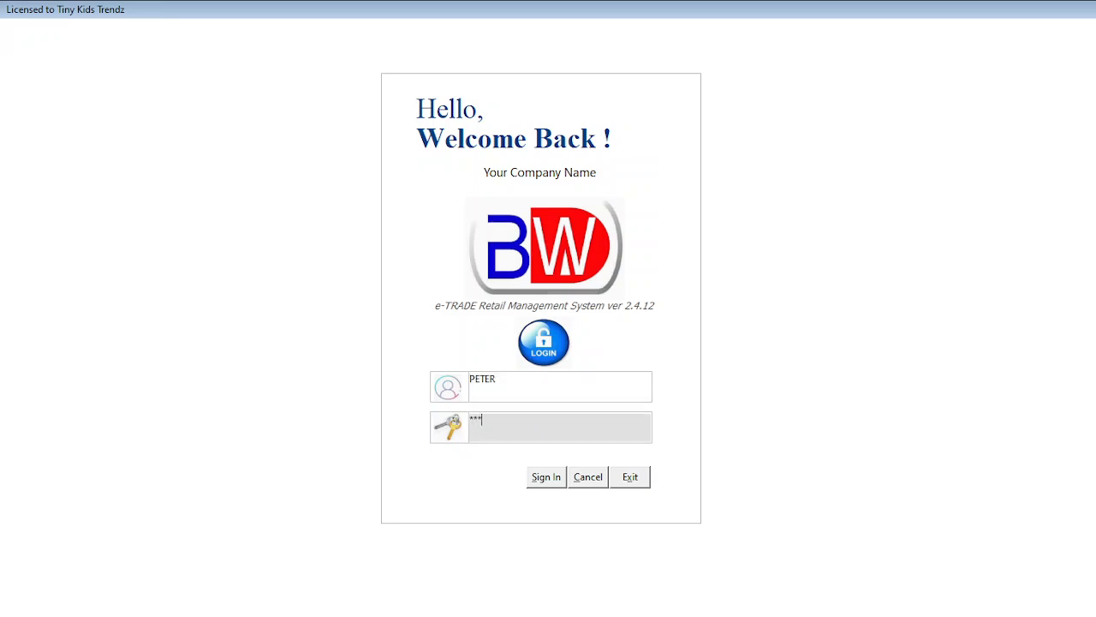
type("***")
key("Tab")
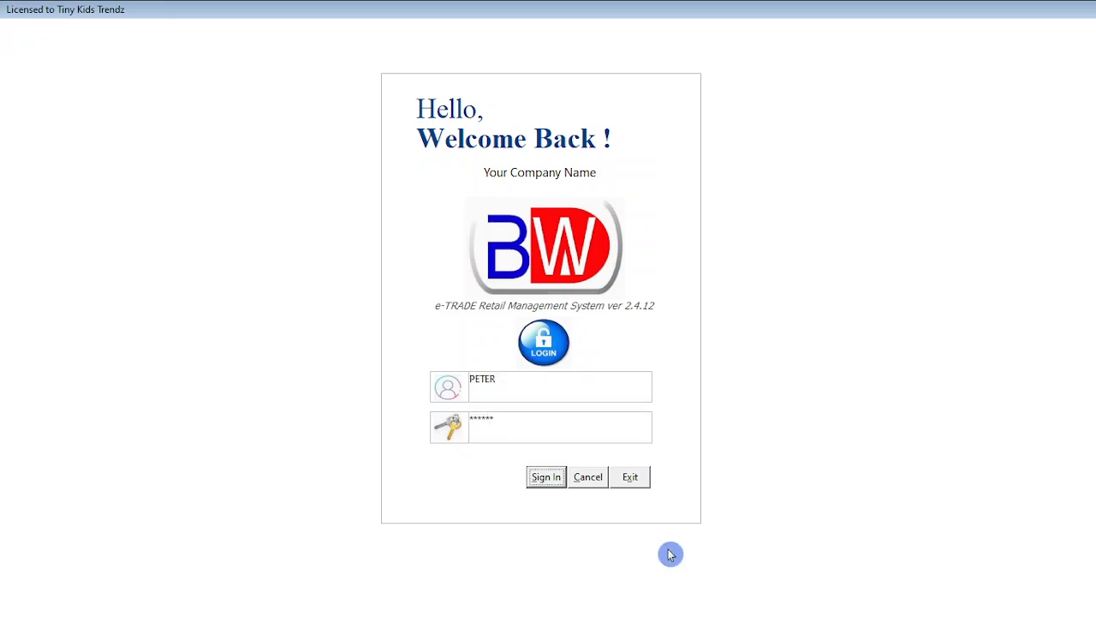
key("Return")
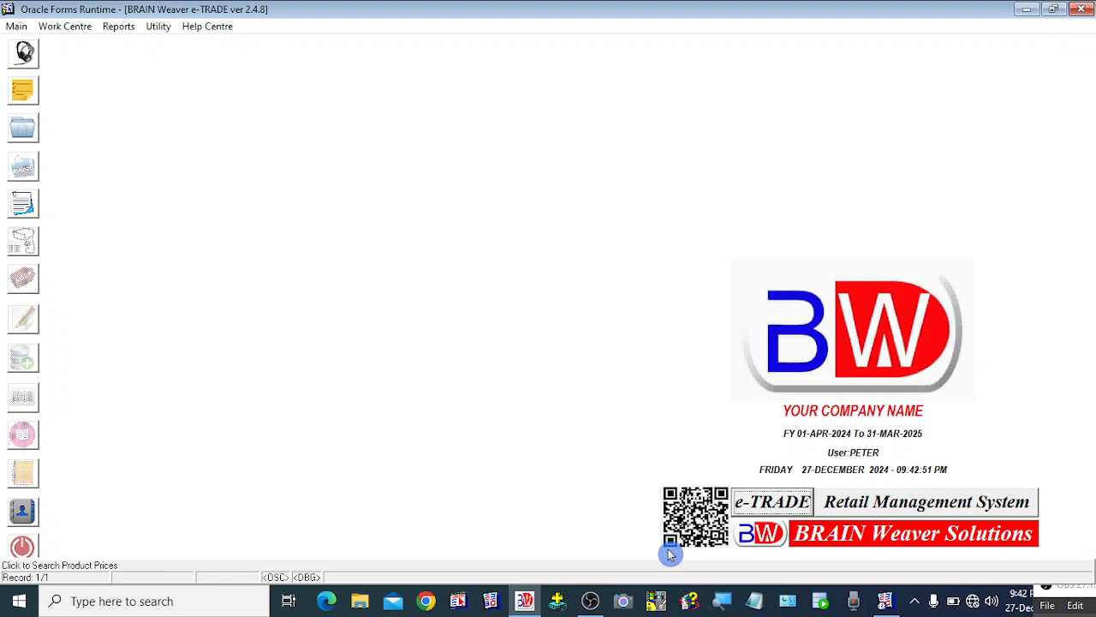
Test PETER's access by opening the Sales form and browsing the Main and Utility menus.
left_click(17, 26)
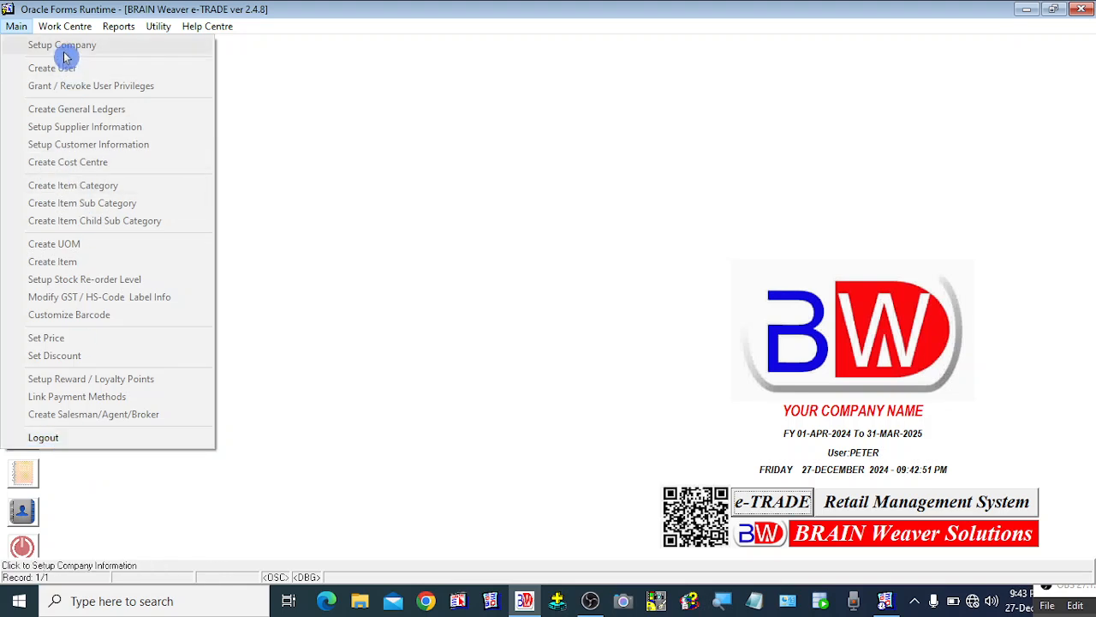
mouse_move(65, 29)
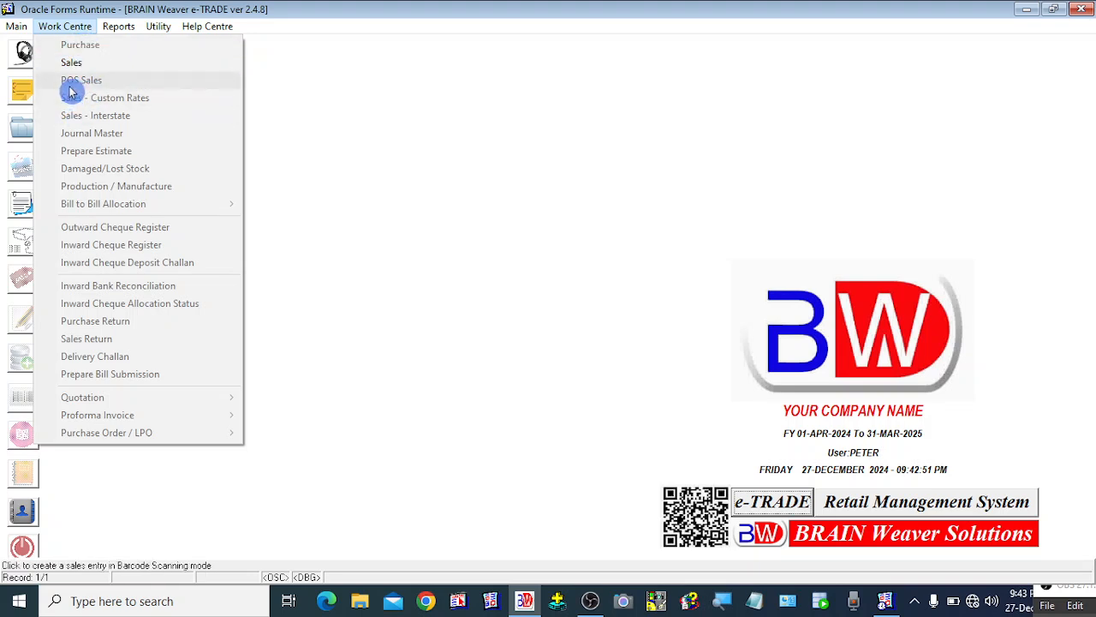
left_click(108, 66)
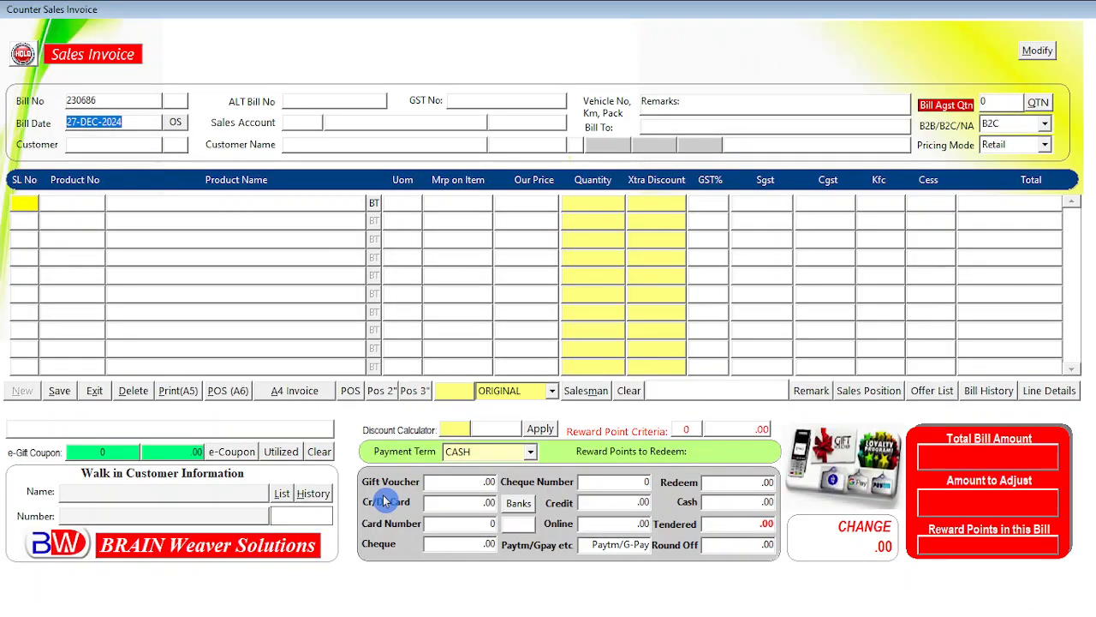
left_click(94, 394)
left_click(158, 27)
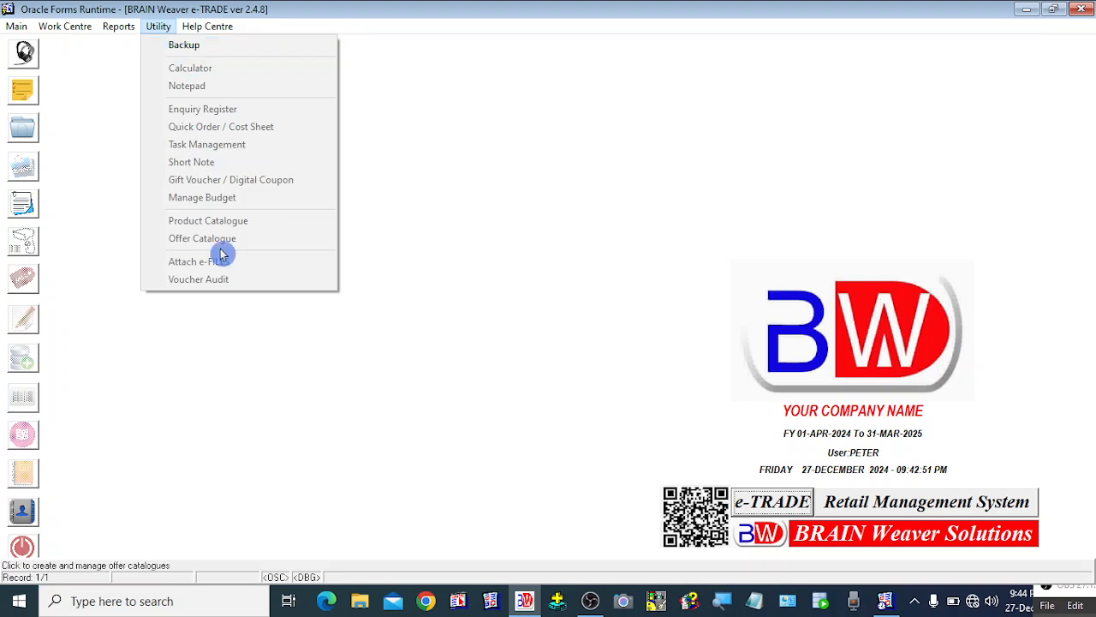
left_click(280, 429)
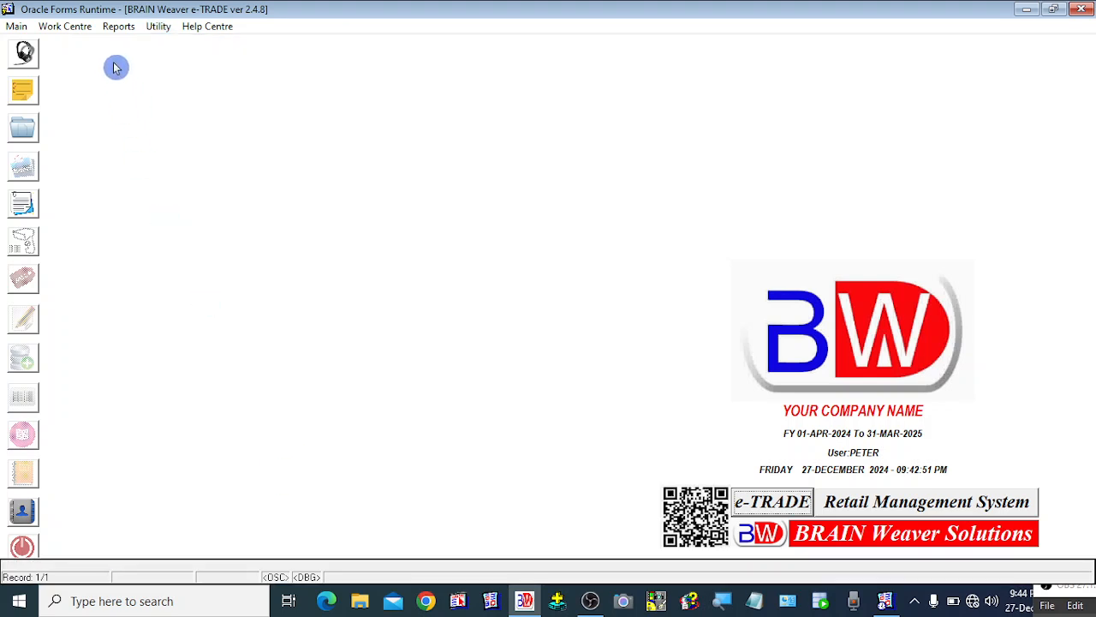
left_click(15, 26)
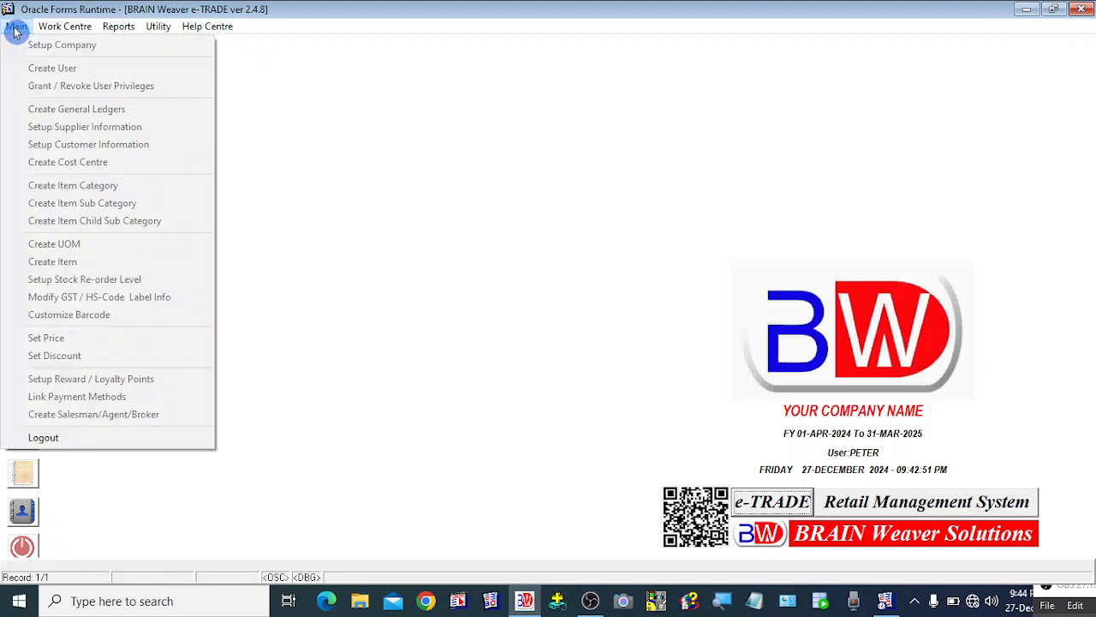
left_click(423, 254)
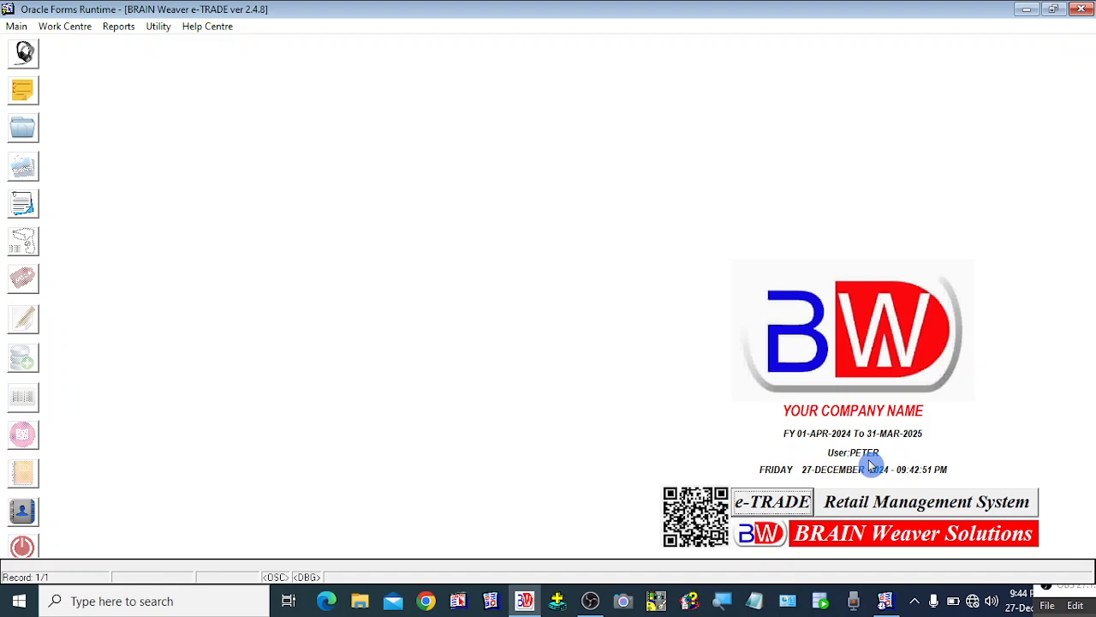
Exit the application, relaunch it, and sign in with the administrator account's username and password.
left_click(22, 548)
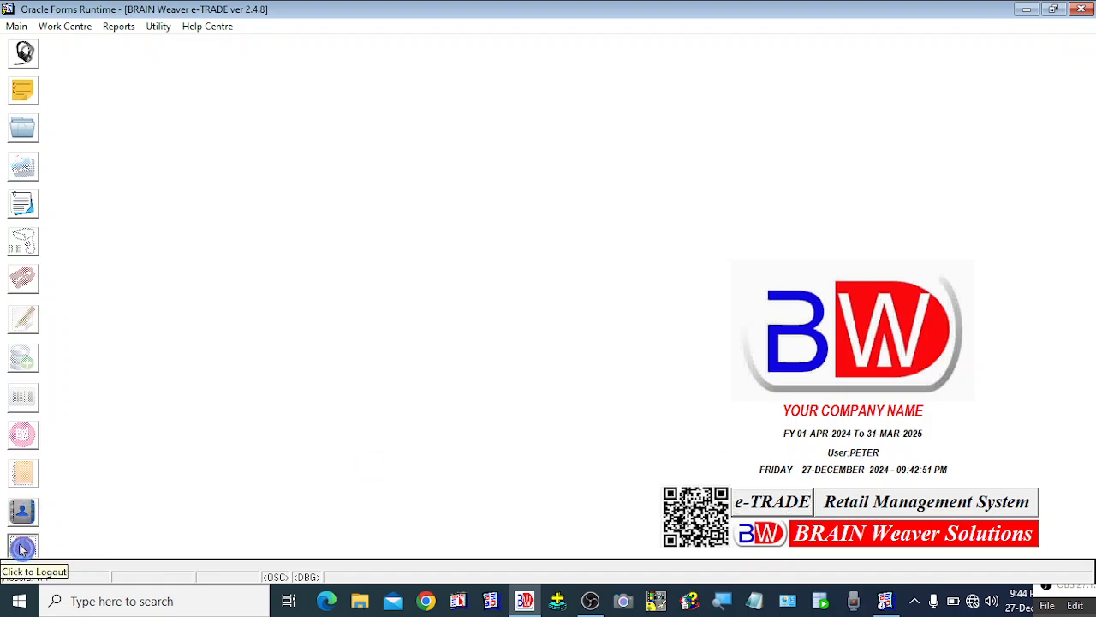
left_click(523, 604)
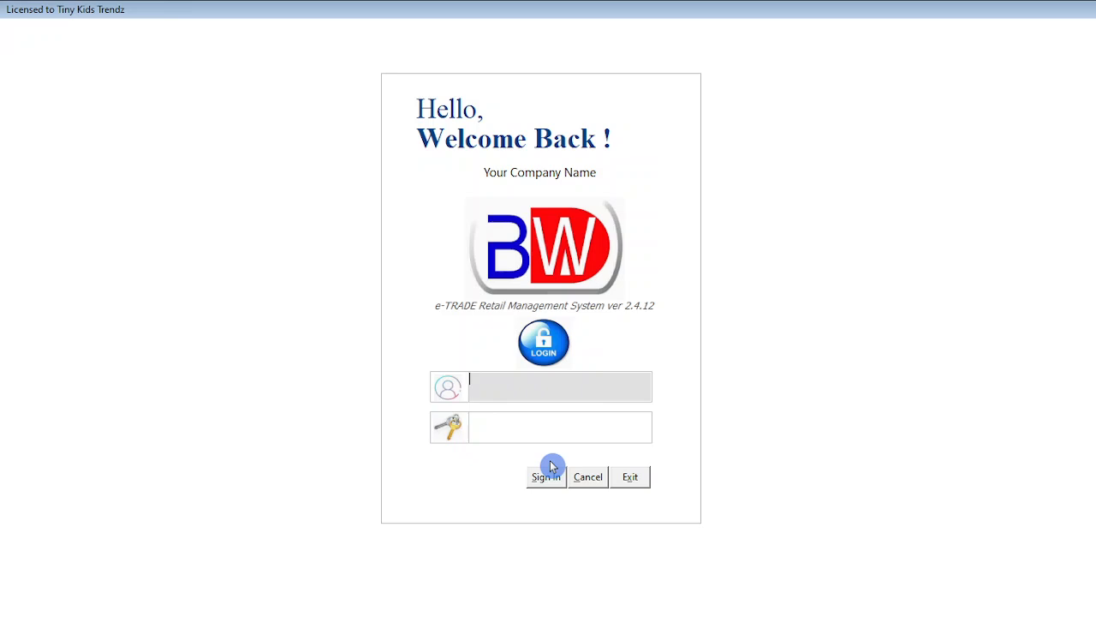
type("JAISON")
left_click(548, 473)
type("**")
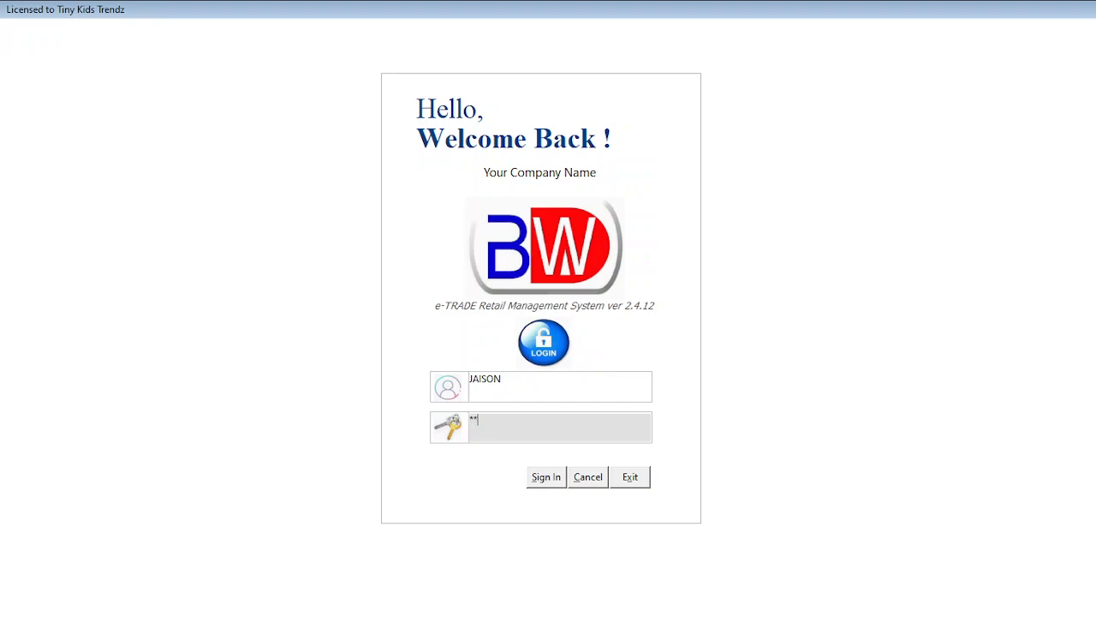
type("****")
left_click(551, 471)
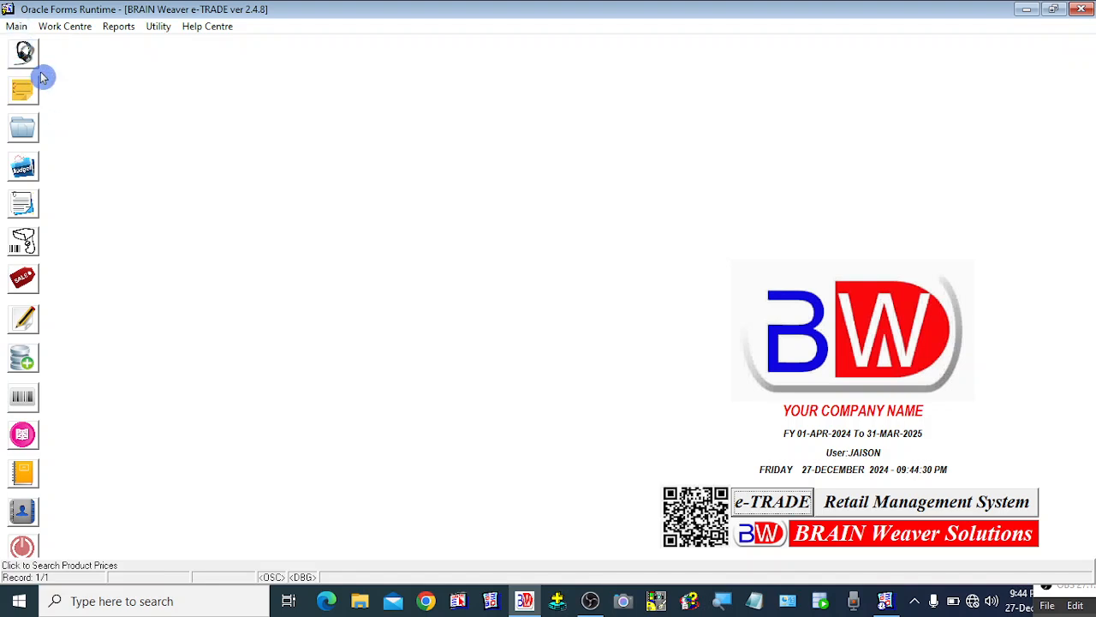
In Setup Company, set Consider User Privileges Not Granted as to HIDE, save the company setup, and close the form.
left_click(19, 27)
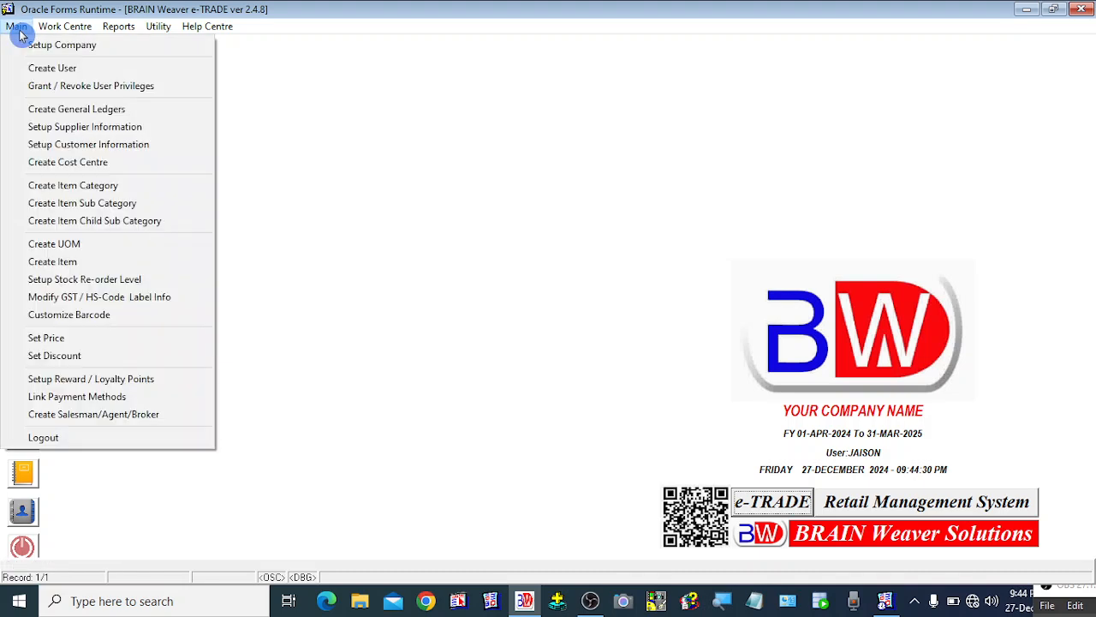
mouse_move(53, 31)
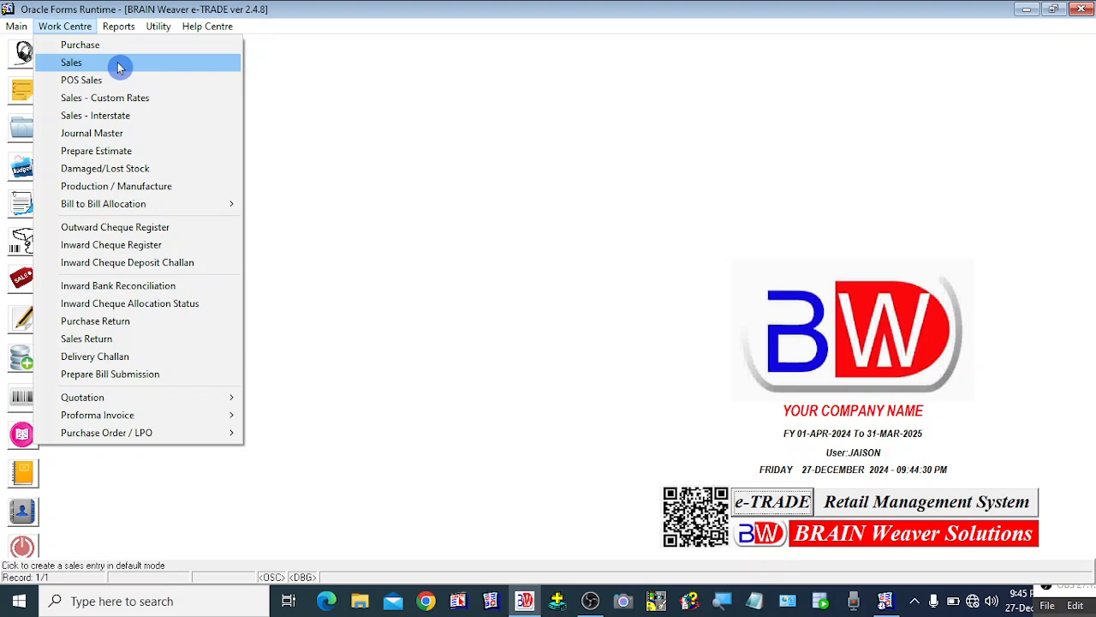
mouse_move(17, 29)
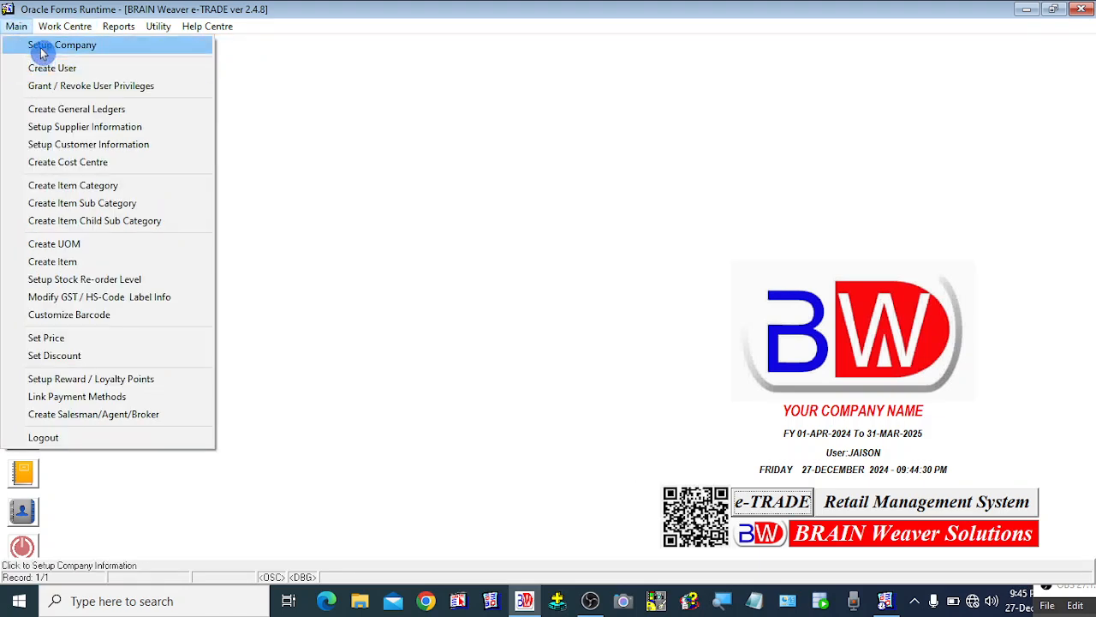
left_click(41, 53)
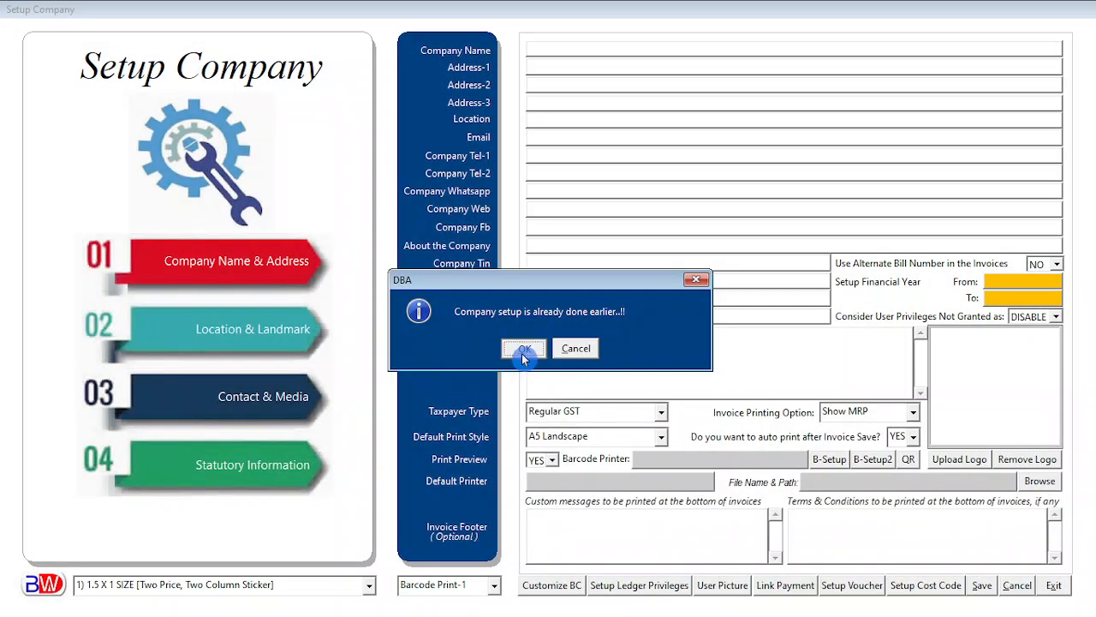
left_click(522, 349)
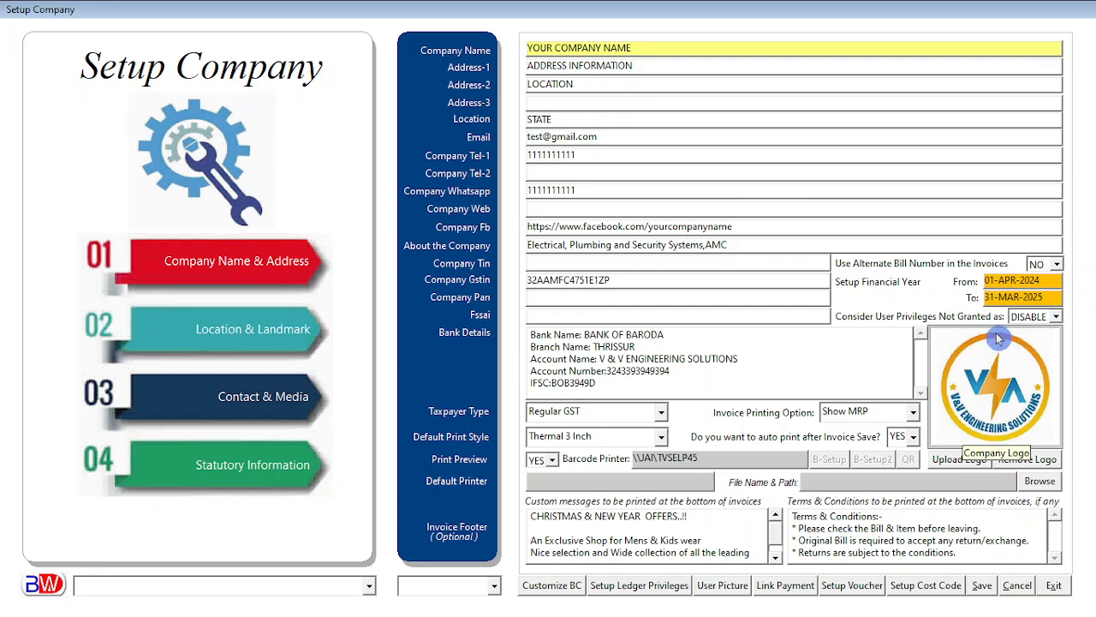
left_click(1053, 318)
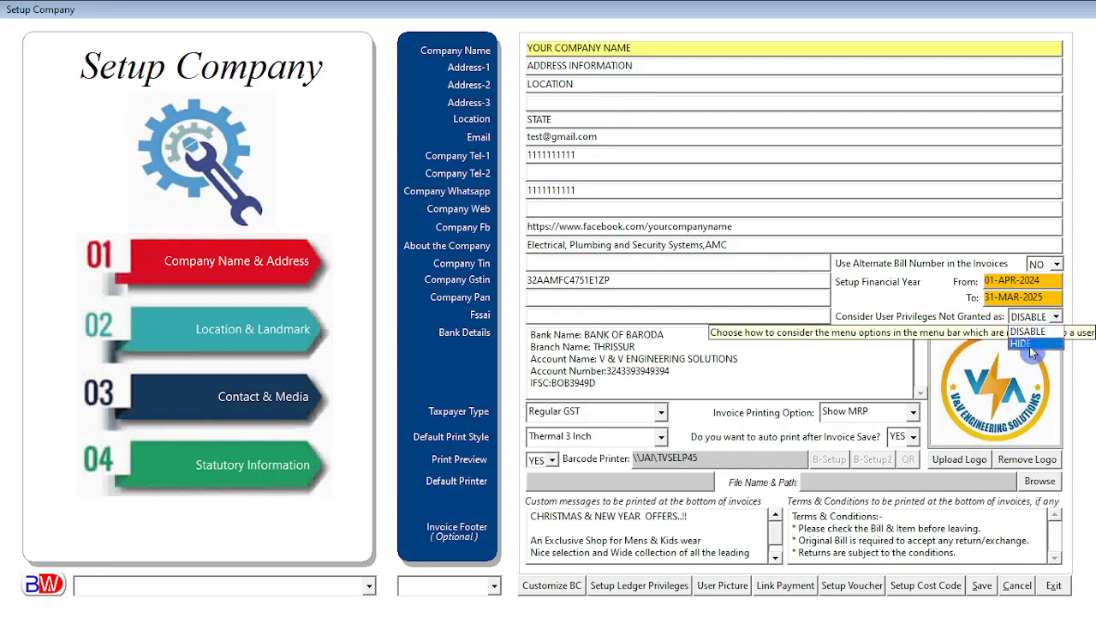
left_click(921, 314)
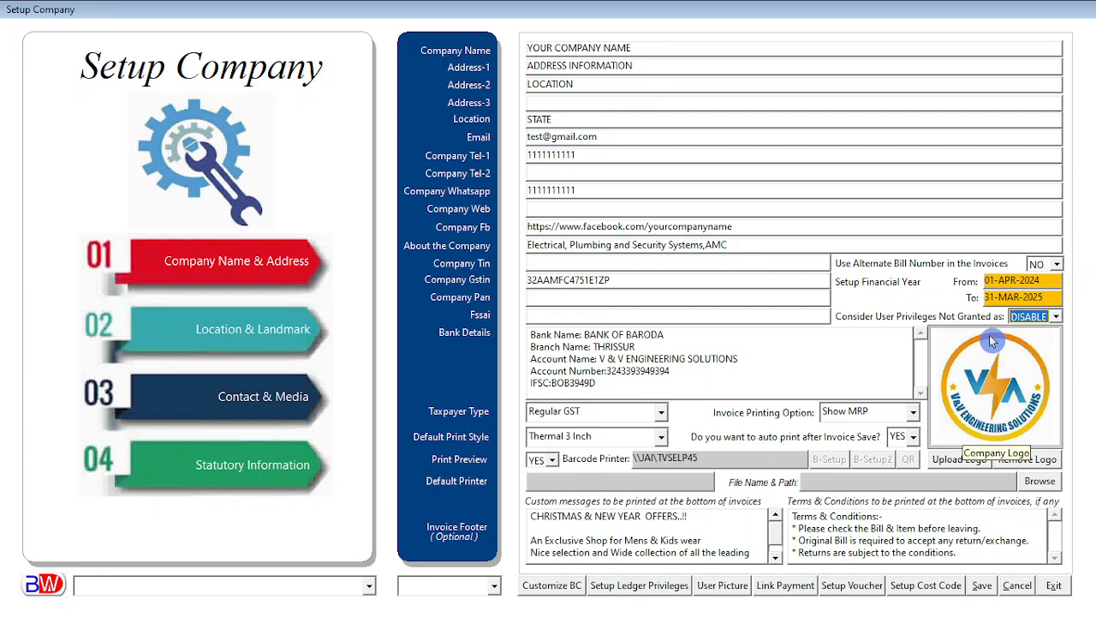
left_click(1052, 318)
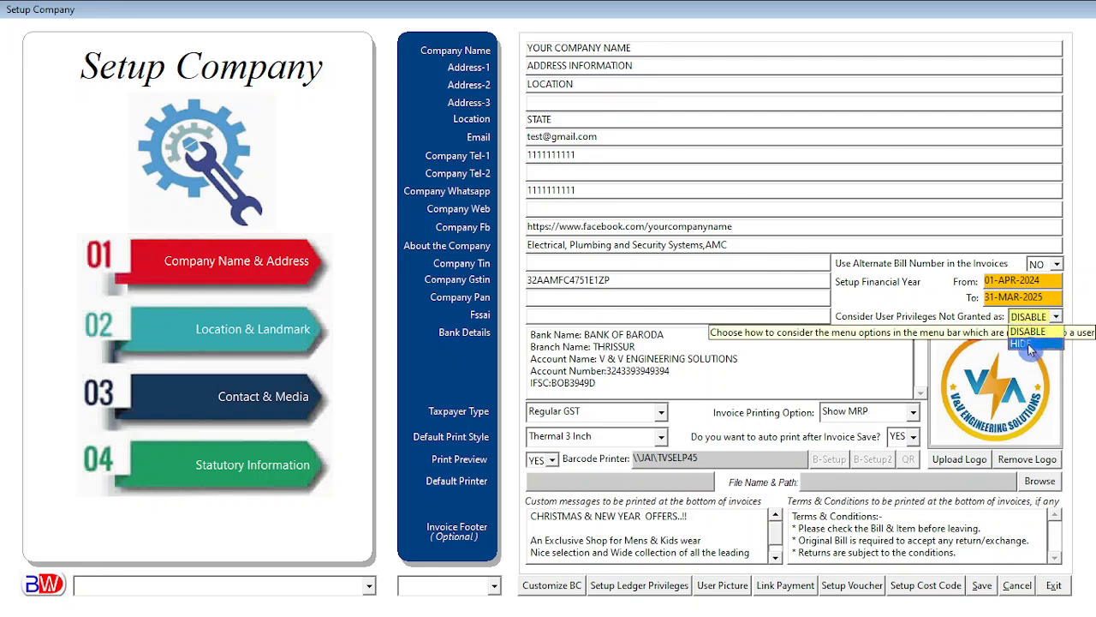
left_click(1028, 344)
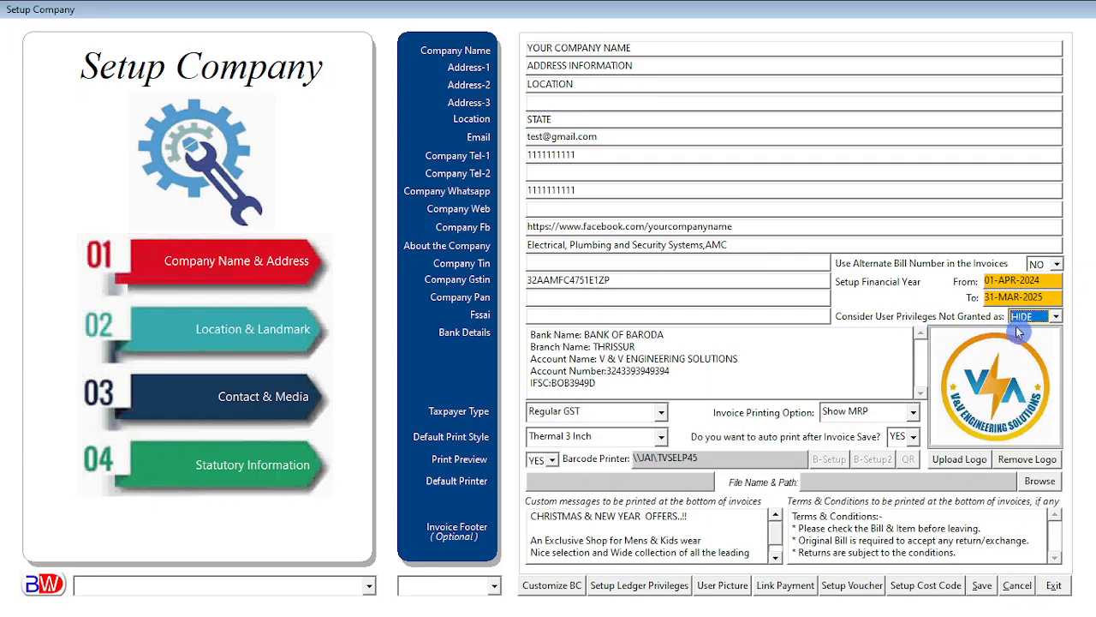
left_click(983, 587)
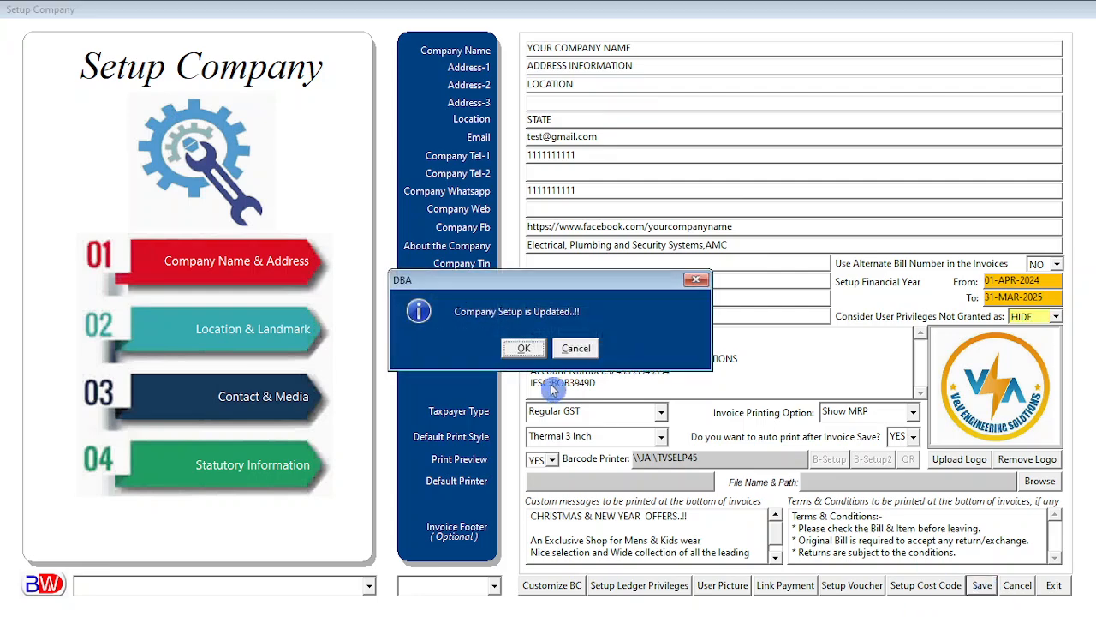
left_click(530, 351)
left_click(1052, 586)
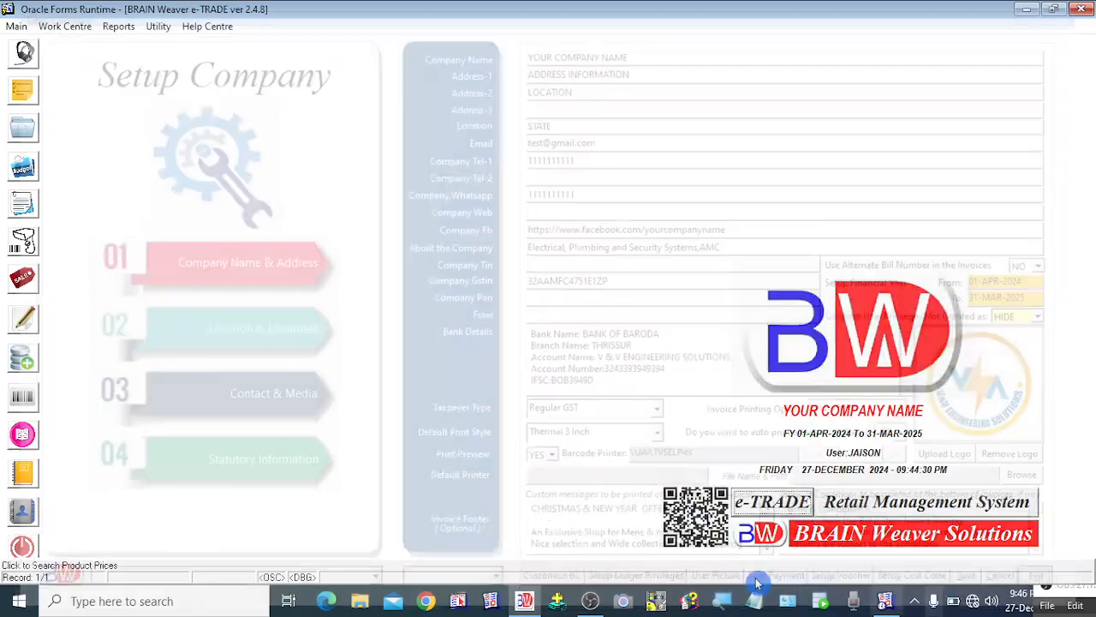
Exit the application, relaunch it, and sign in as PETER with the user's password.
left_click(21, 550)
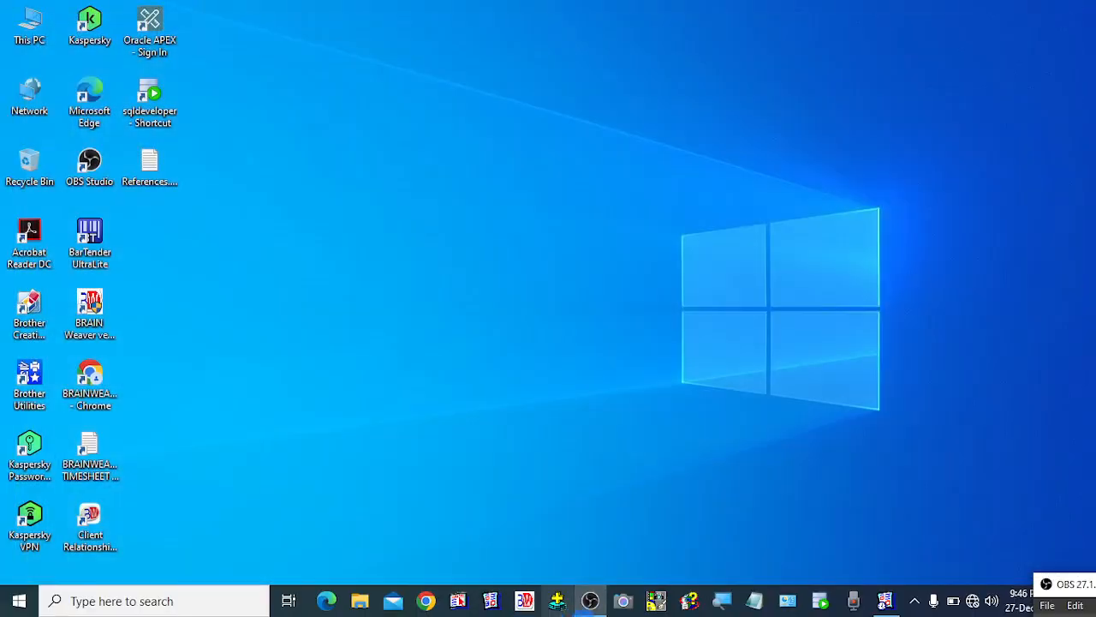
left_click(527, 600)
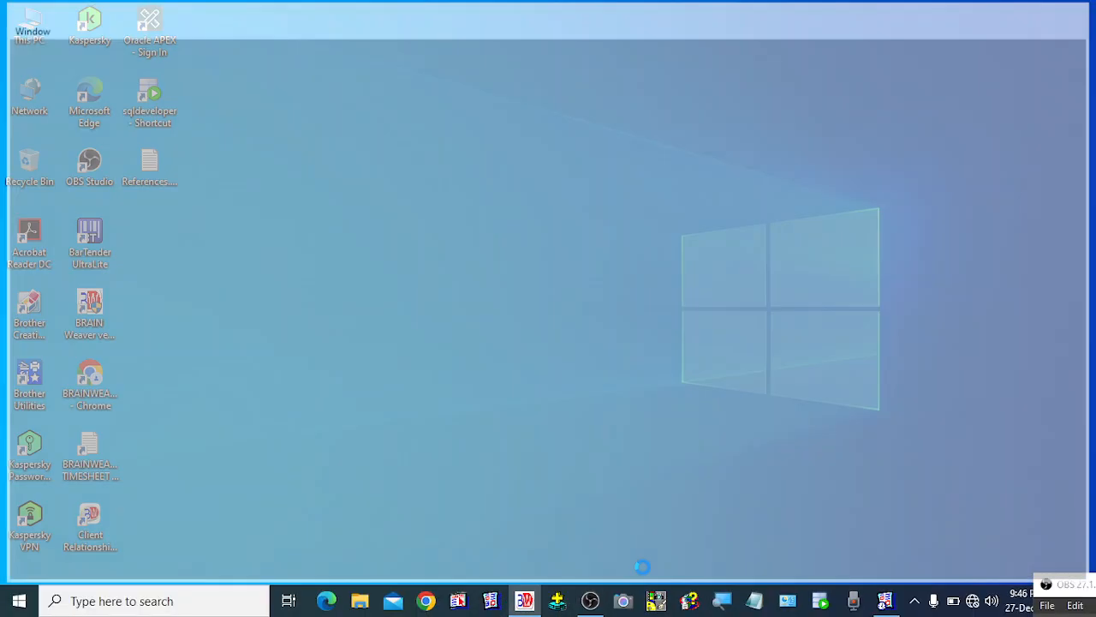
type("P")
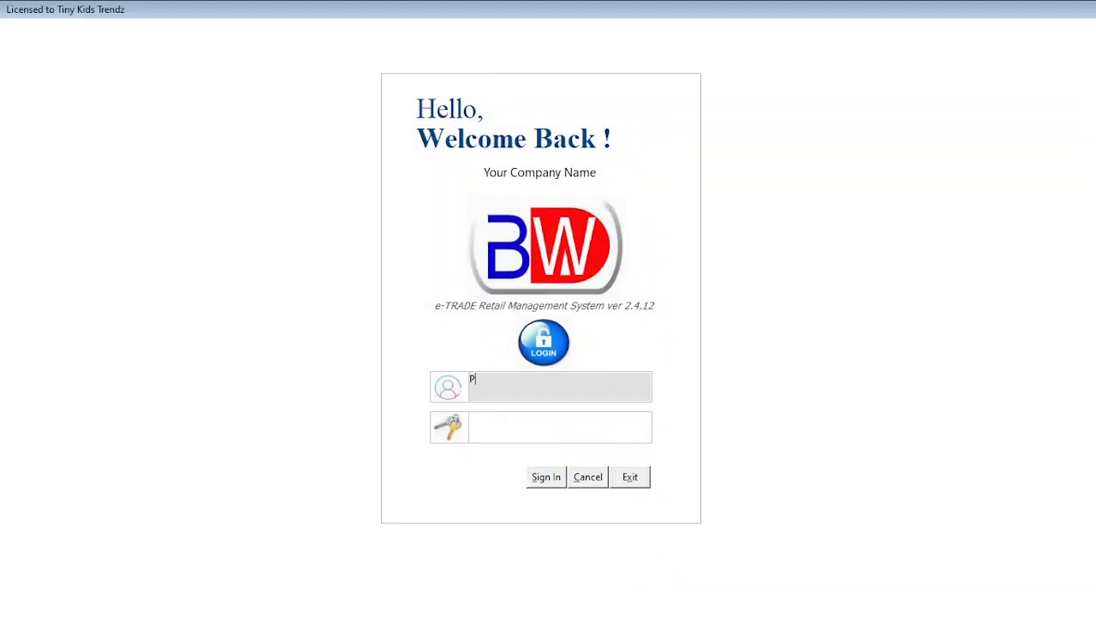
type("ETER")
key("Tab")
type("*****")
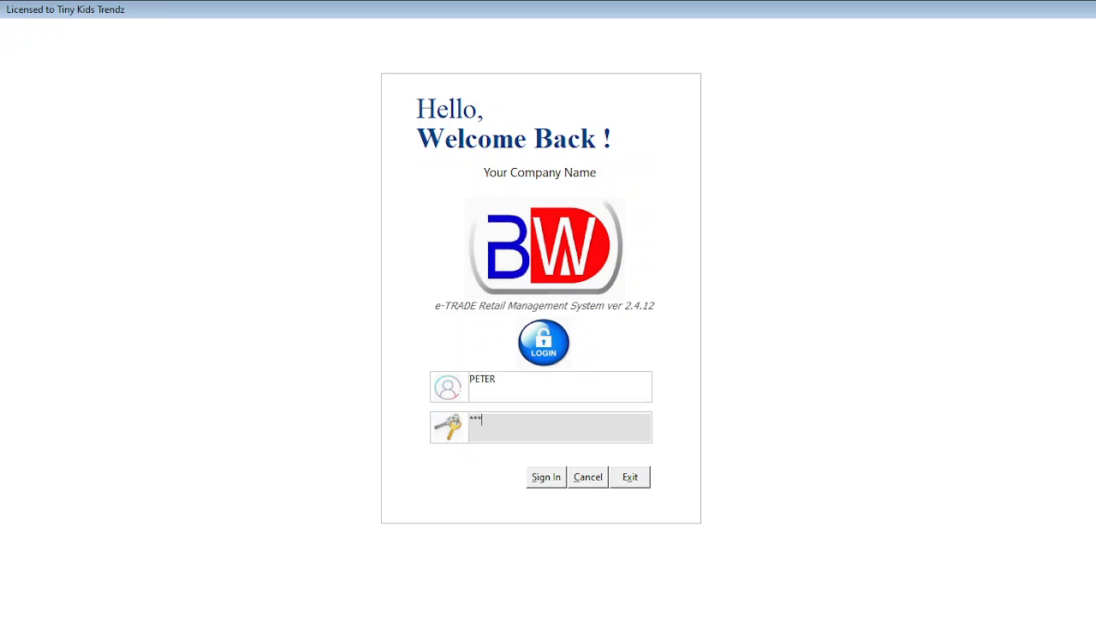
key("Return")
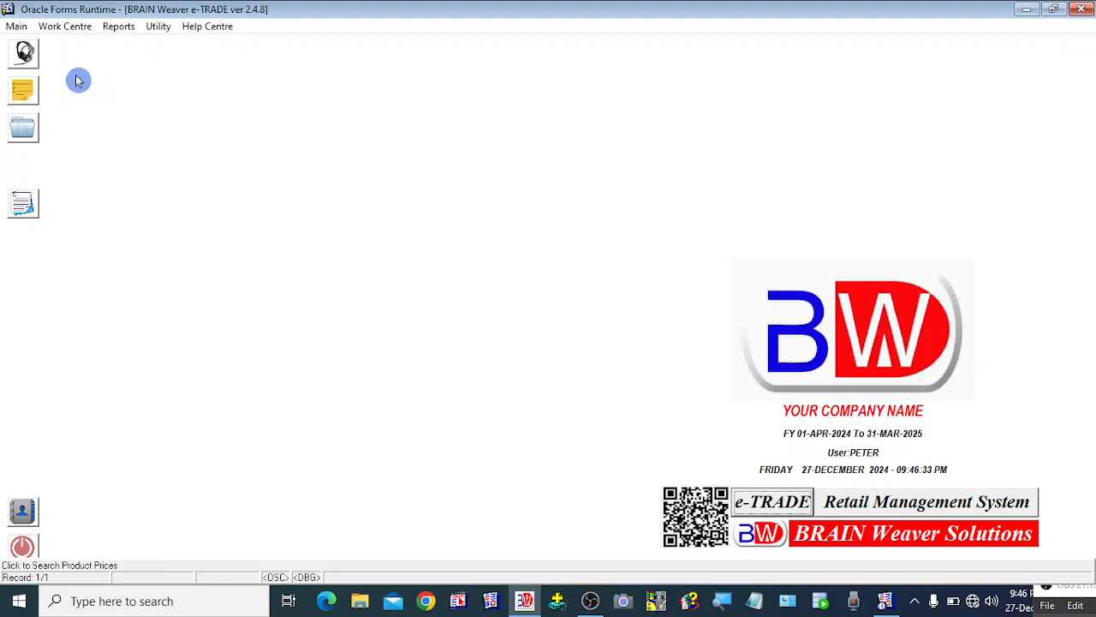
Examine PETER's Main, Work Centre and Utility menus and the workspace context menu.
left_click(15, 31)
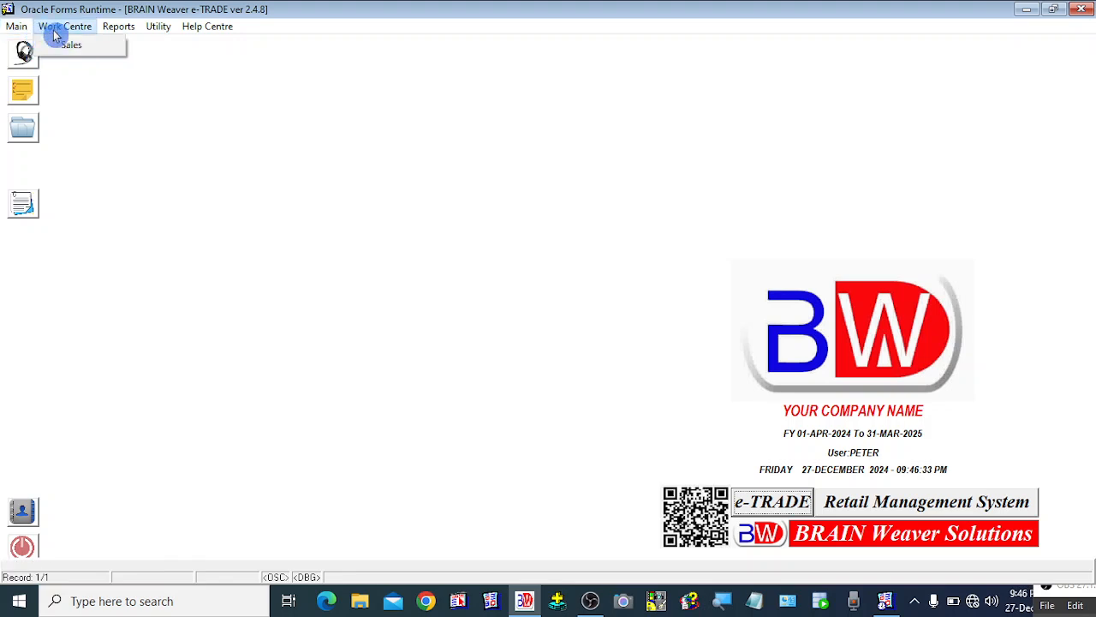
mouse_move(154, 35)
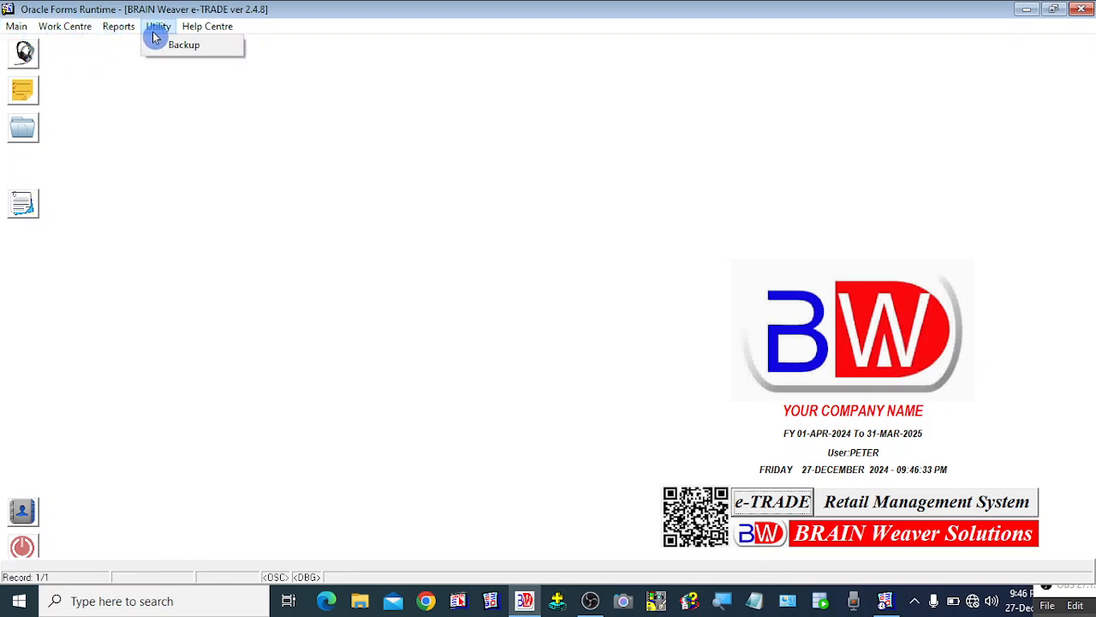
mouse_move(31, 33)
left_click(214, 187)
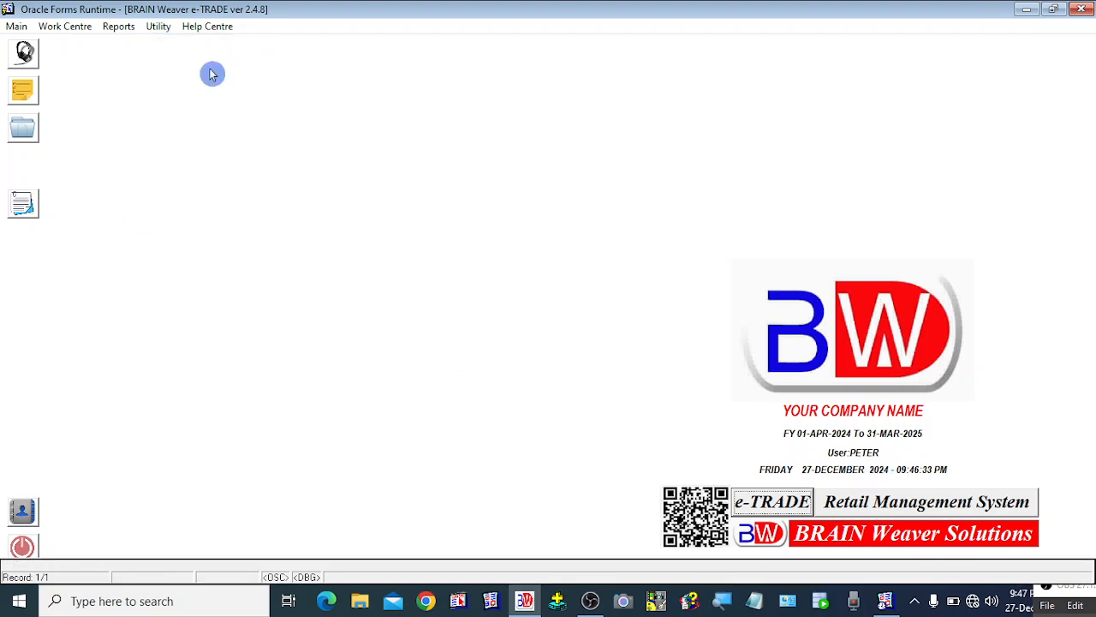
right_click(200, 122)
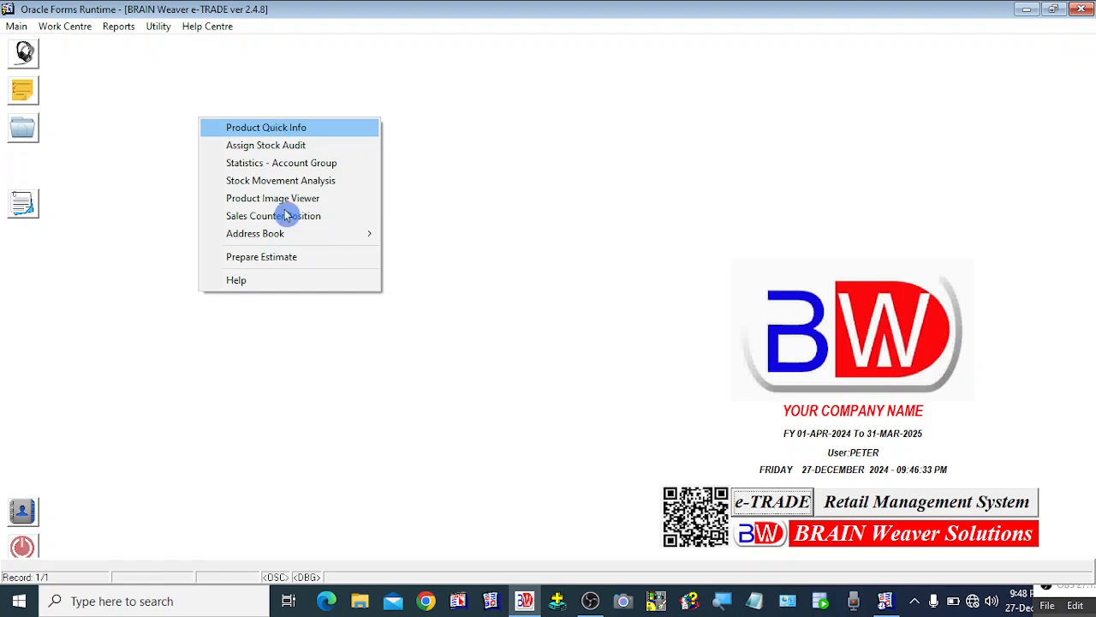
left_click(53, 371)
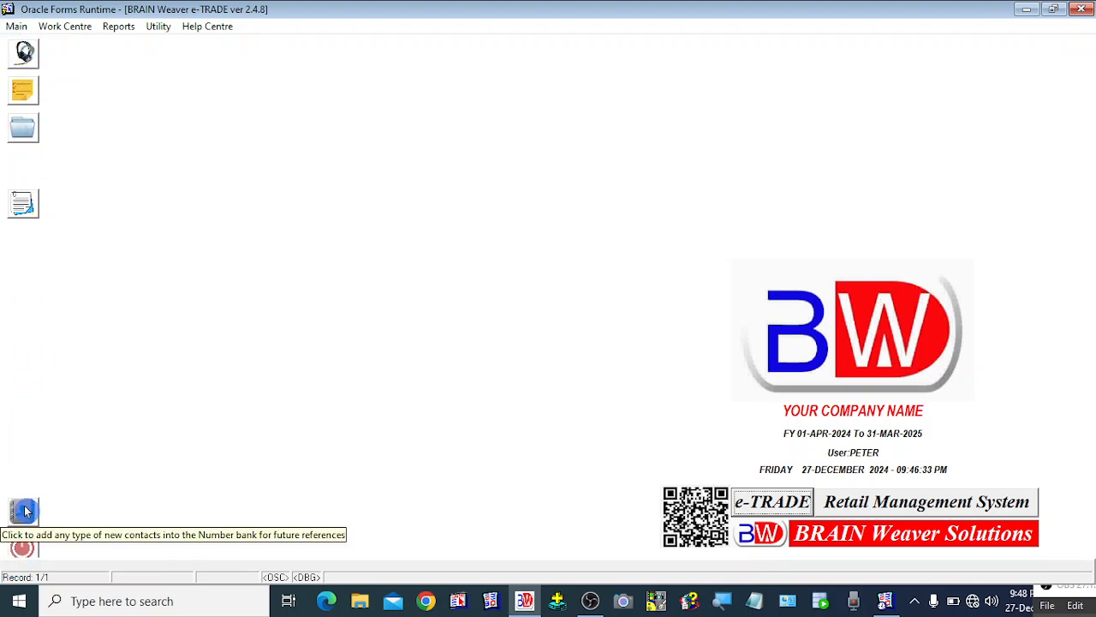
Log out, relaunch the application, and sign in with the administrator account's username and password.
left_click(17, 27)
left_click(34, 47)
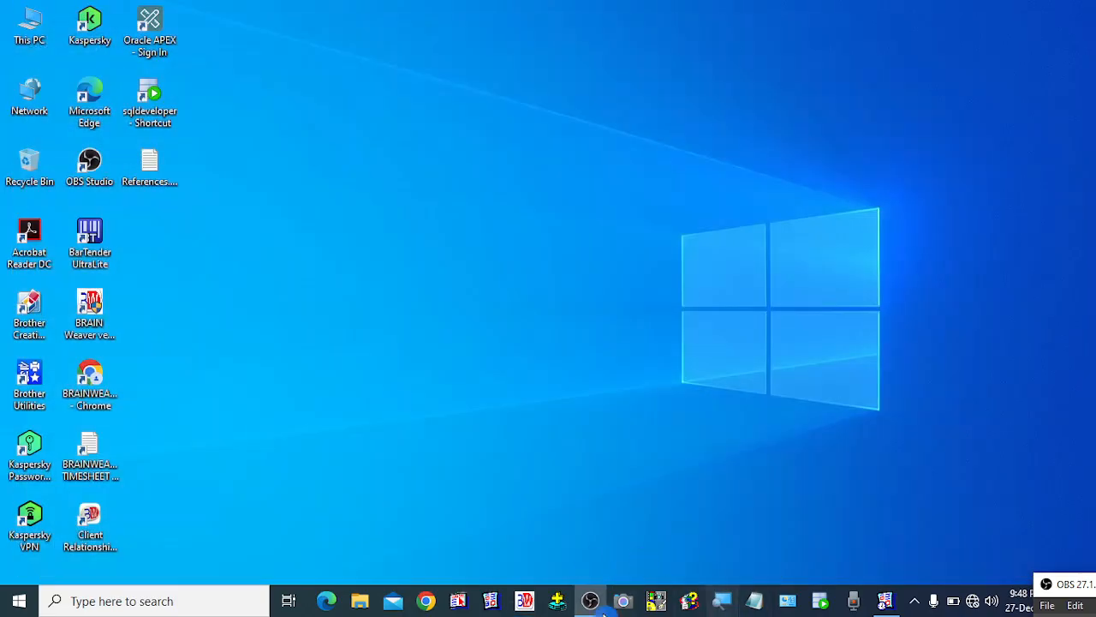
left_click(525, 601)
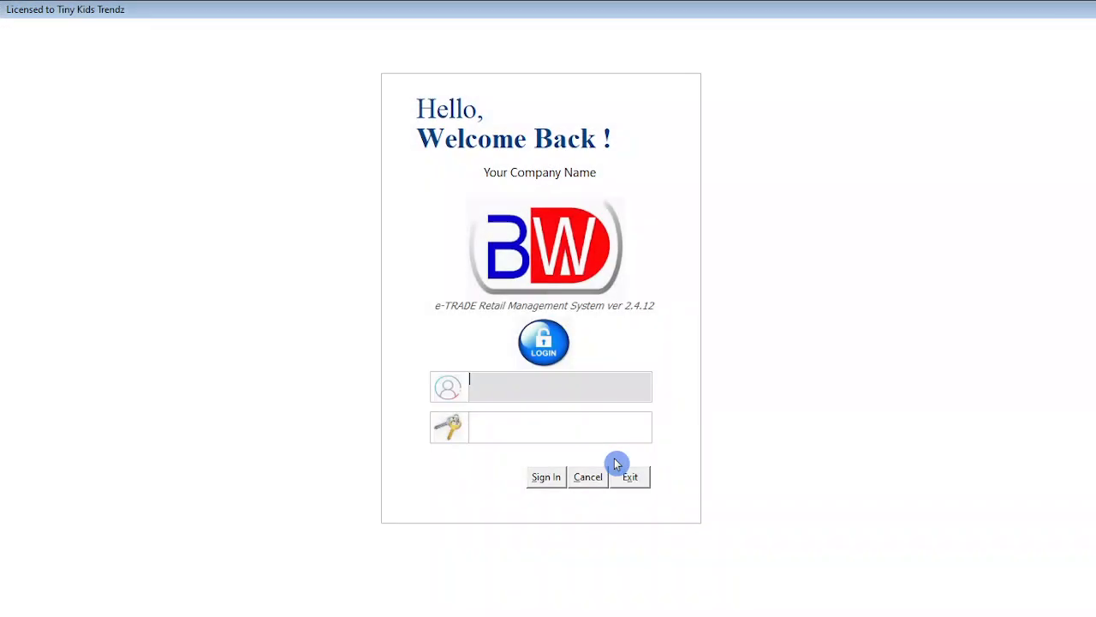
type("JAISON")
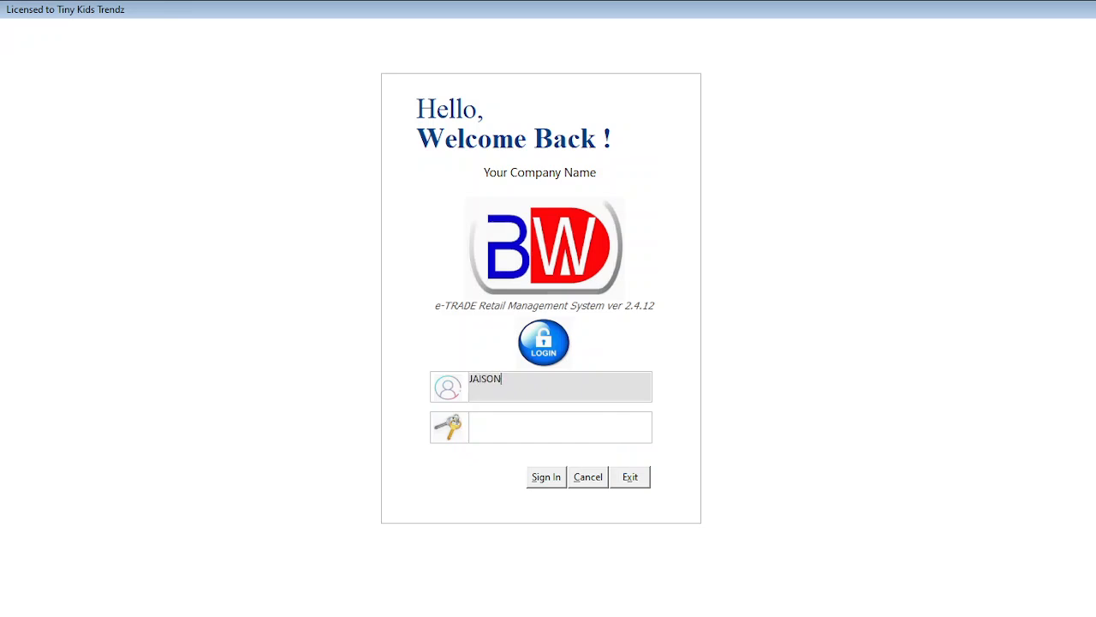
key("Tab")
type("*****")
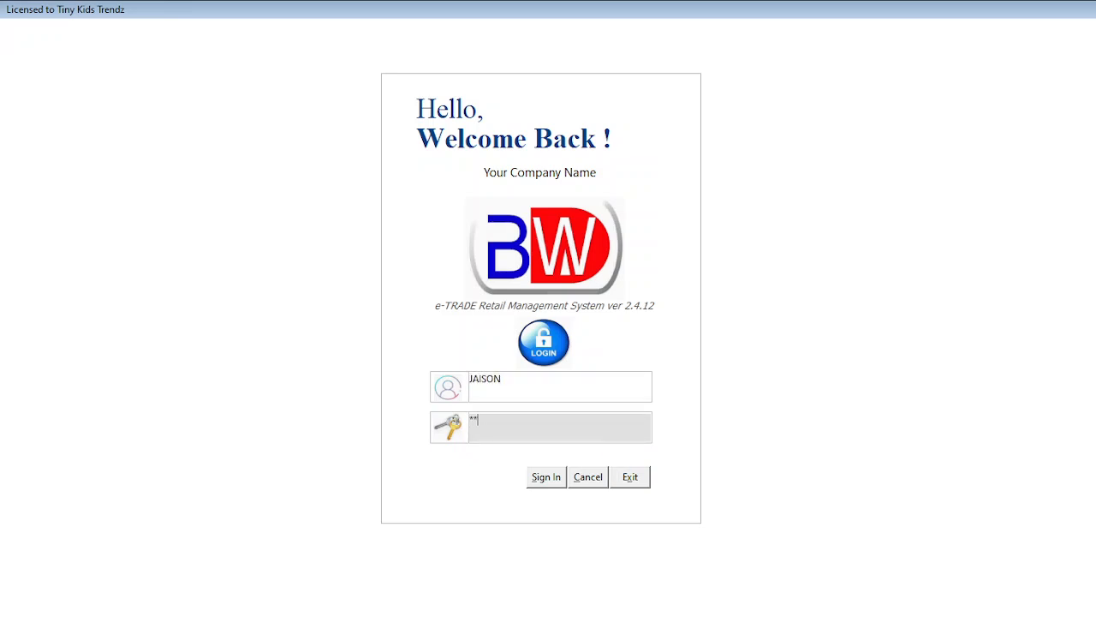
key("Return")
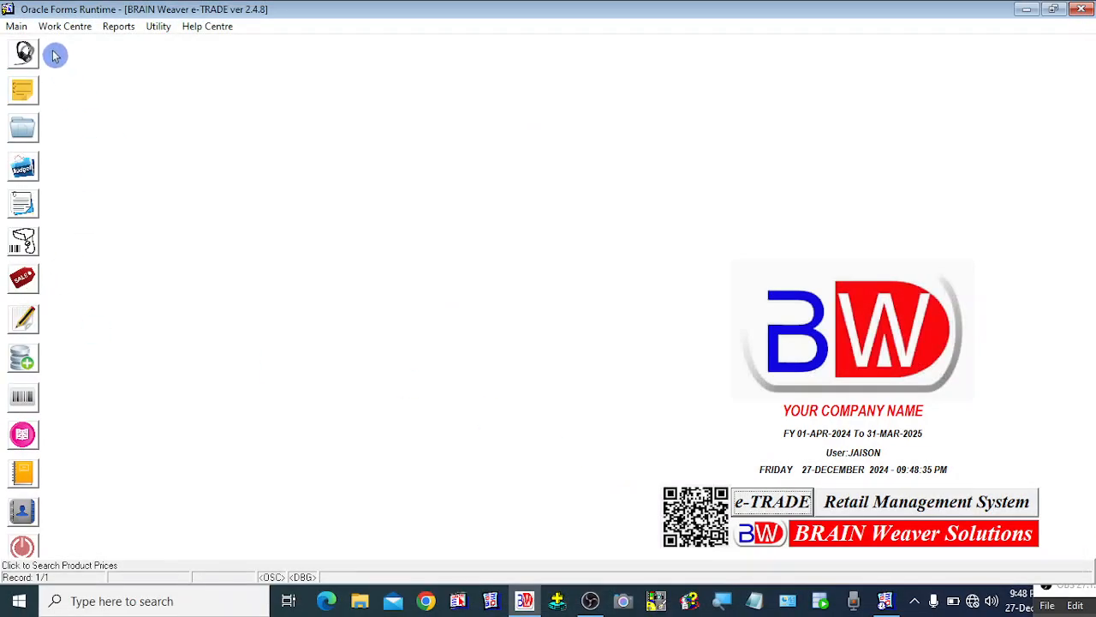
Examine the administrator's workspace context menu, including the Address Book submenu.
right_click(83, 76)
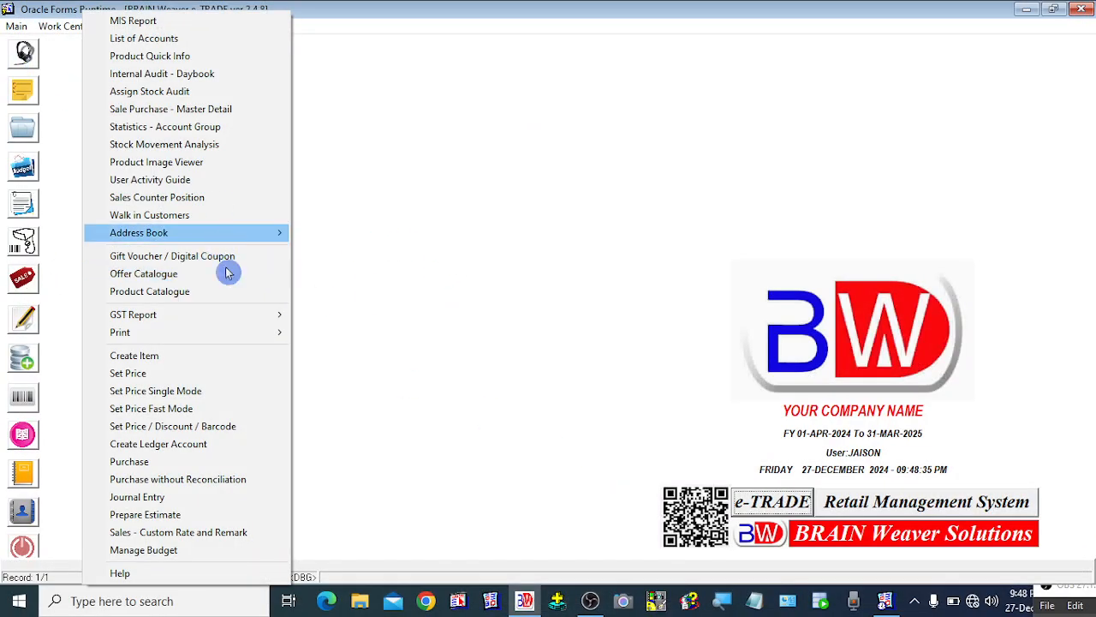
mouse_move(250, 318)
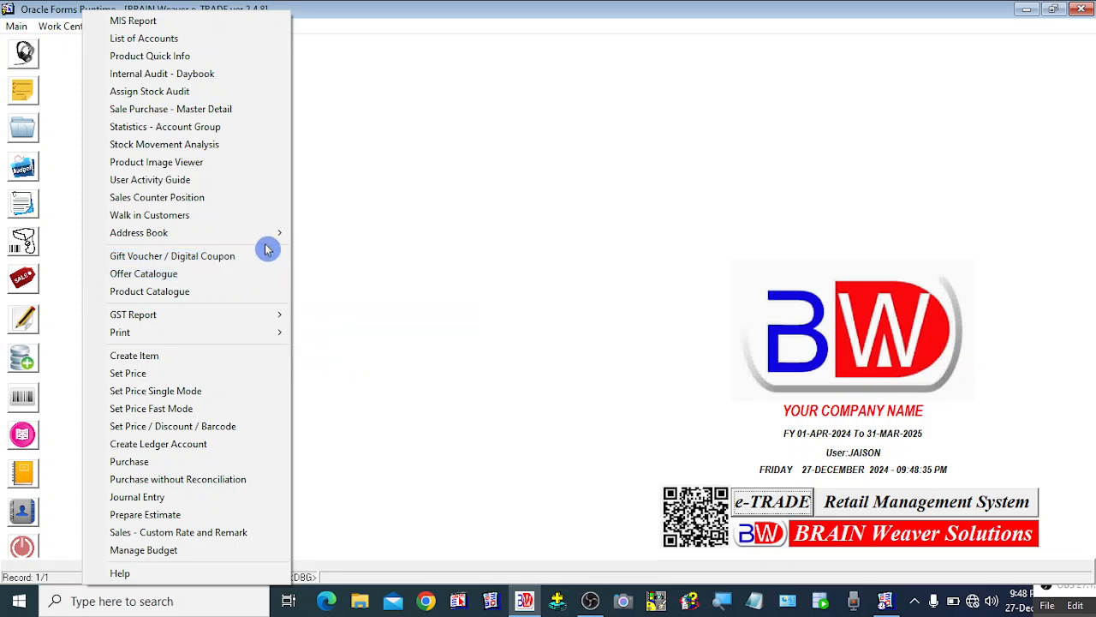
mouse_move(264, 243)
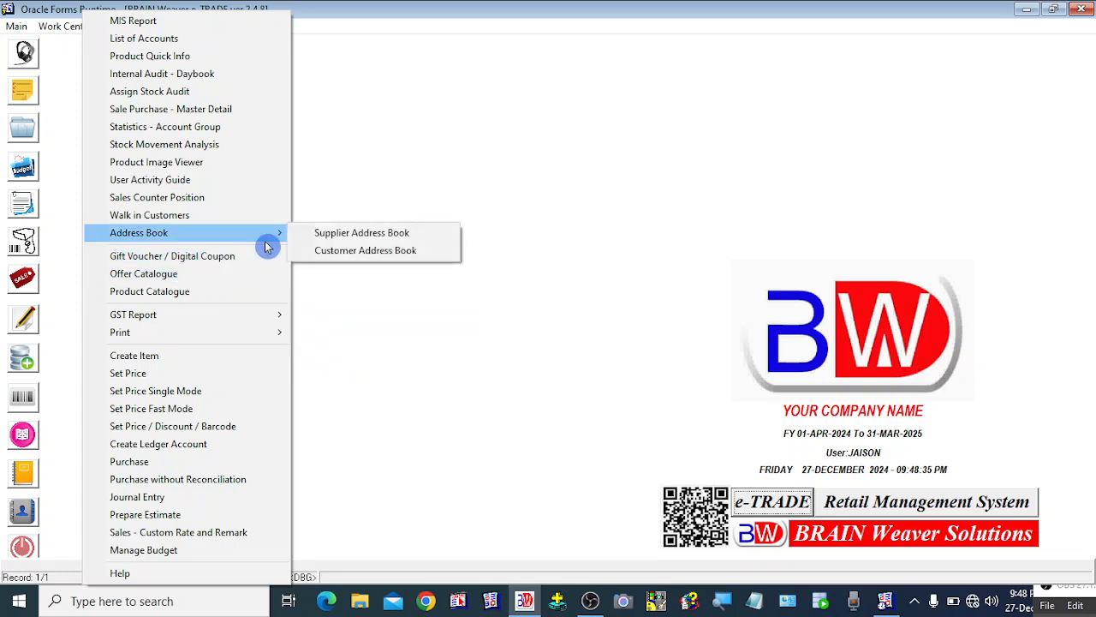
left_click(608, 249)
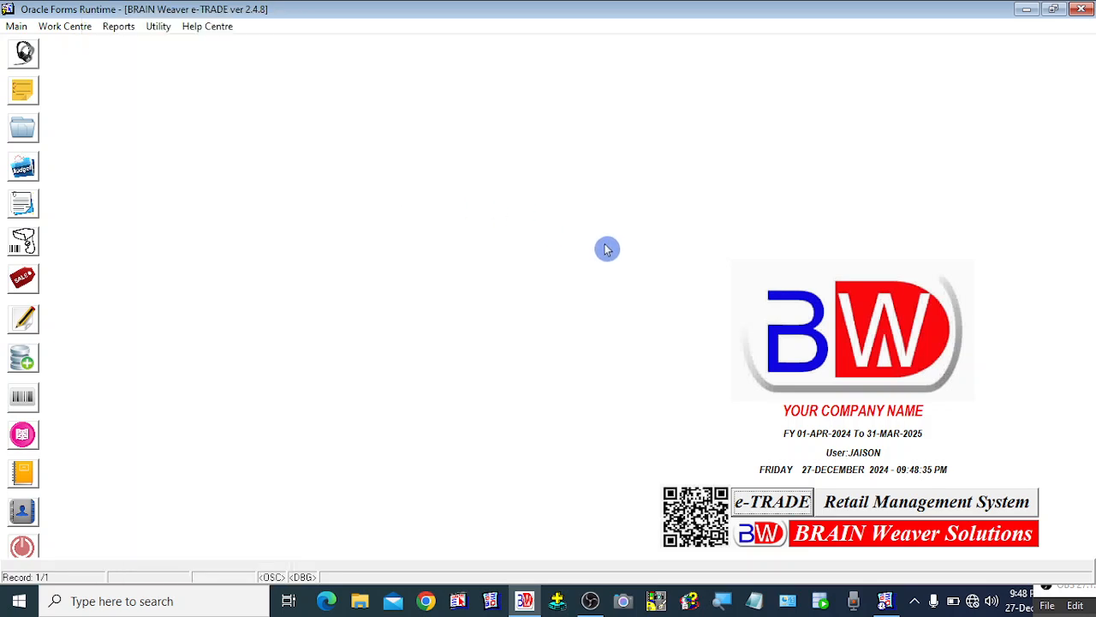
Open the Change Password form from Create User, pick PETER from the list of users, then exit both forms without saving.
left_click(17, 27)
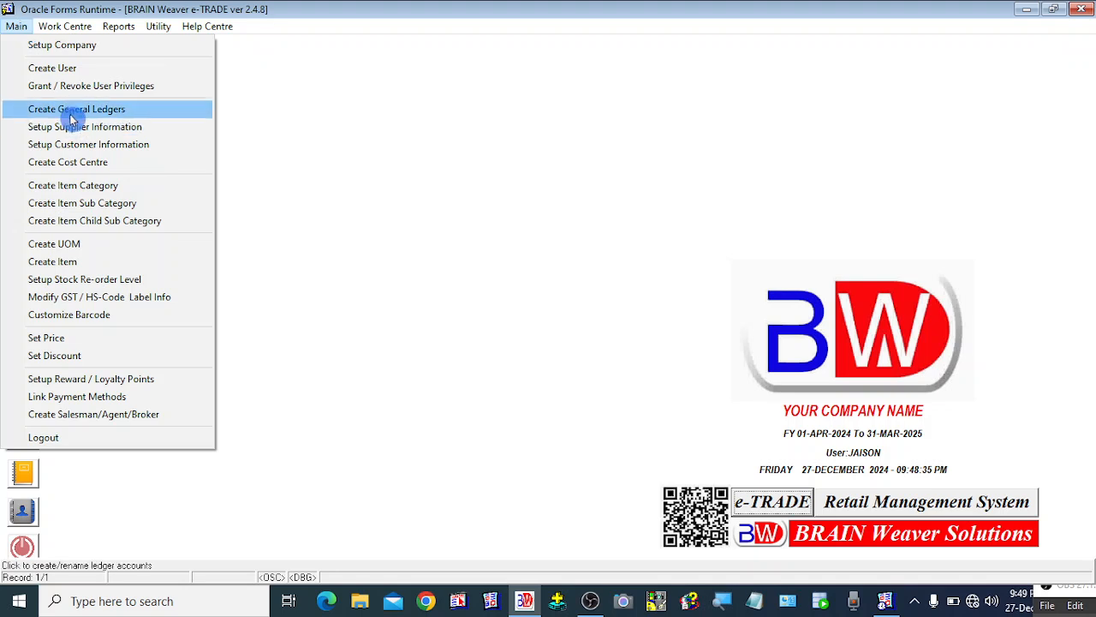
left_click(112, 74)
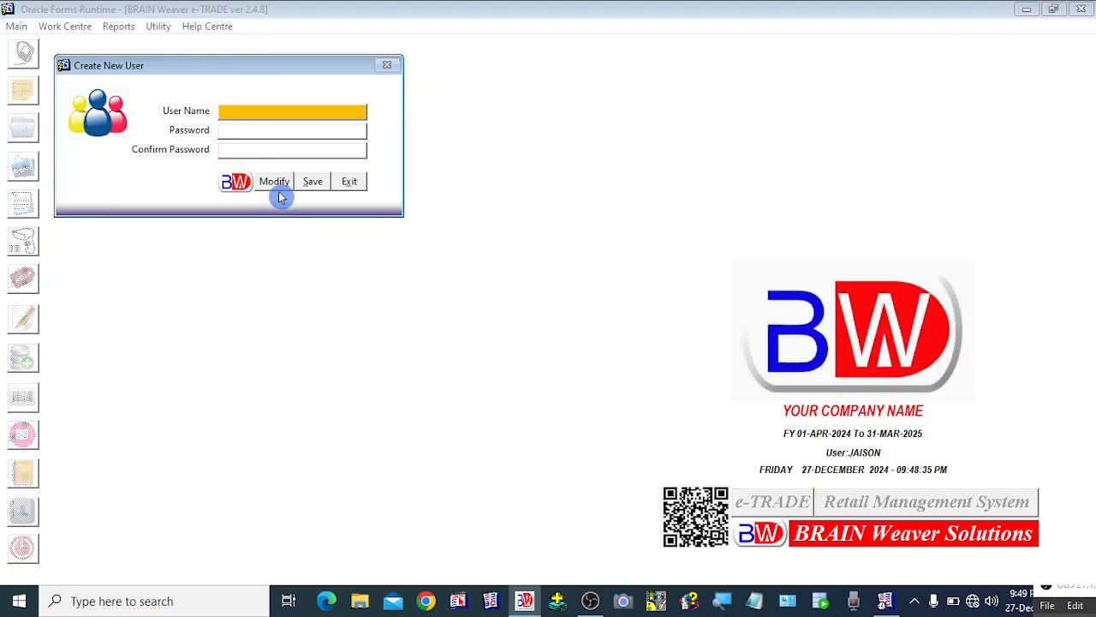
left_click(279, 183)
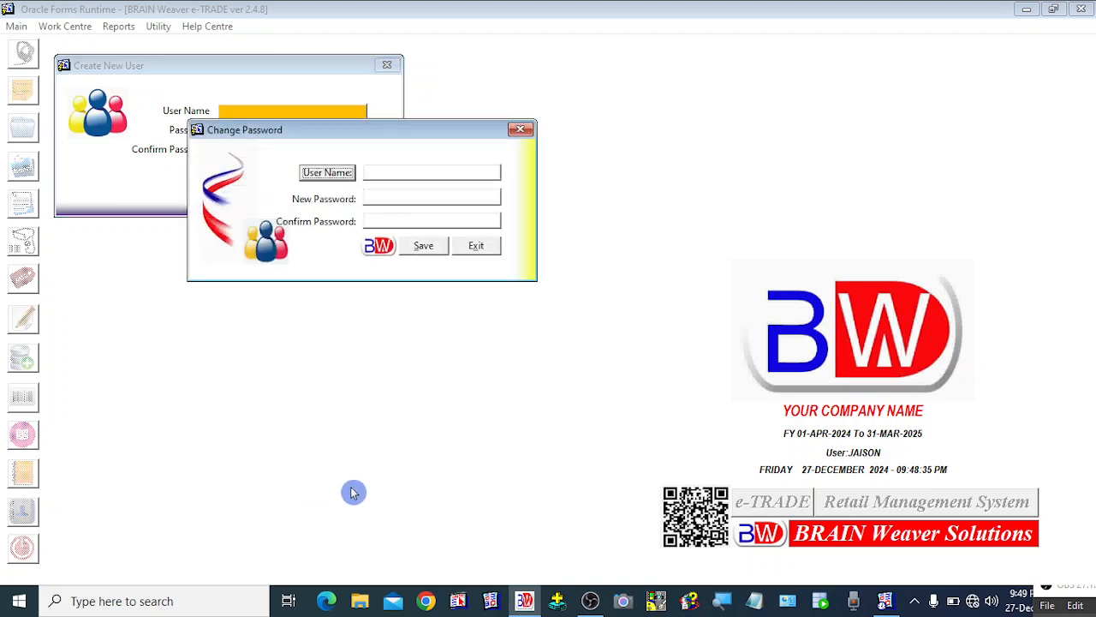
left_click(330, 174)
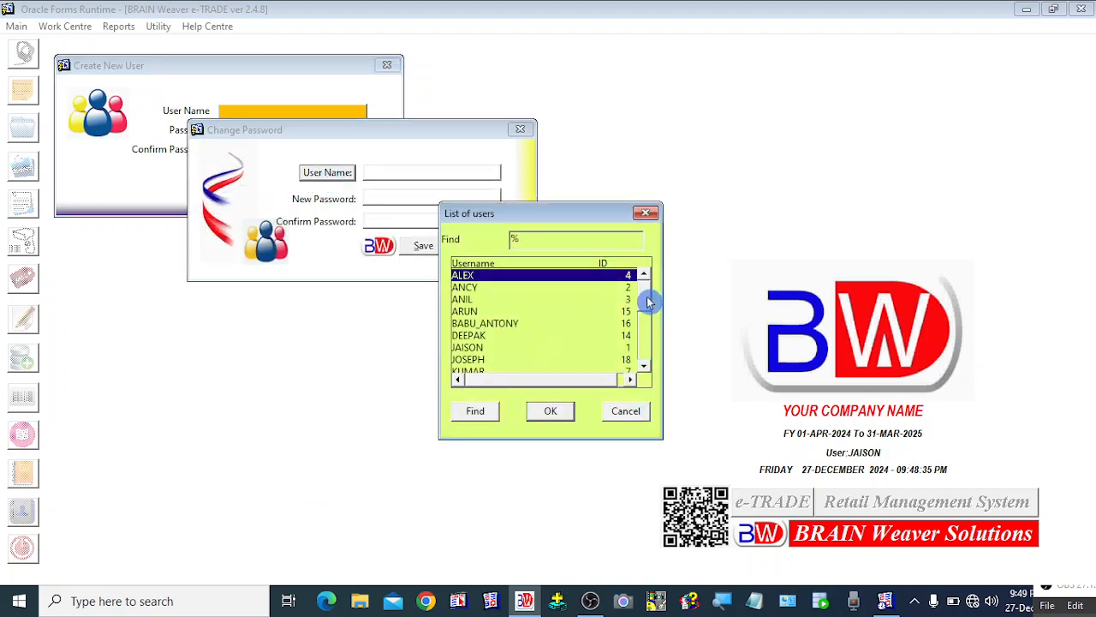
left_click_drag(651, 298, 647, 377)
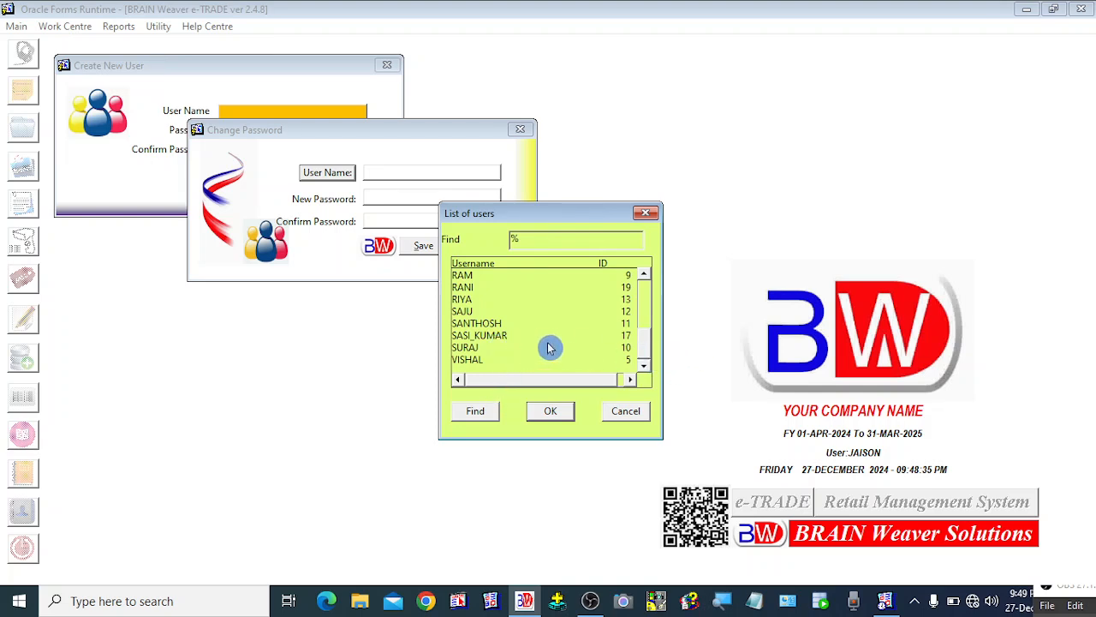
left_click_drag(648, 347, 648, 326)
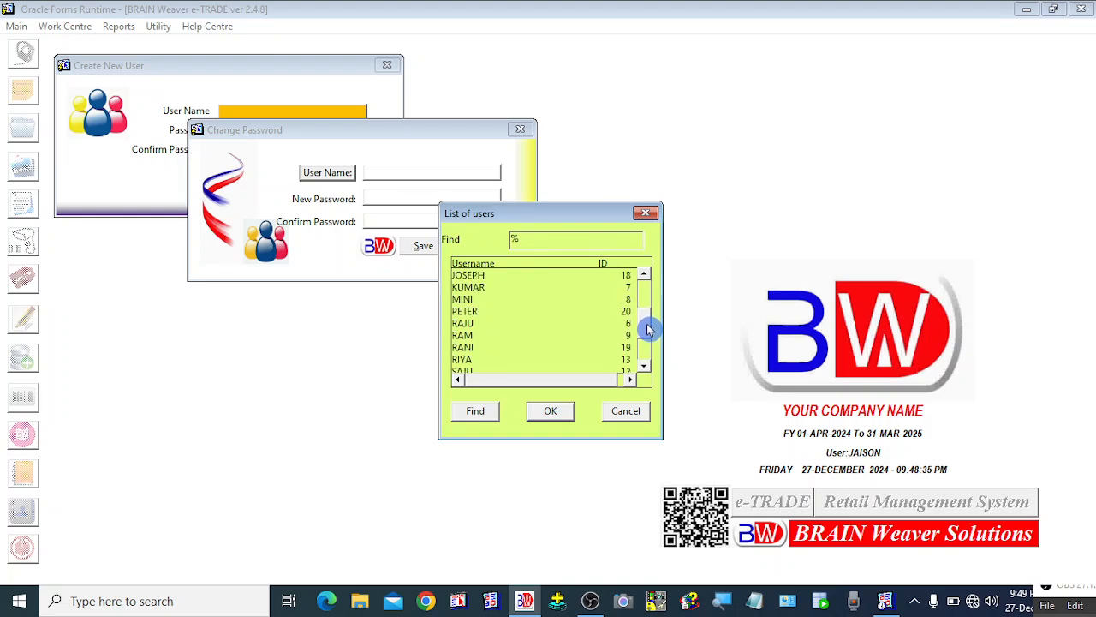
left_click(485, 318)
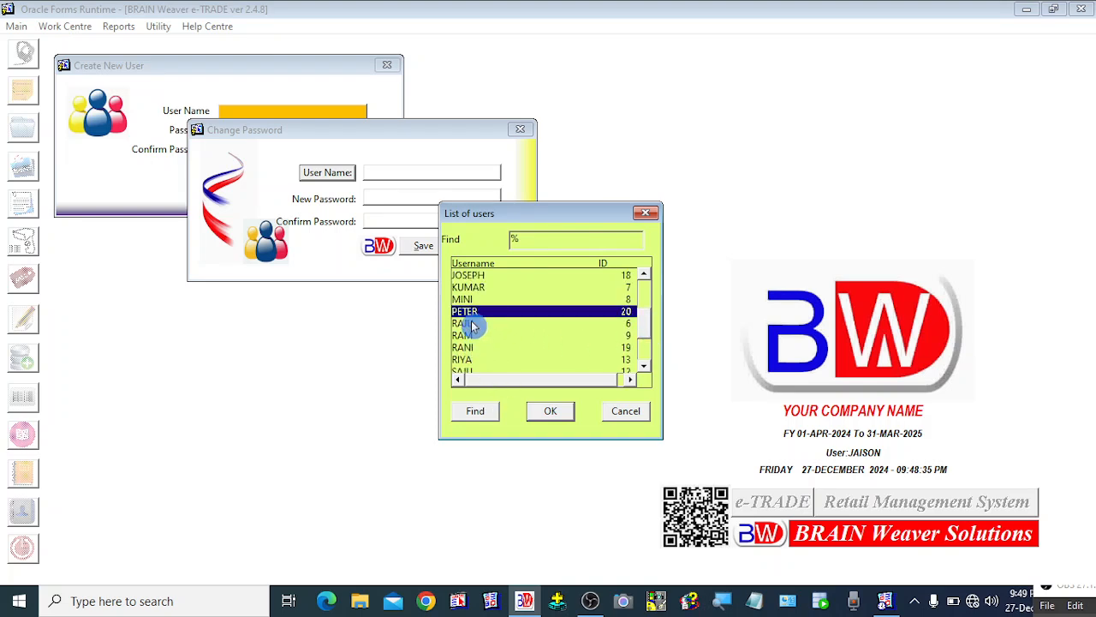
left_click(551, 412)
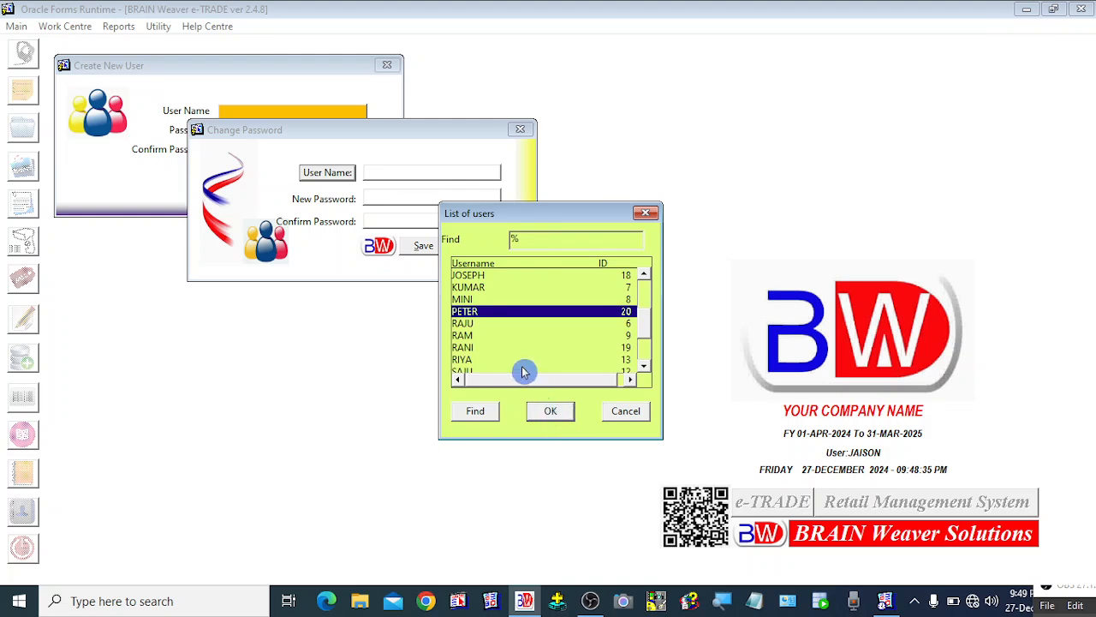
left_click(551, 411)
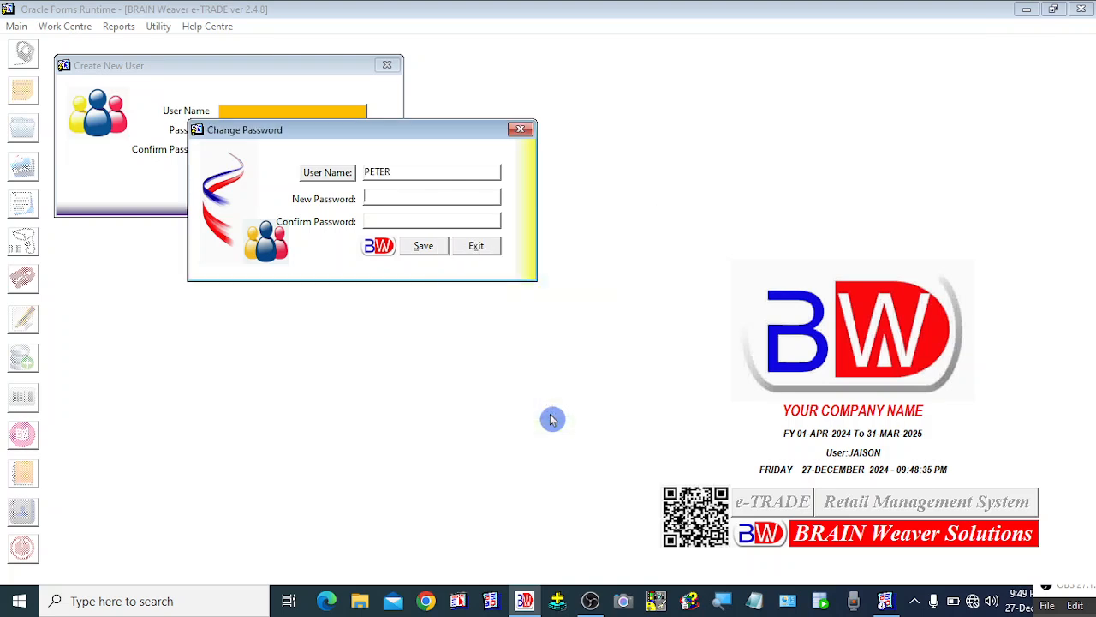
left_click(383, 221)
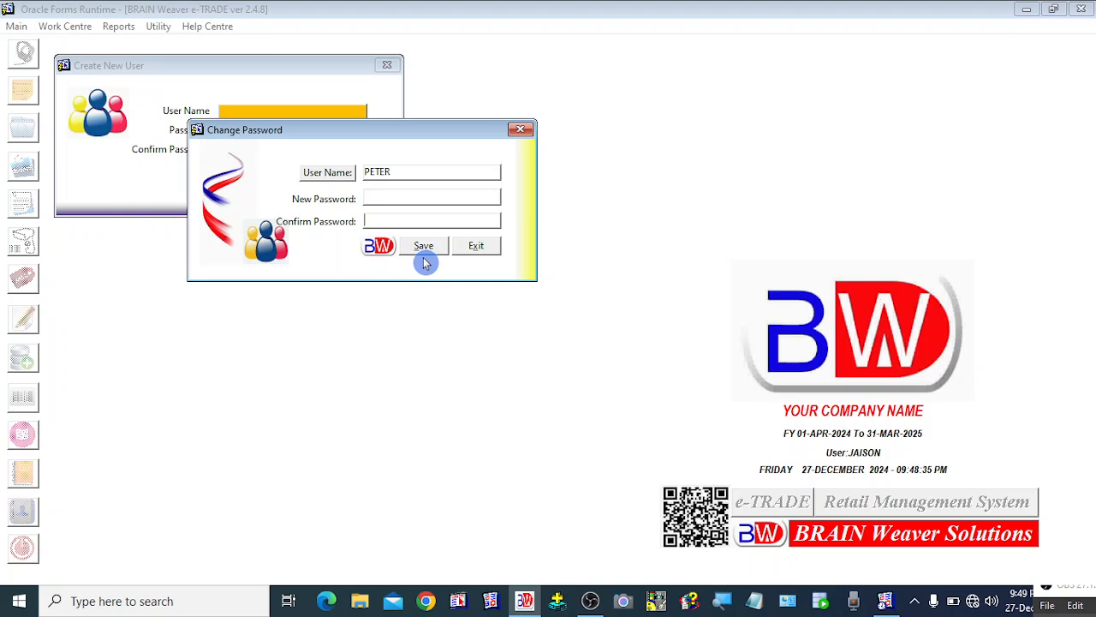
left_click(476, 247)
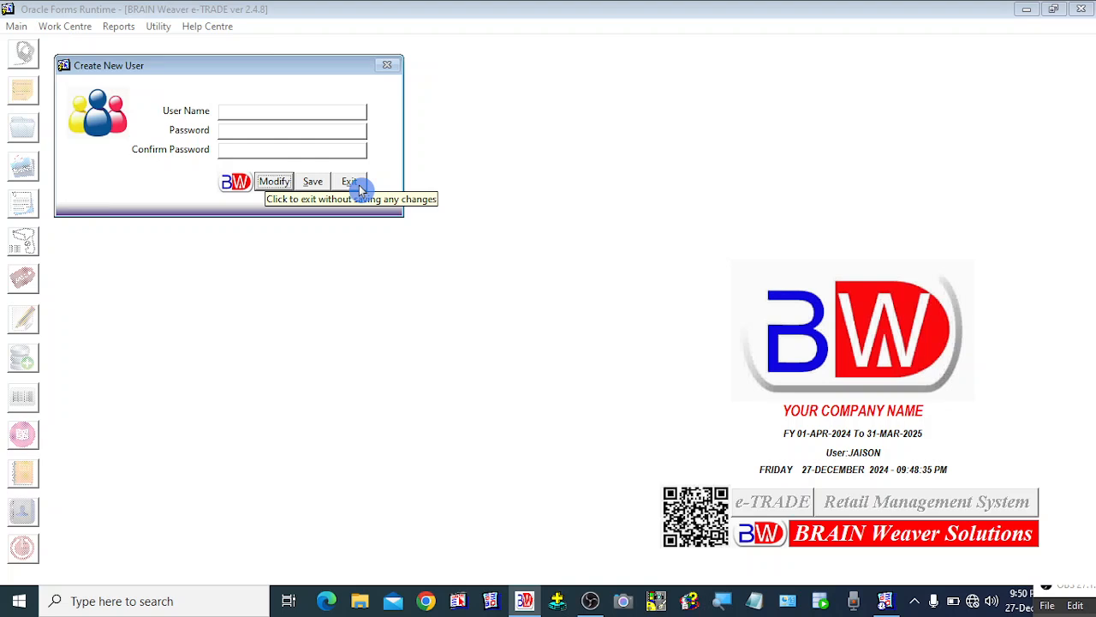
left_click(359, 189)
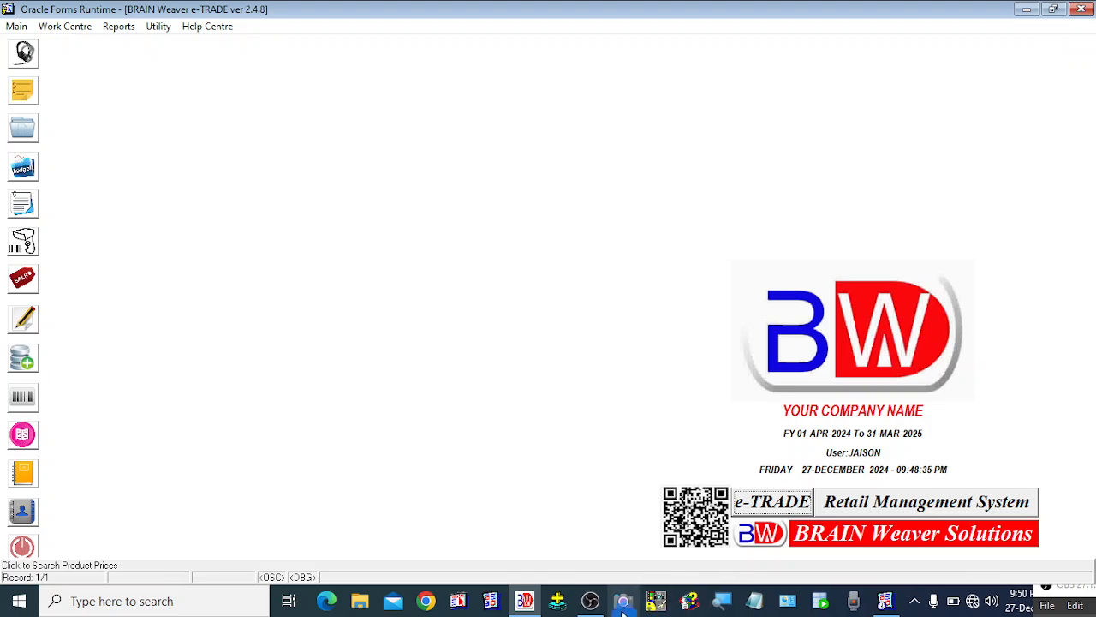
left_click(593, 603)
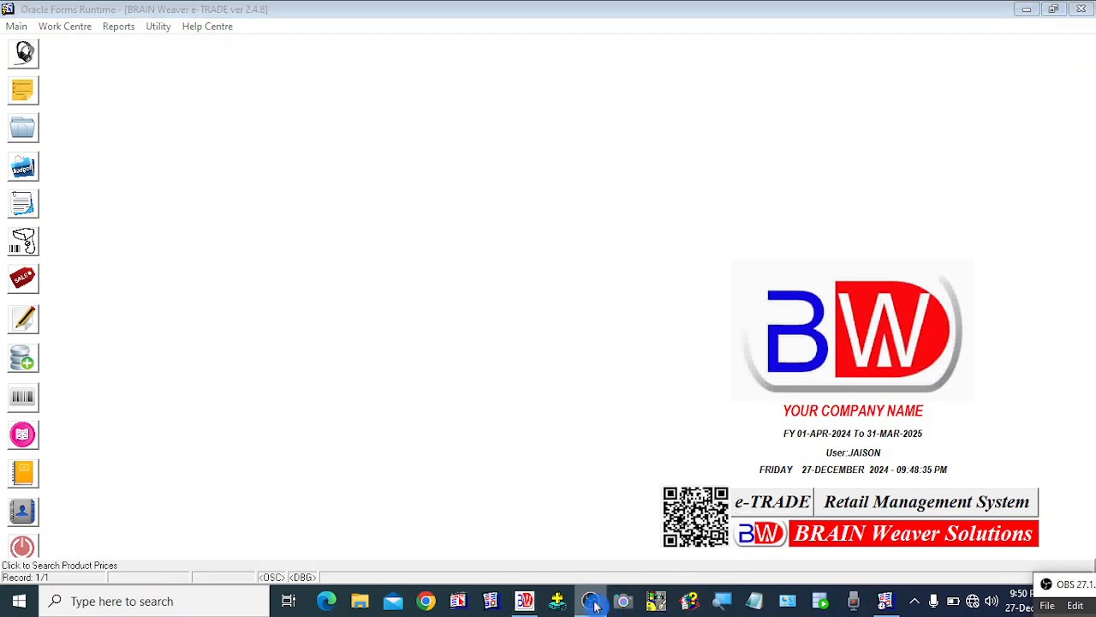